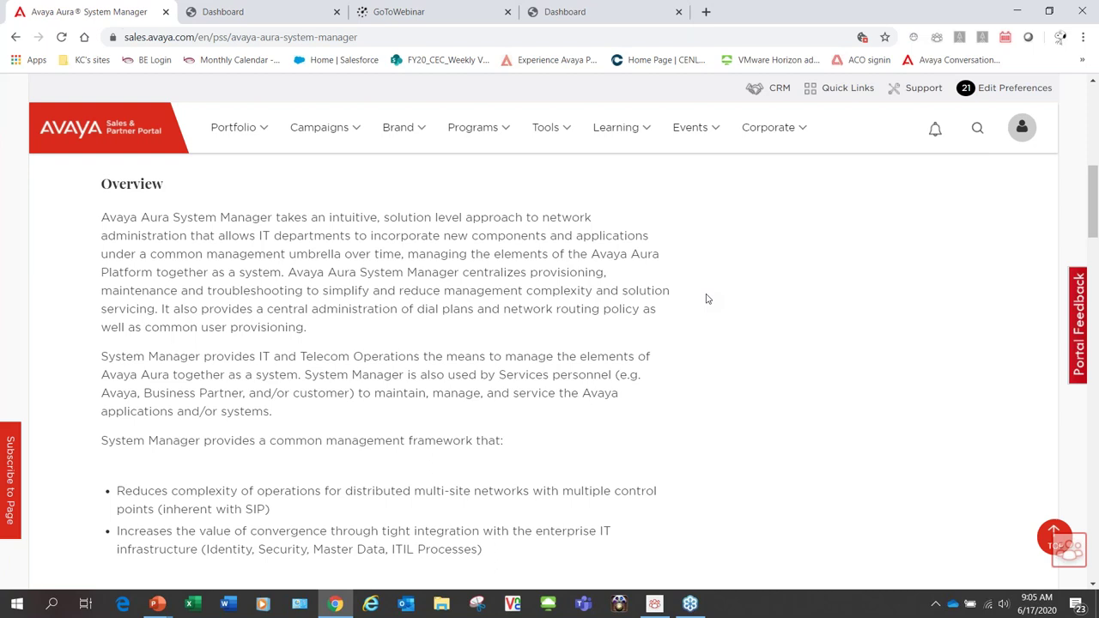
# - Switch to the System Manager 8.1 session and show its Home dashboard with utilization and alarms
pyautogui.scroll(-4, 708, 299)
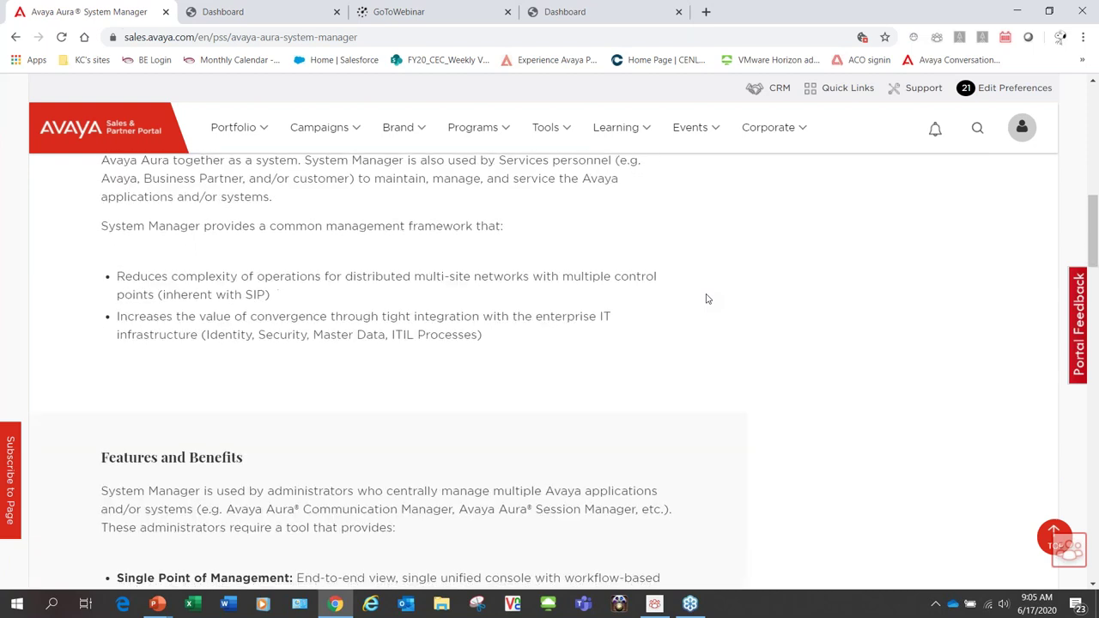
pyautogui.scroll(-1, 708, 299)
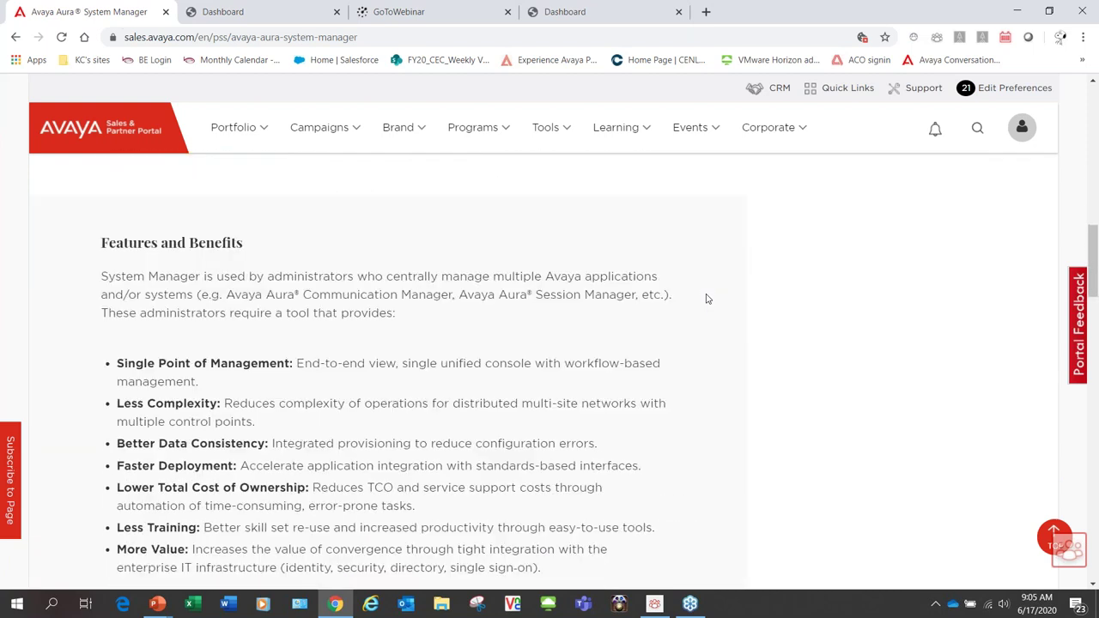
pyautogui.scroll(-1, 708, 299)
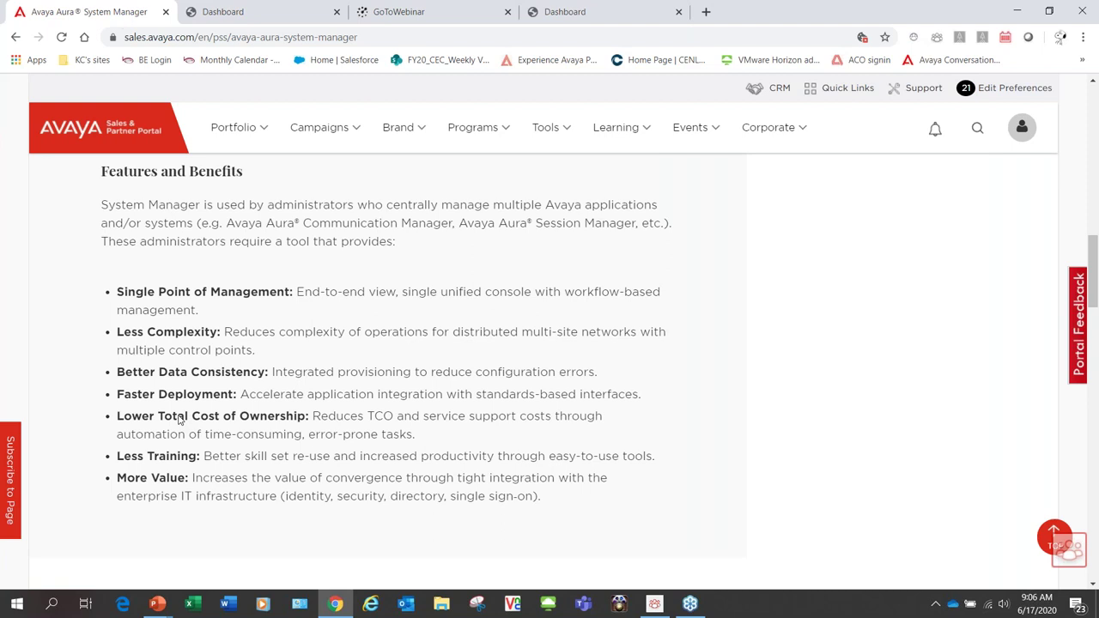
pyautogui.scroll(-4, 179, 419)
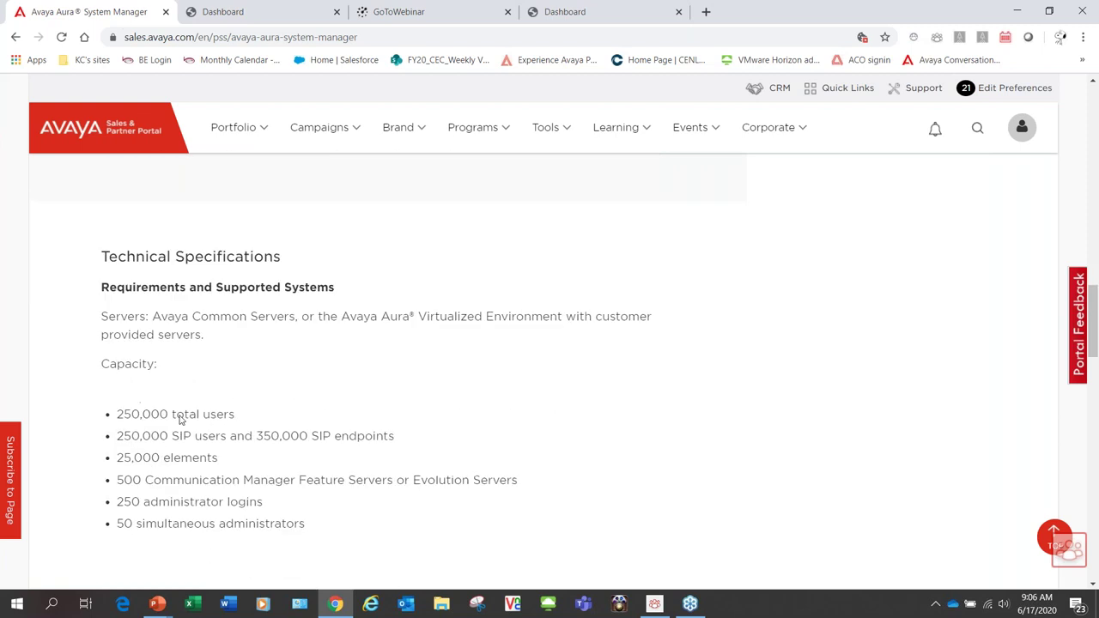
pyautogui.scroll(-1, 180, 419)
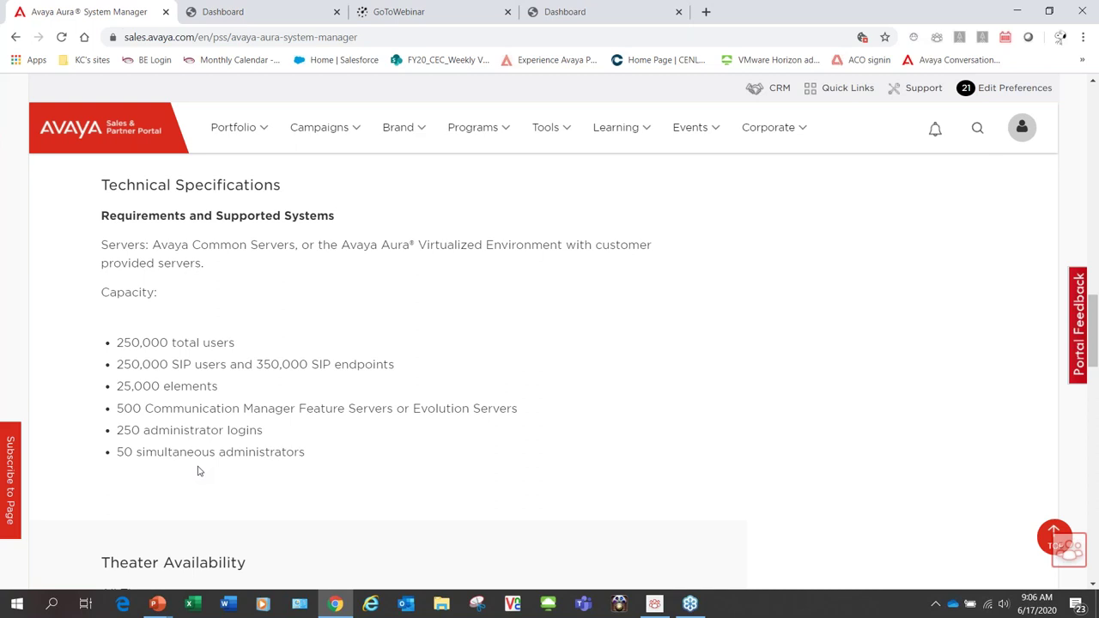
pyautogui.scroll(-2, 198, 471)
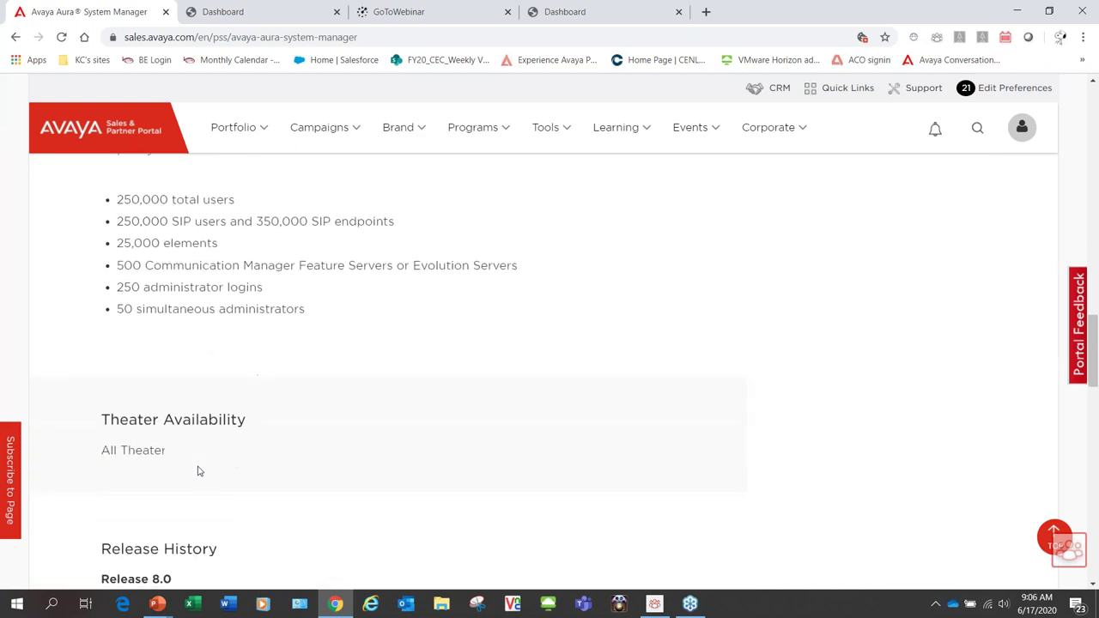
pyautogui.scroll(2, 198, 471)
pyautogui.scroll(-6, 197, 471)
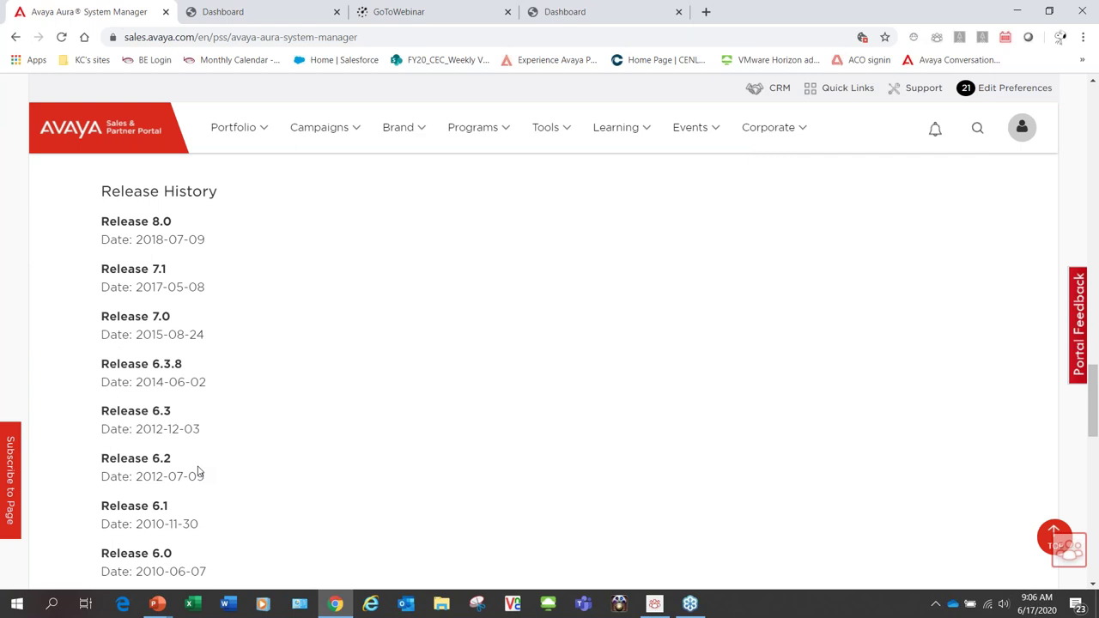
pyautogui.scroll(1, 198, 470)
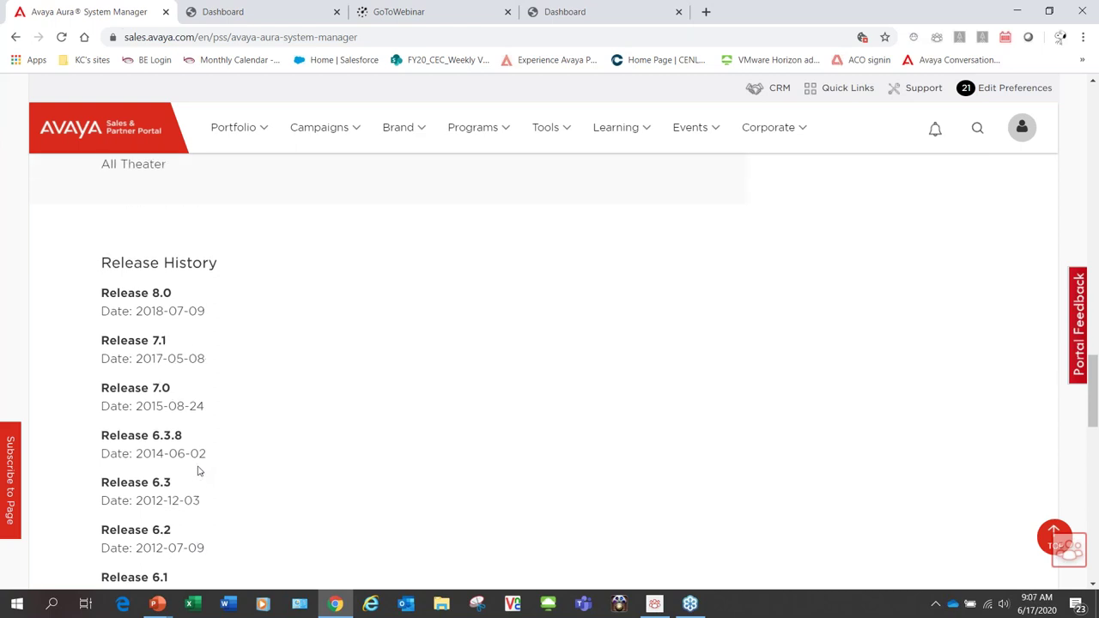
pyautogui.scroll(15, 198, 471)
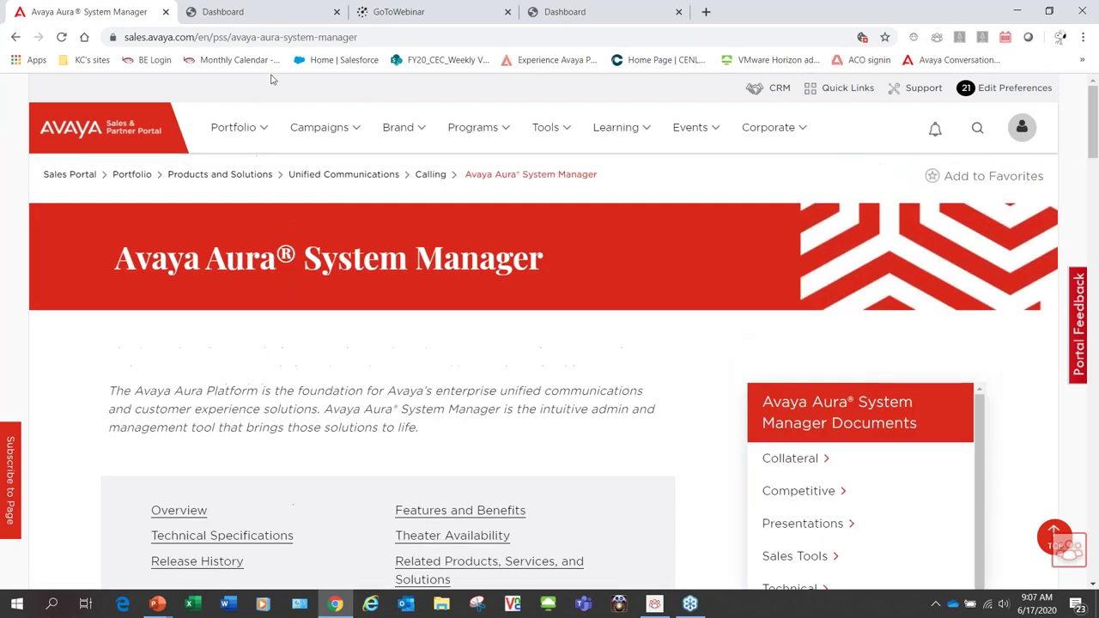
pyautogui.click(276, 15)
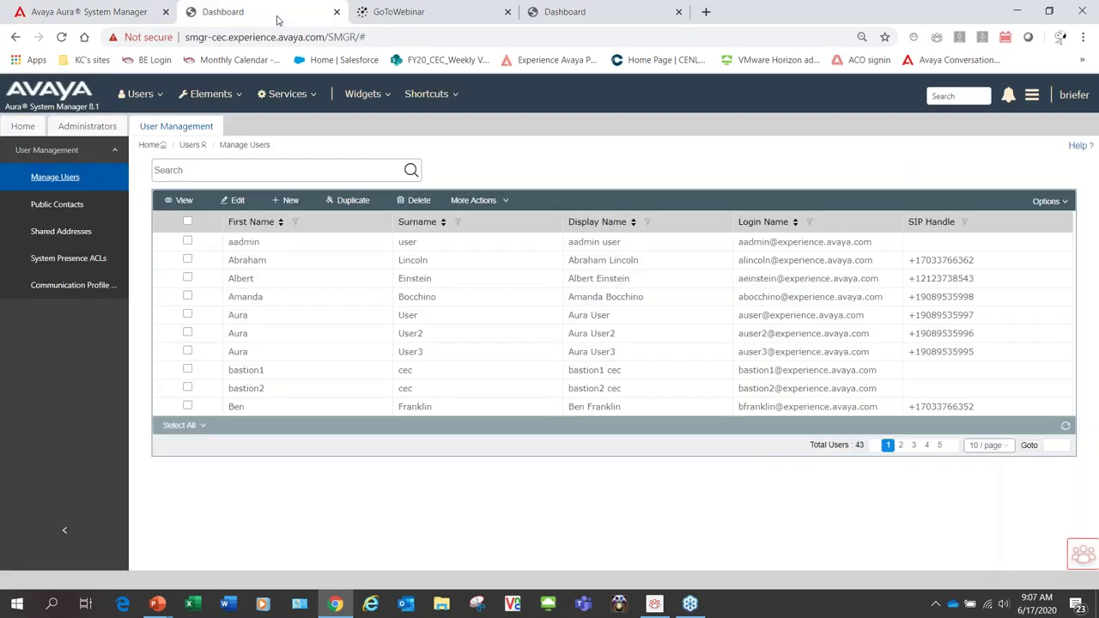
pyautogui.click(22, 128)
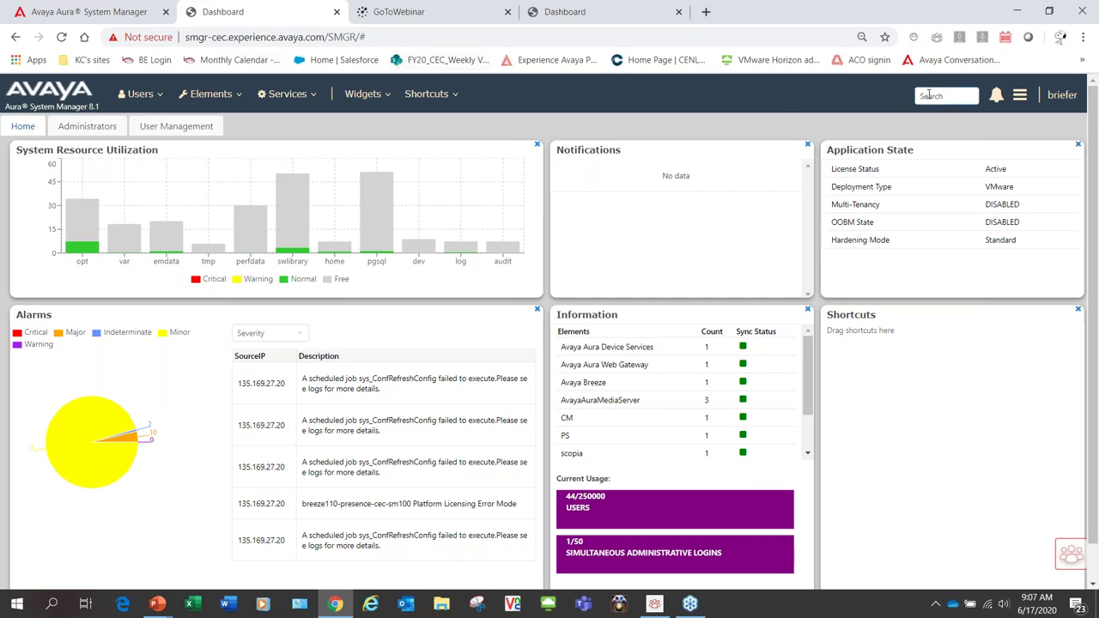
pyautogui.click(379, 40)
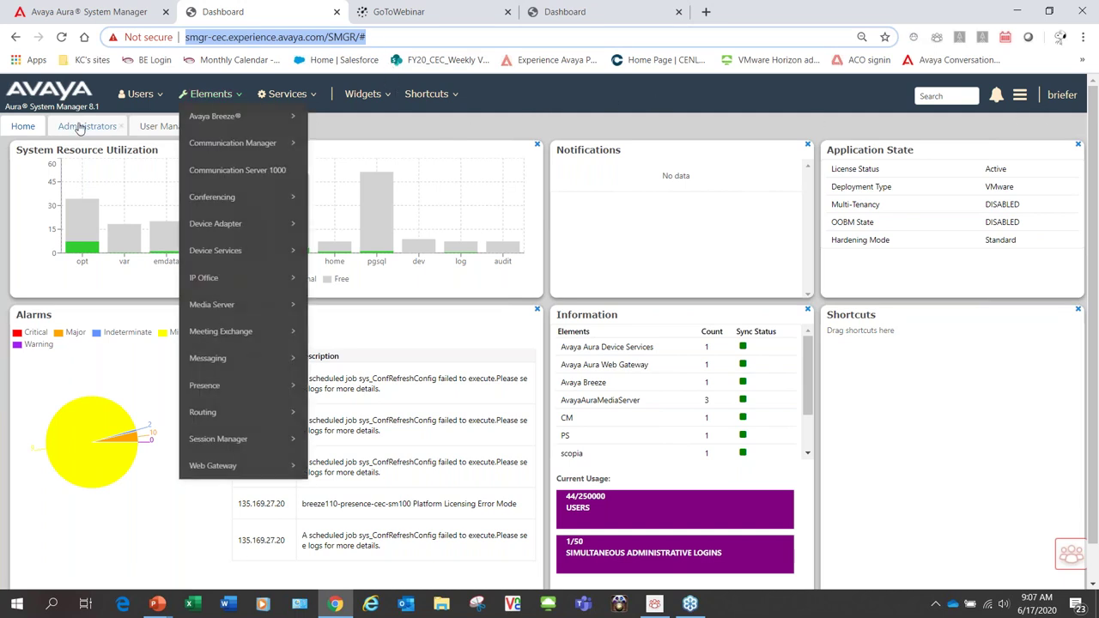
pyautogui.moveTo(138, 101)
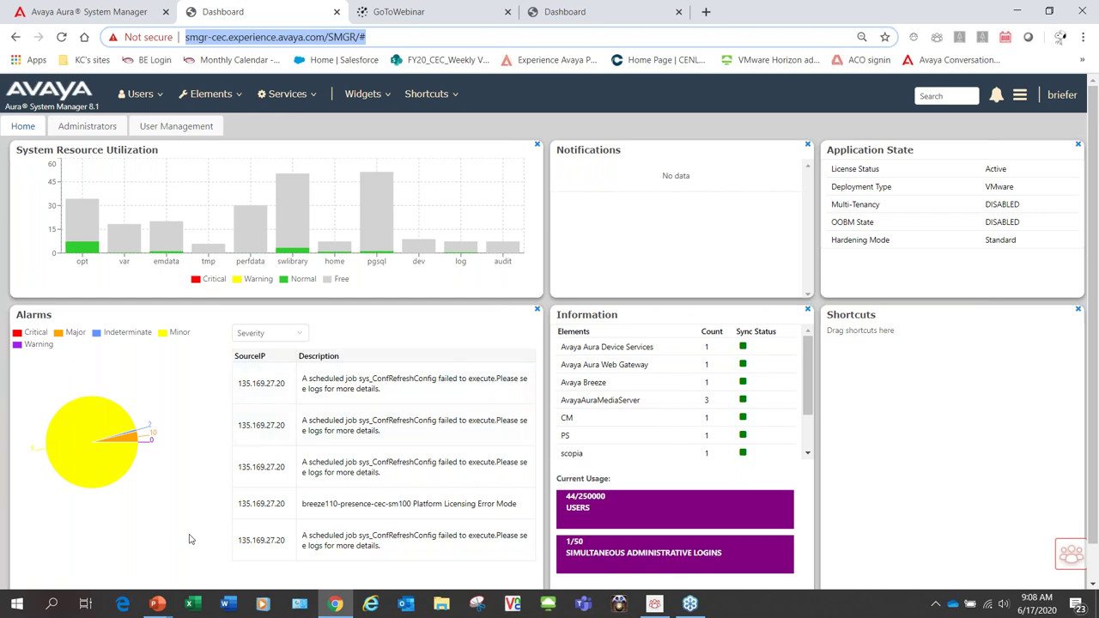
pyautogui.moveTo(139, 442)
pyautogui.moveTo(445, 95)
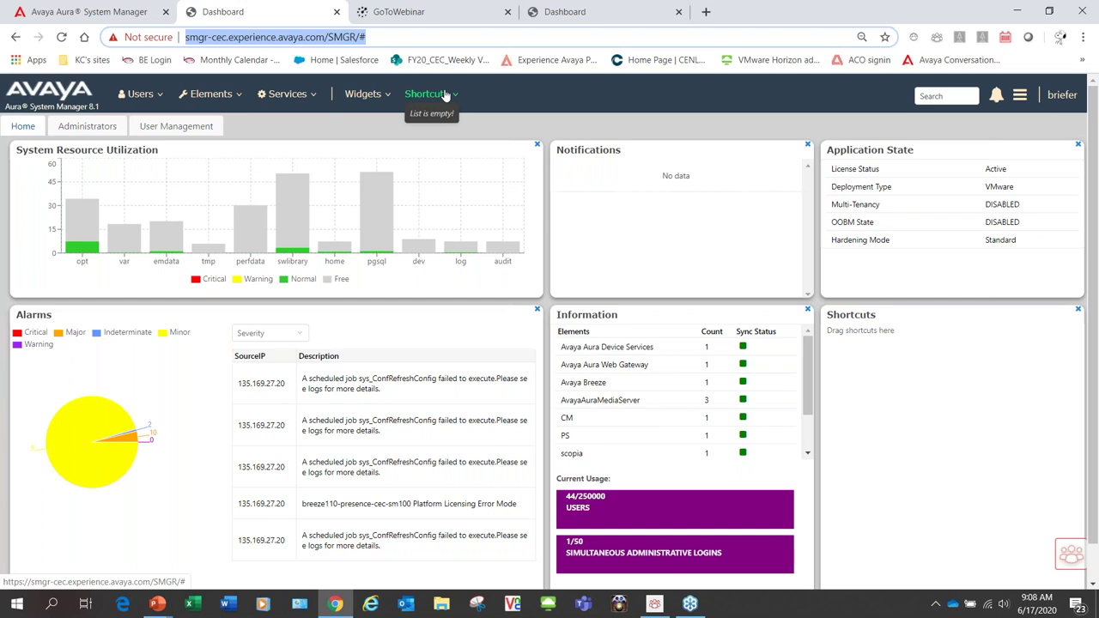
pyautogui.moveTo(385, 102)
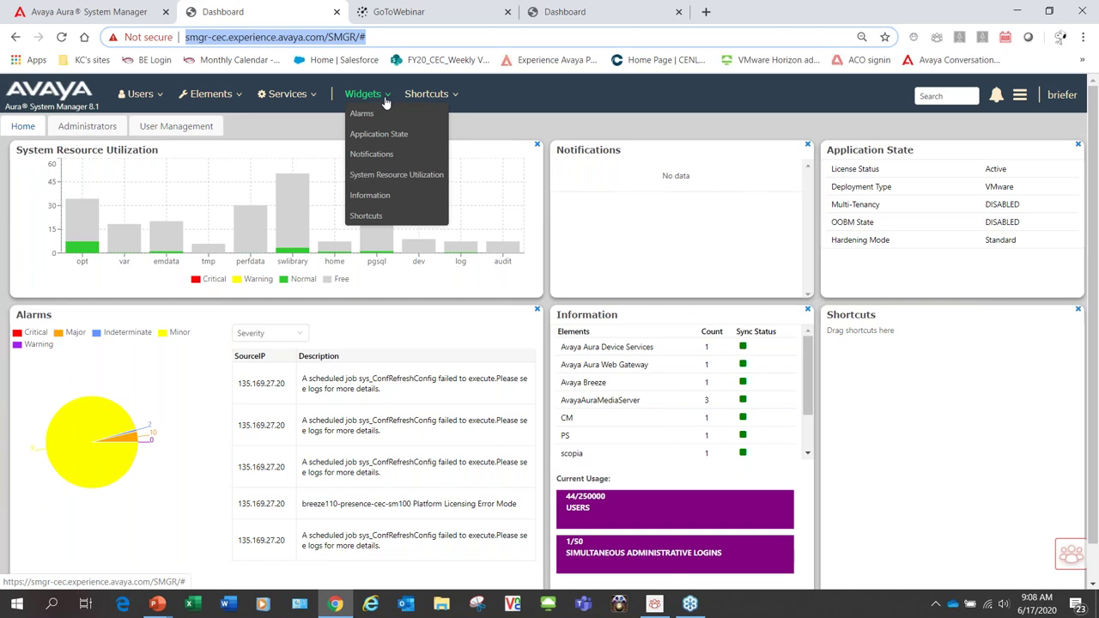
# - Open an administrator's User Details showing Enabled status, Local authentication and System Administrator role
pyautogui.click(88, 128)
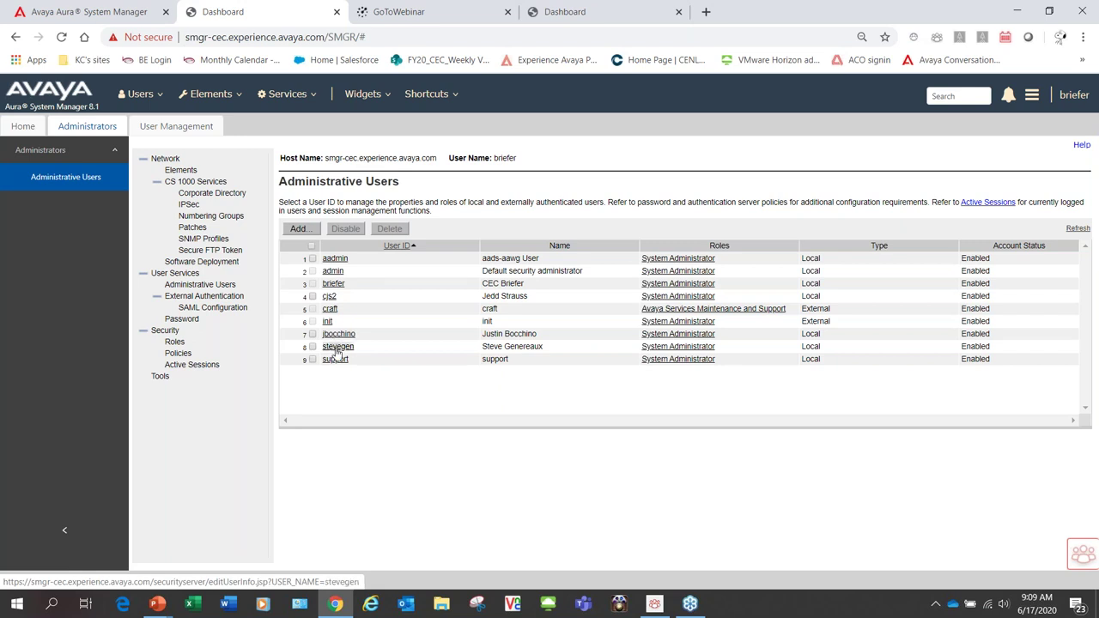
pyautogui.click(334, 285)
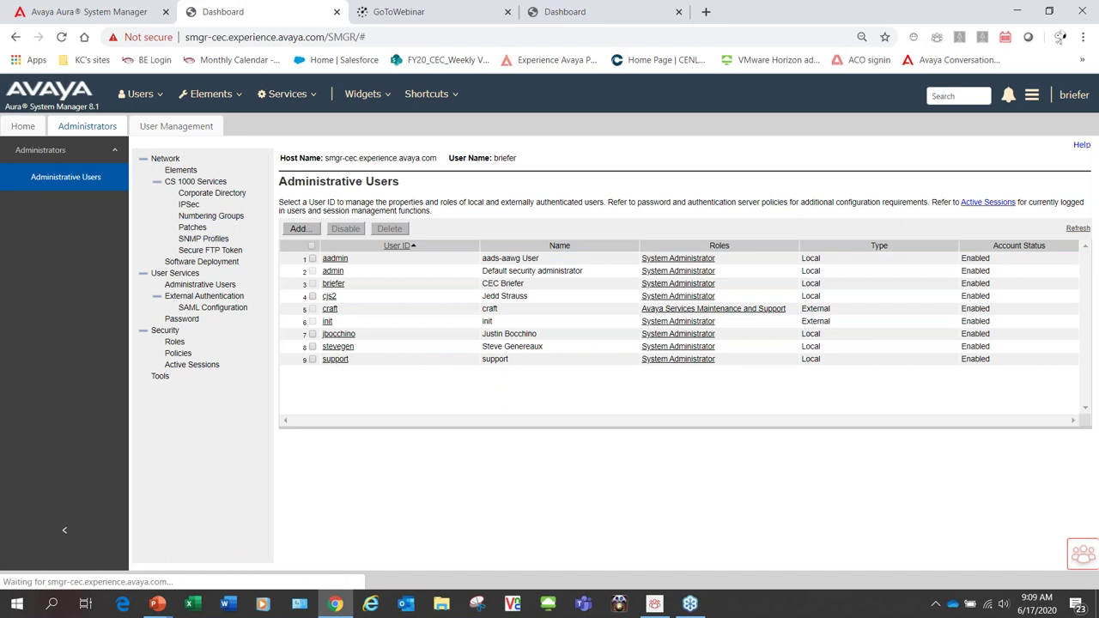
pyautogui.click(198, 183)
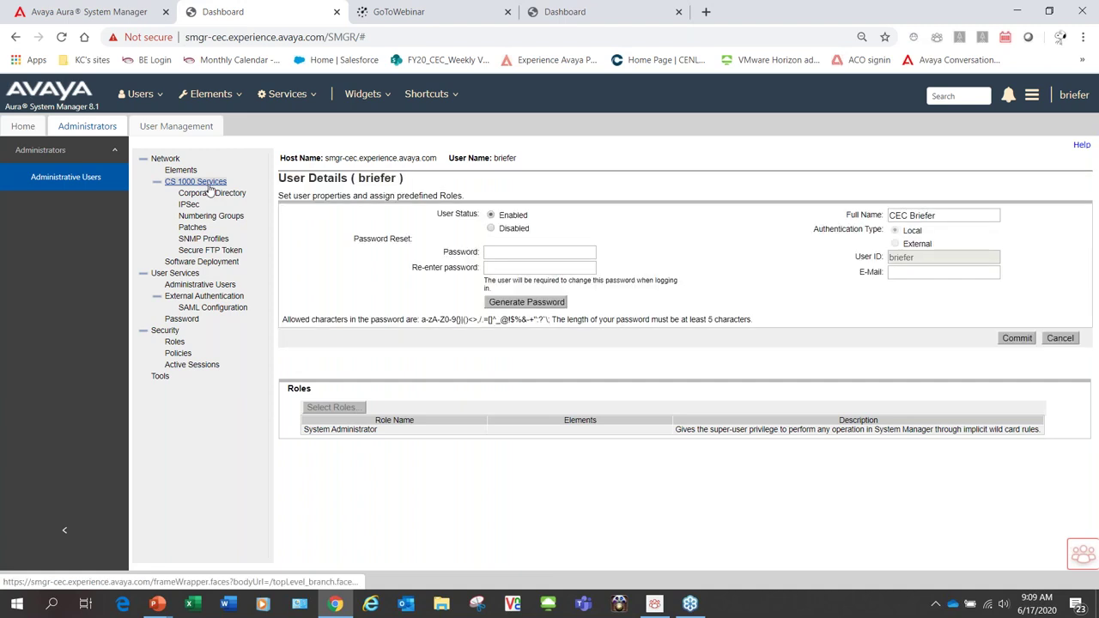
# - Check Corporate Directory, then return to the Manage Users list of 43 users
pyautogui.click(213, 193)
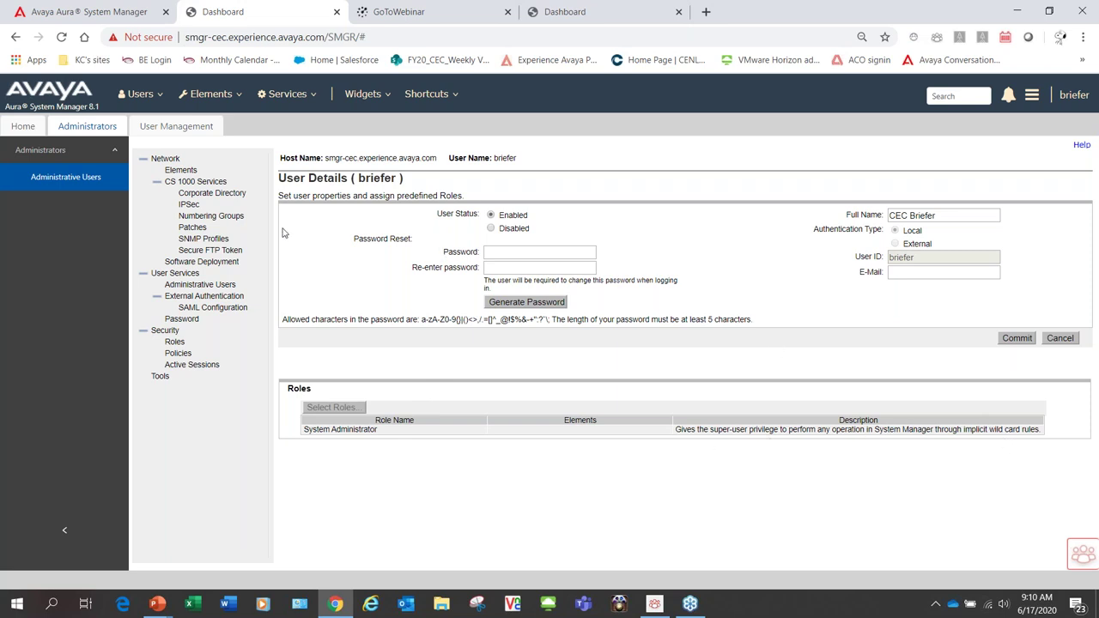
pyautogui.click(178, 127)
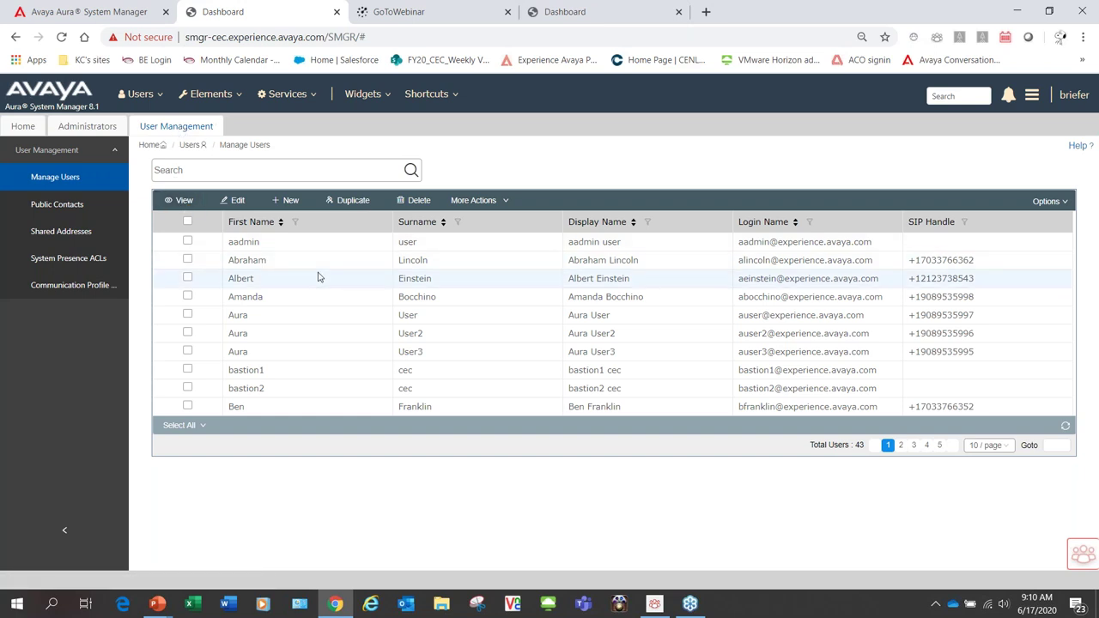
# - Start a new user and review the empty Basic Info fields on the Identity tab
pyautogui.click(289, 205)
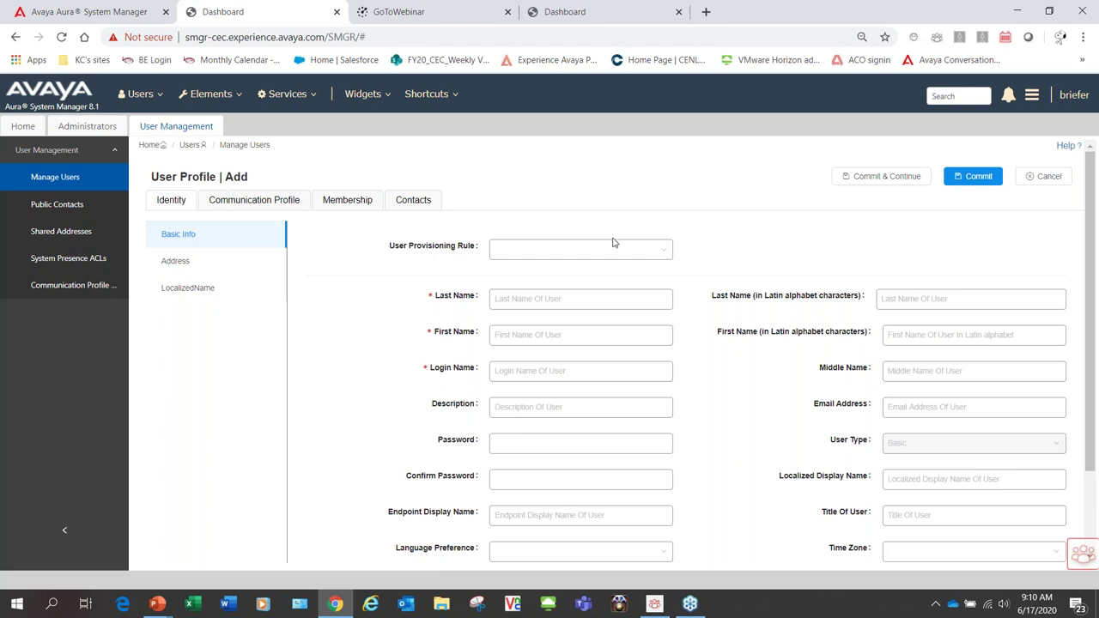
pyautogui.scroll(-1, 605, 285)
pyautogui.scroll(-1, 605, 285)
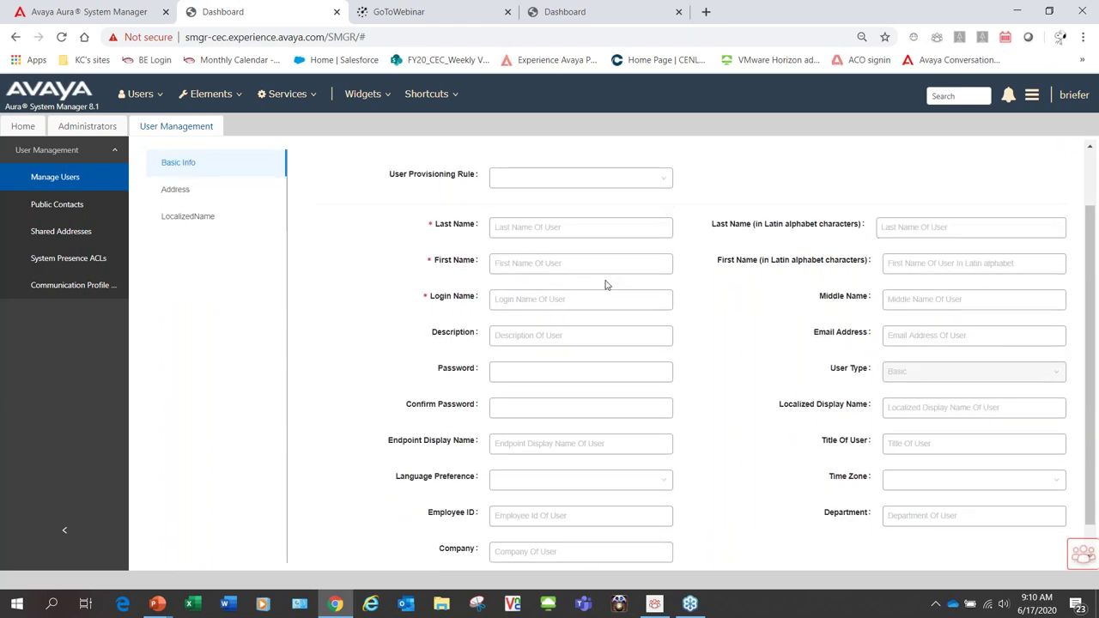
pyautogui.scroll(-1, 605, 285)
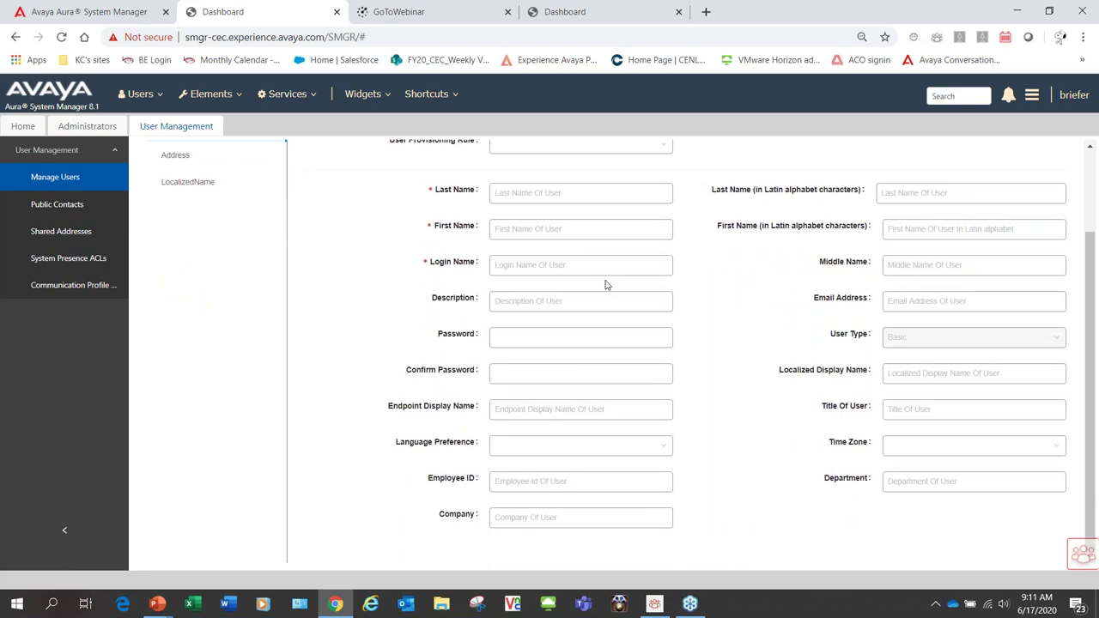
pyautogui.scroll(3, 605, 285)
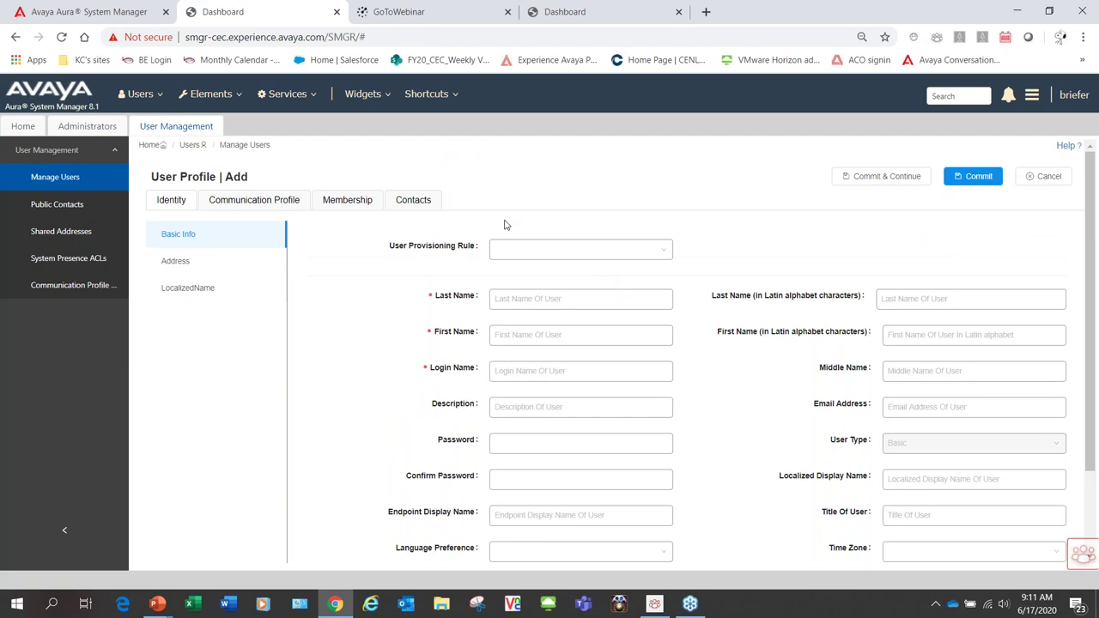
# - Enable the Session Manager and CM Endpoint profiles on the new user's Communication Profile
pyautogui.click(250, 211)
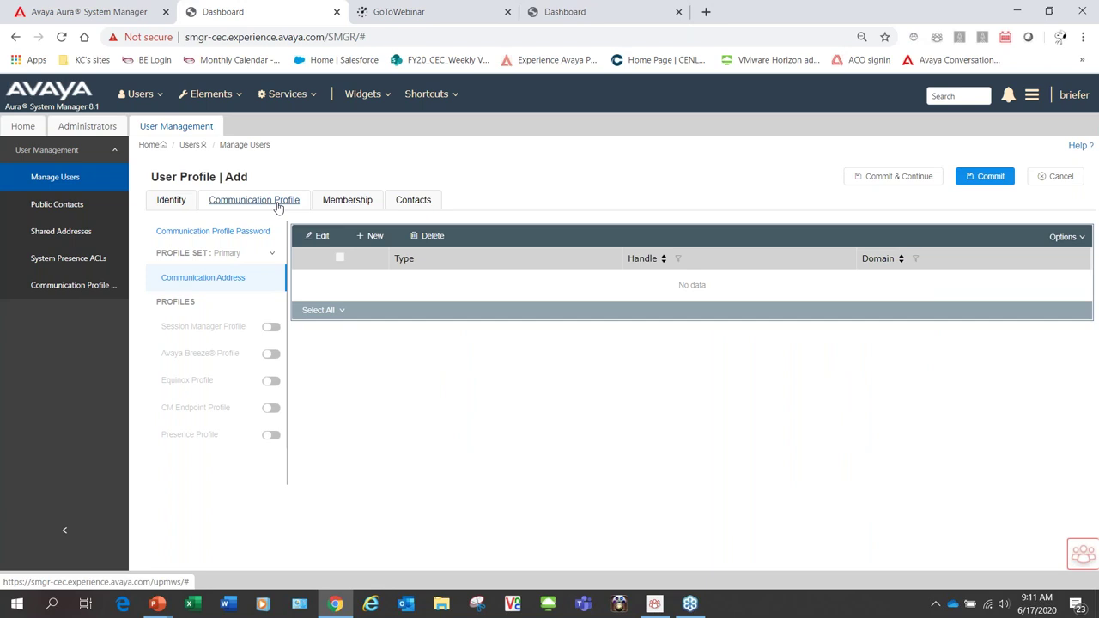
pyautogui.click(270, 330)
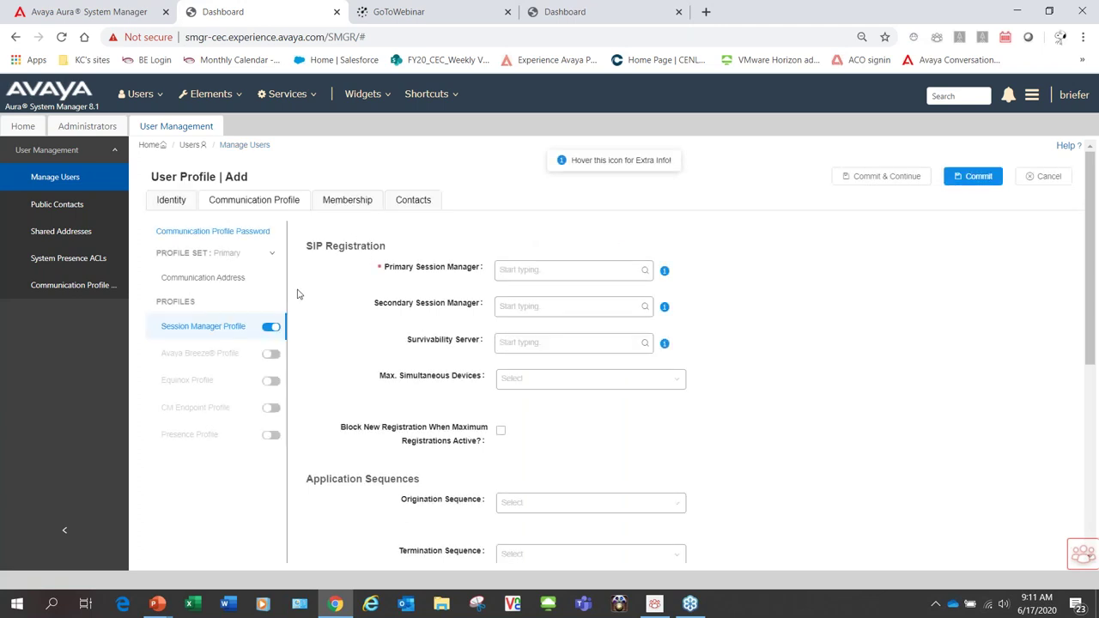
pyautogui.click(271, 408)
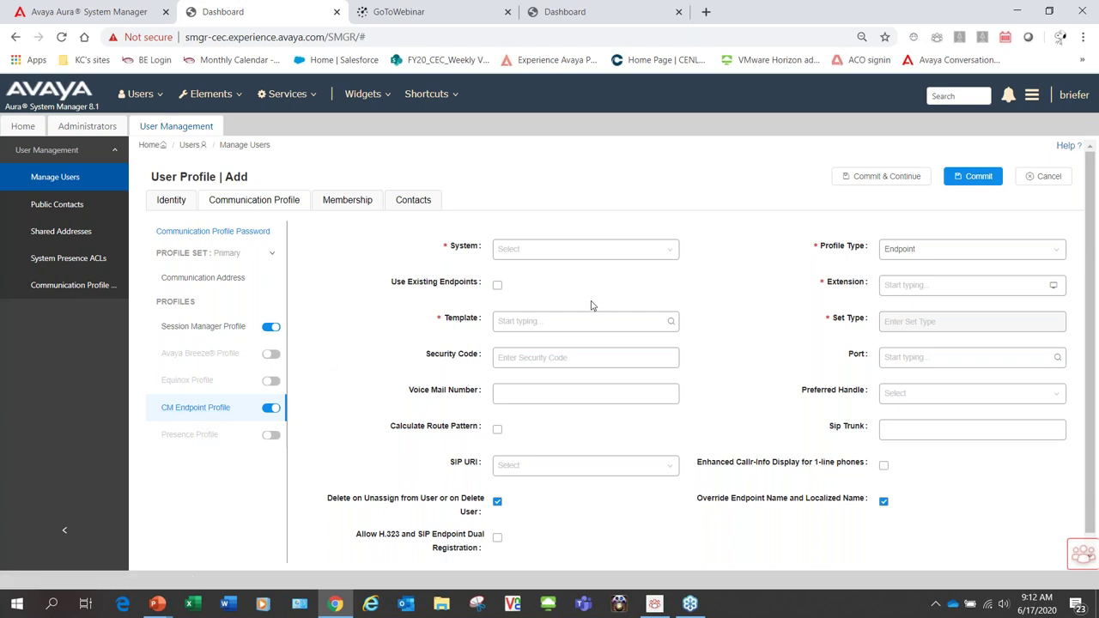
# - Set the CM Endpoint System to cm-cec, leaving Use Existing Endpoints off
pyautogui.click(599, 255)
pyautogui.click(586, 273)
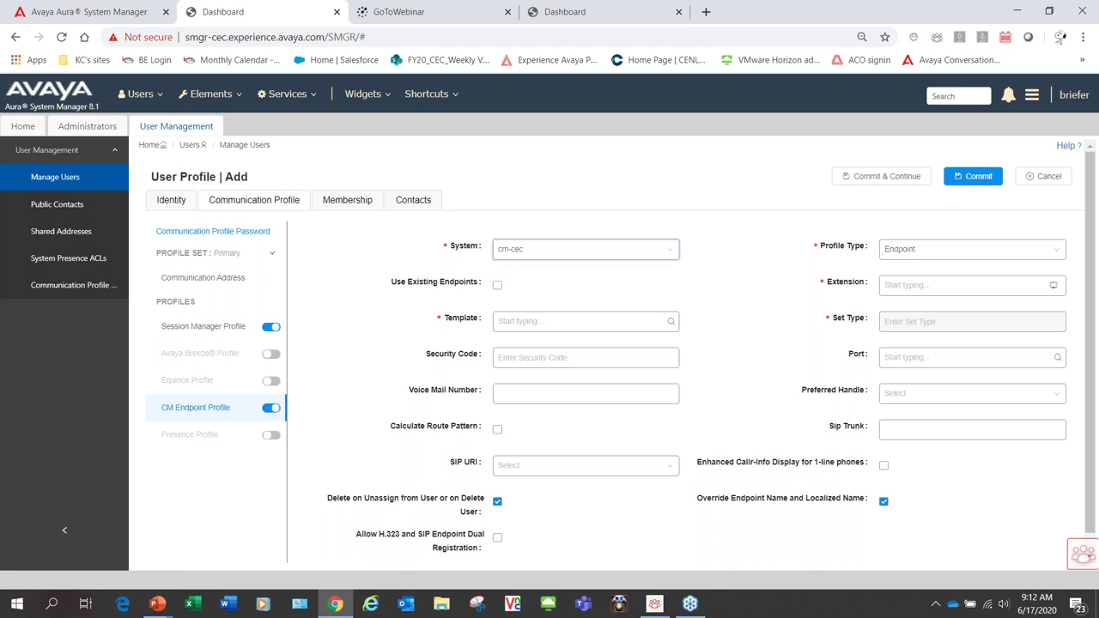
pyautogui.click(498, 287)
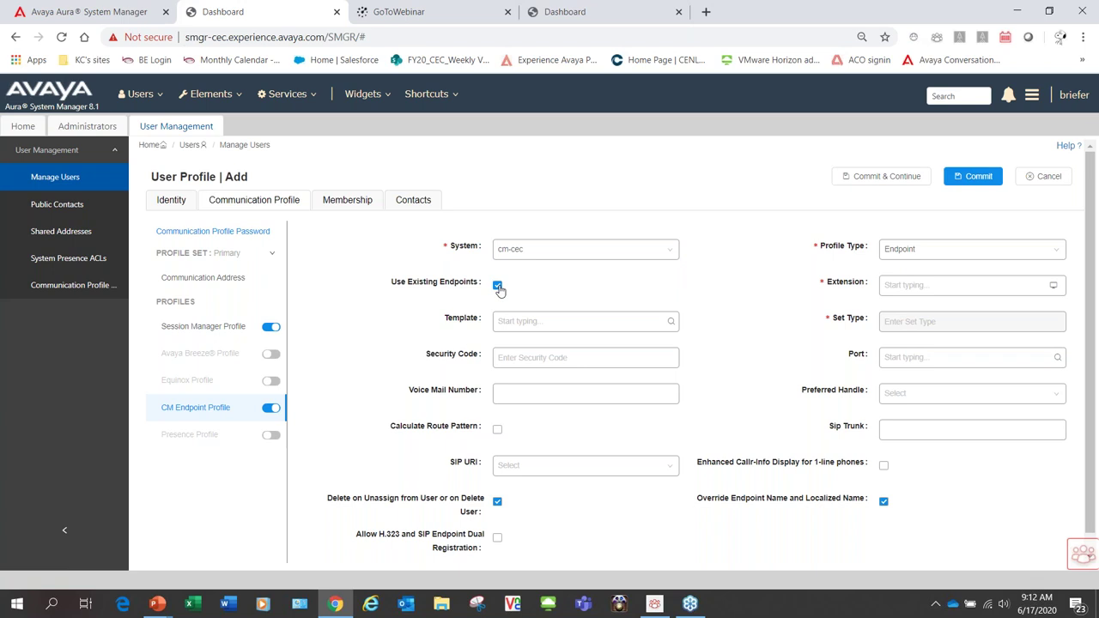
pyautogui.click(498, 287)
# - Browse the list of available endpoint templates
pyautogui.click(529, 320)
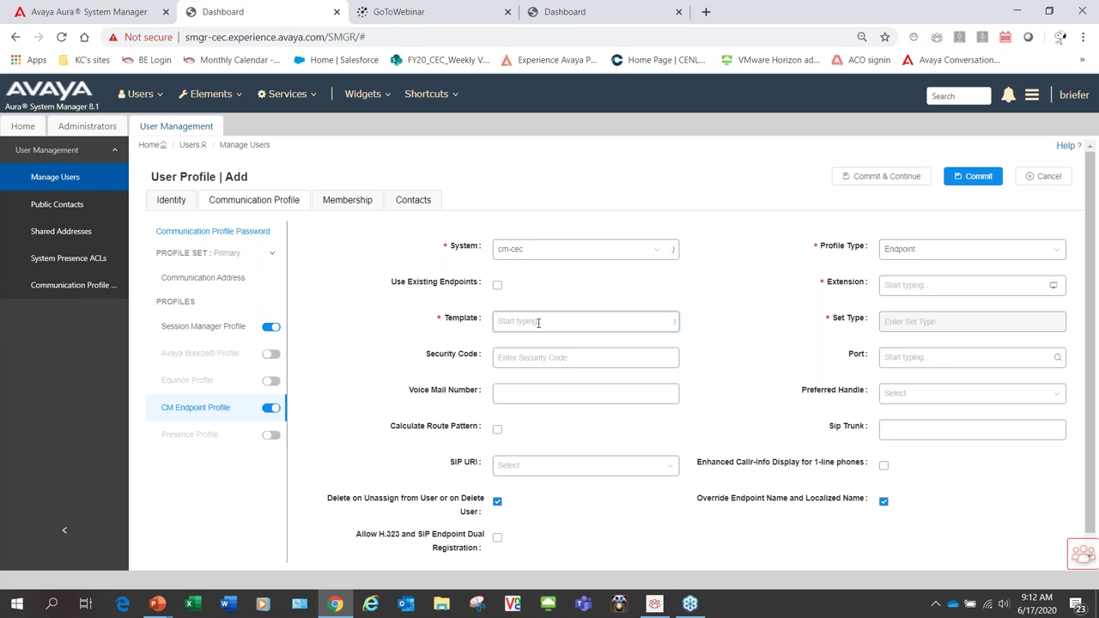
pyautogui.scroll(-1, 543, 357)
pyautogui.scroll(-1, 543, 358)
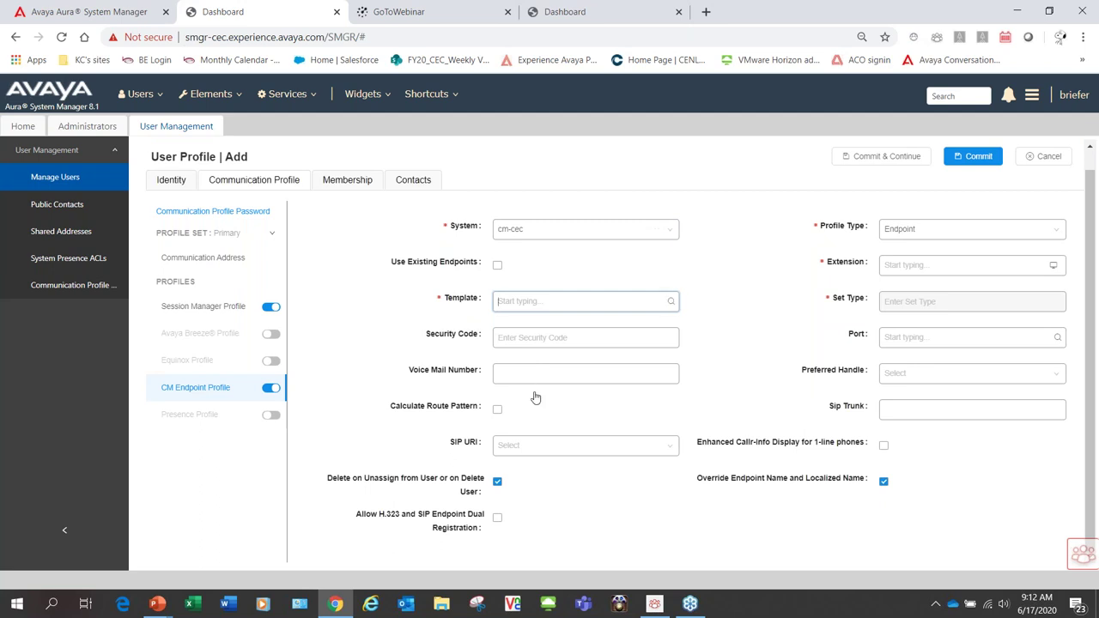
pyautogui.scroll(-2, 536, 400)
pyautogui.scroll(-5, 536, 401)
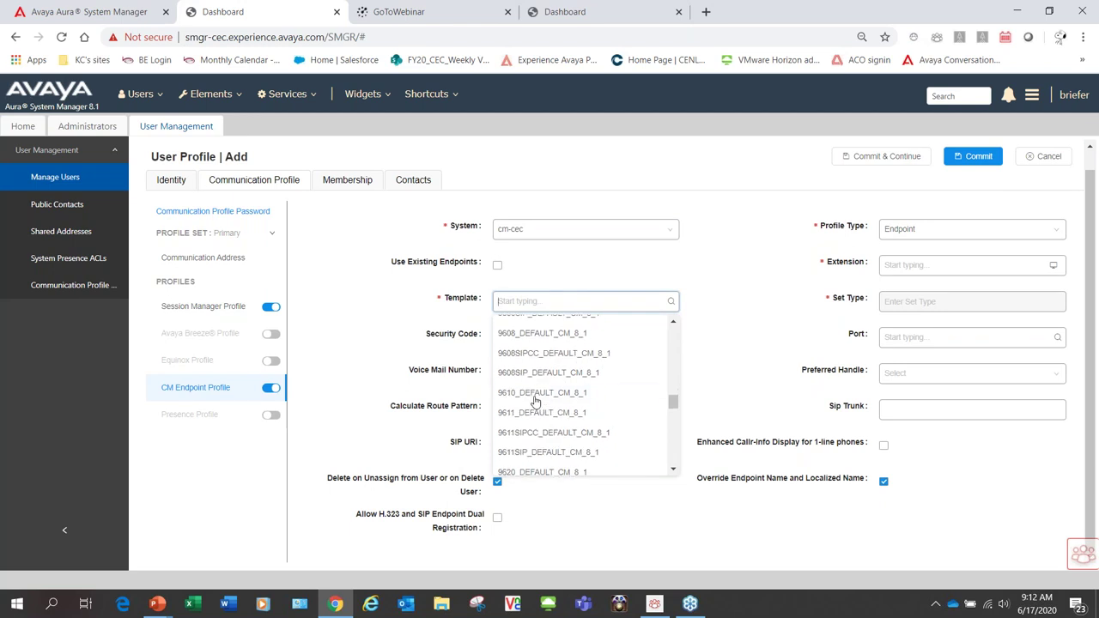
# - Select the J179_DEFAULT_CM_8_1 template, giving Set Type J179 and Port IP
pyautogui.scroll(-3, 536, 402)
pyautogui.scroll(-5, 536, 401)
pyautogui.scroll(-2, 536, 401)
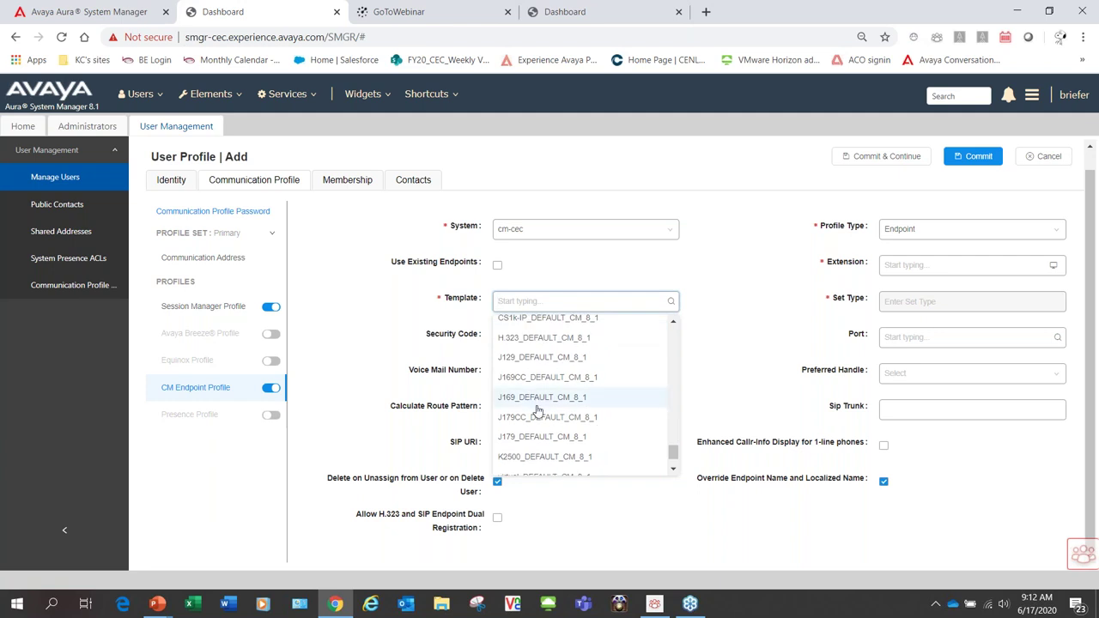
pyautogui.click(541, 438)
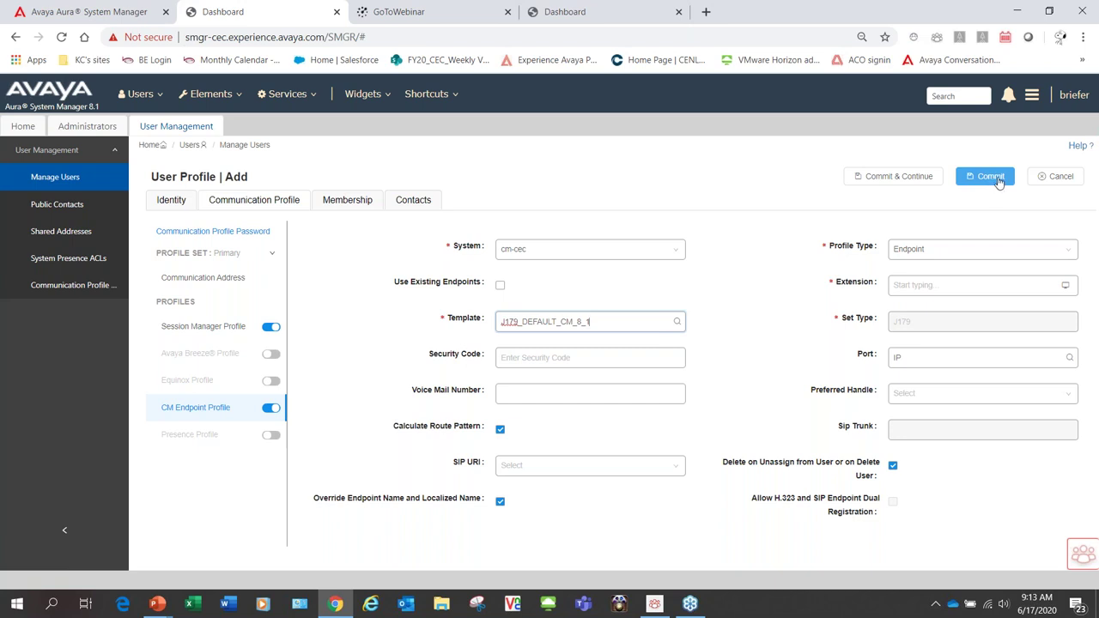
pyautogui.click(896, 177)
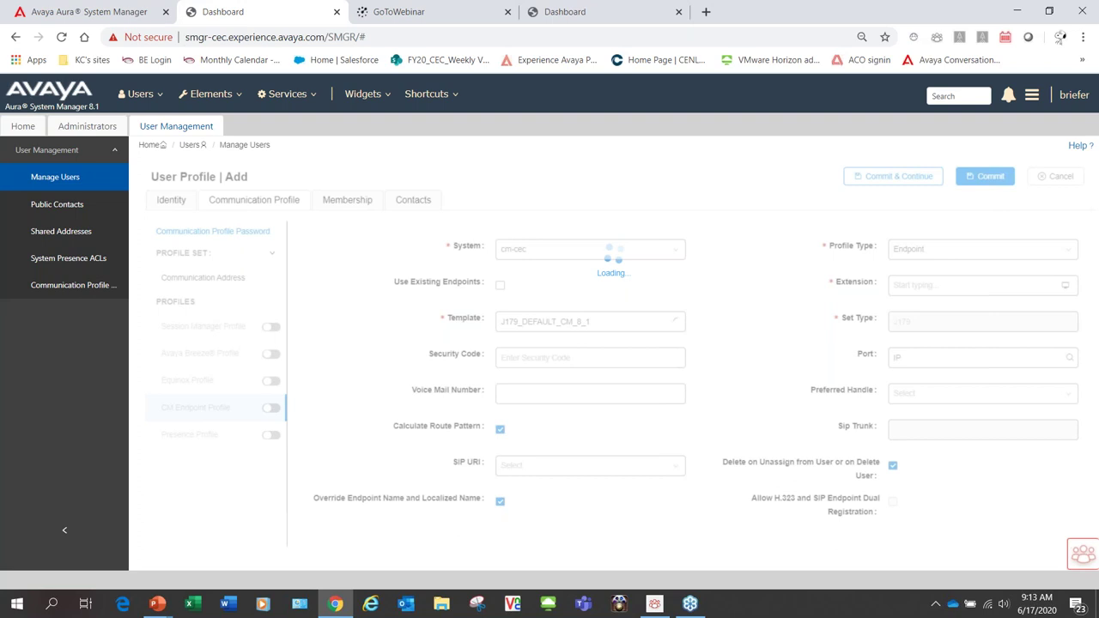
pyautogui.click(210, 94)
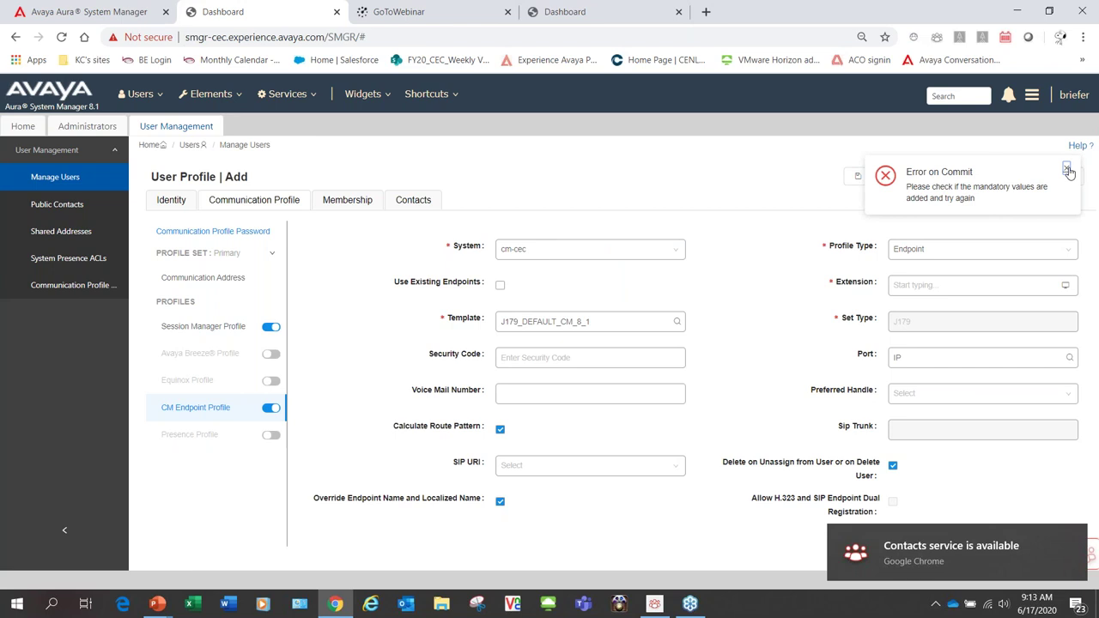
pyautogui.click(1067, 169)
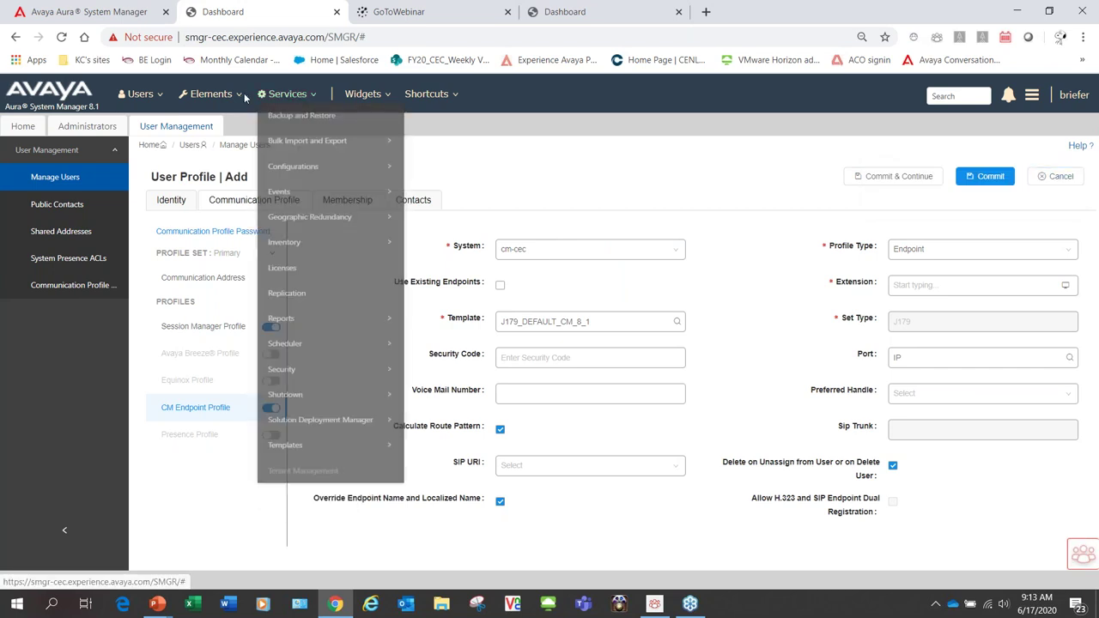
# - Browse the Users menu, then show the Elements categories with the Avaya Breeze submenu
pyautogui.moveTo(225, 100)
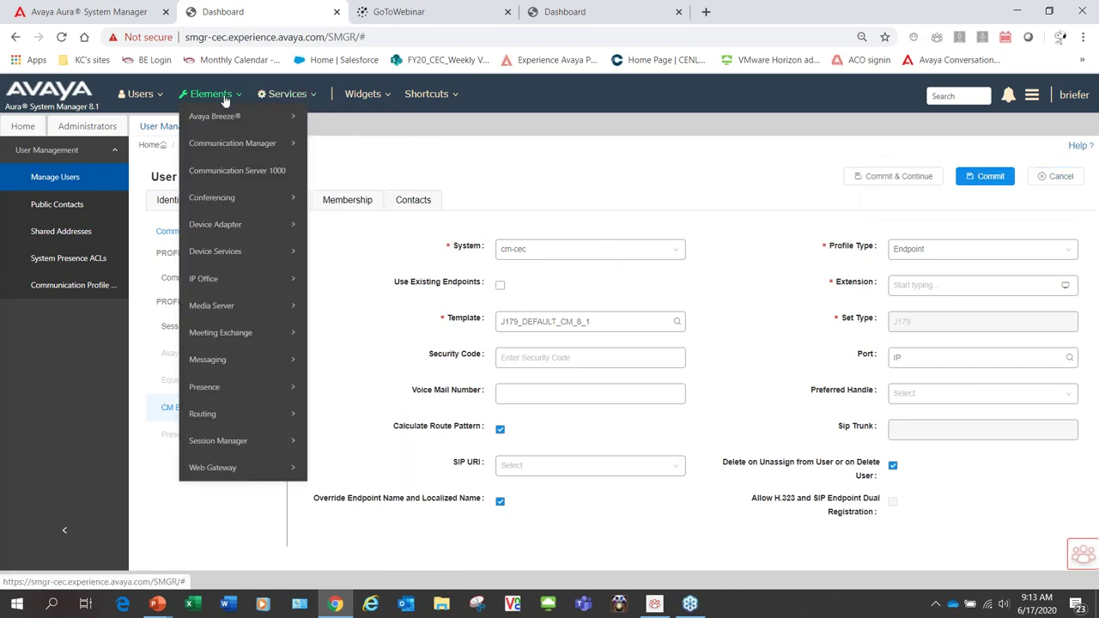
pyautogui.moveTo(143, 96)
pyautogui.moveTo(162, 142)
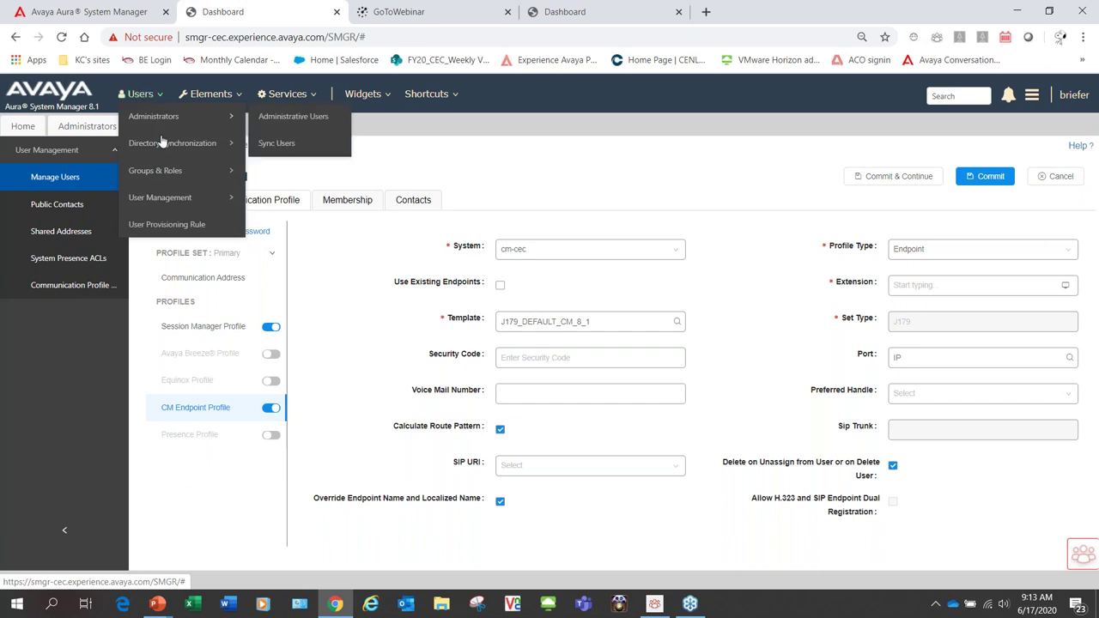
pyautogui.moveTo(182, 198)
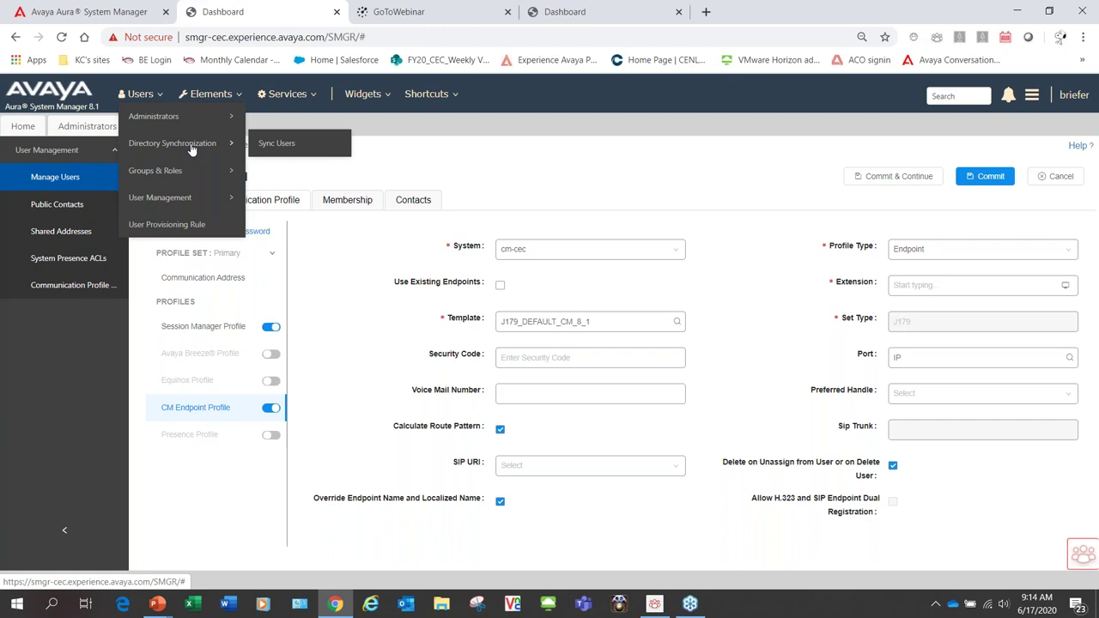
pyautogui.click(212, 94)
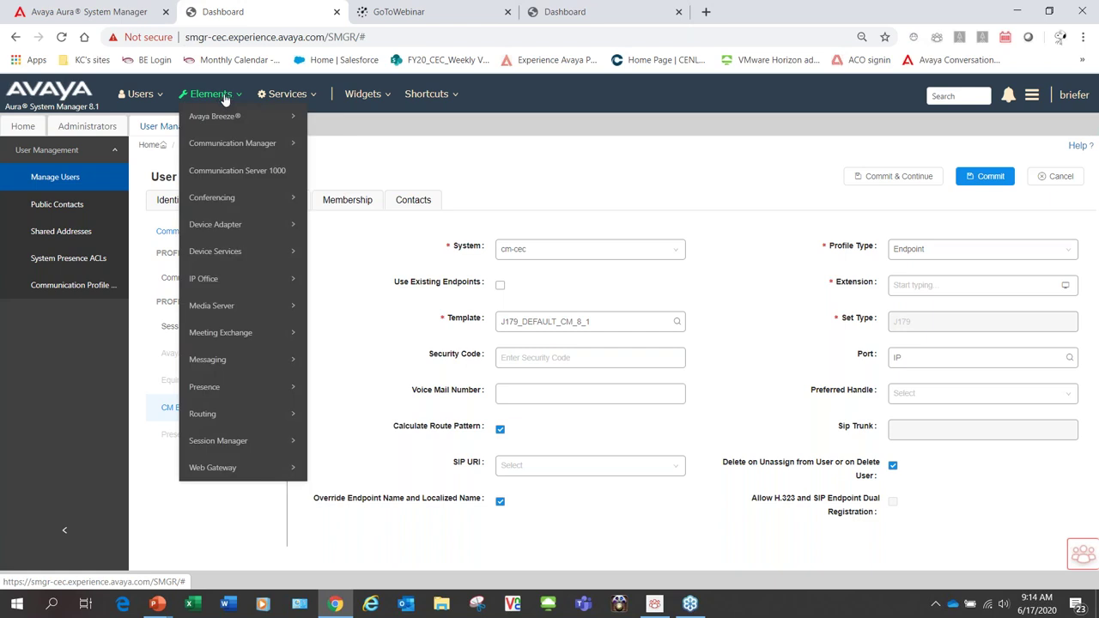
pyautogui.moveTo(238, 122)
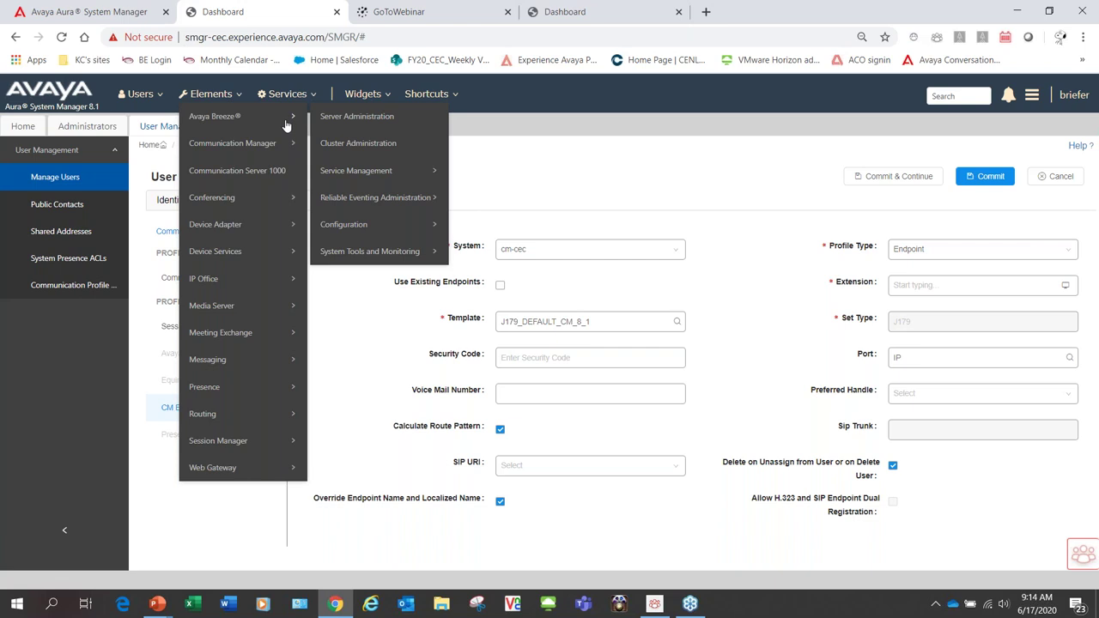
# - Look through the Avaya Breeze submenu items, then show Communication Manager's options
pyautogui.moveTo(391, 170)
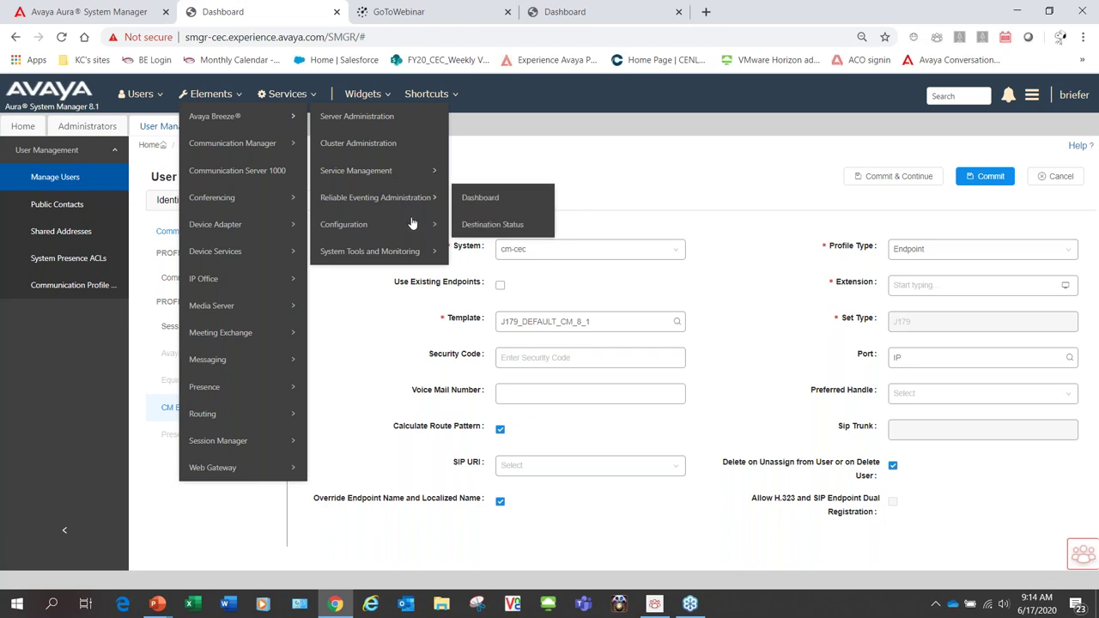
pyautogui.moveTo(413, 224)
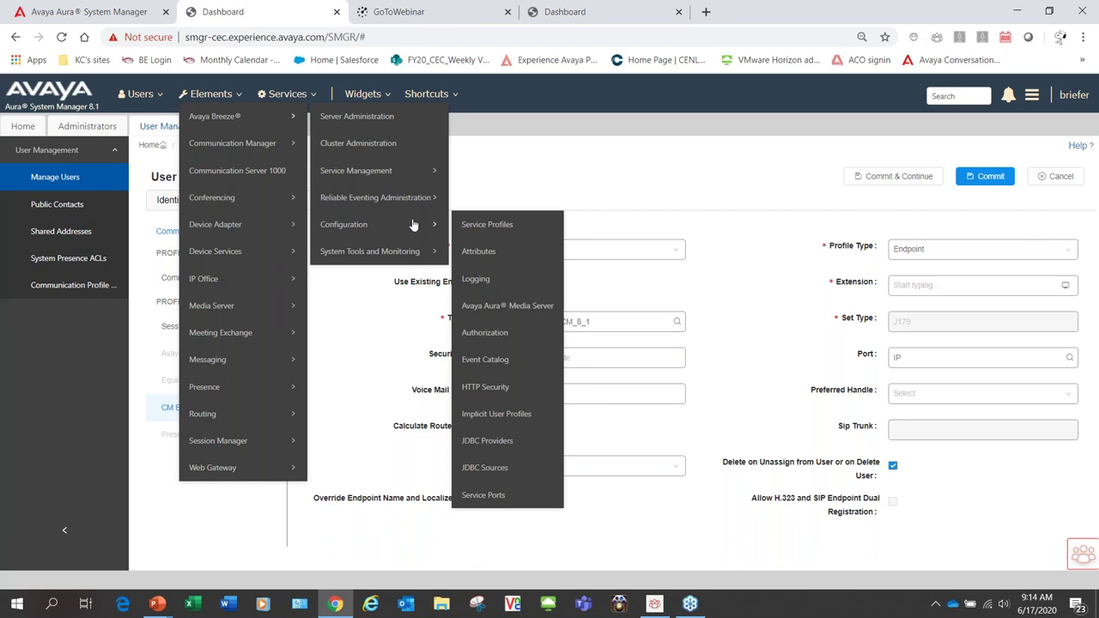
pyautogui.moveTo(410, 264)
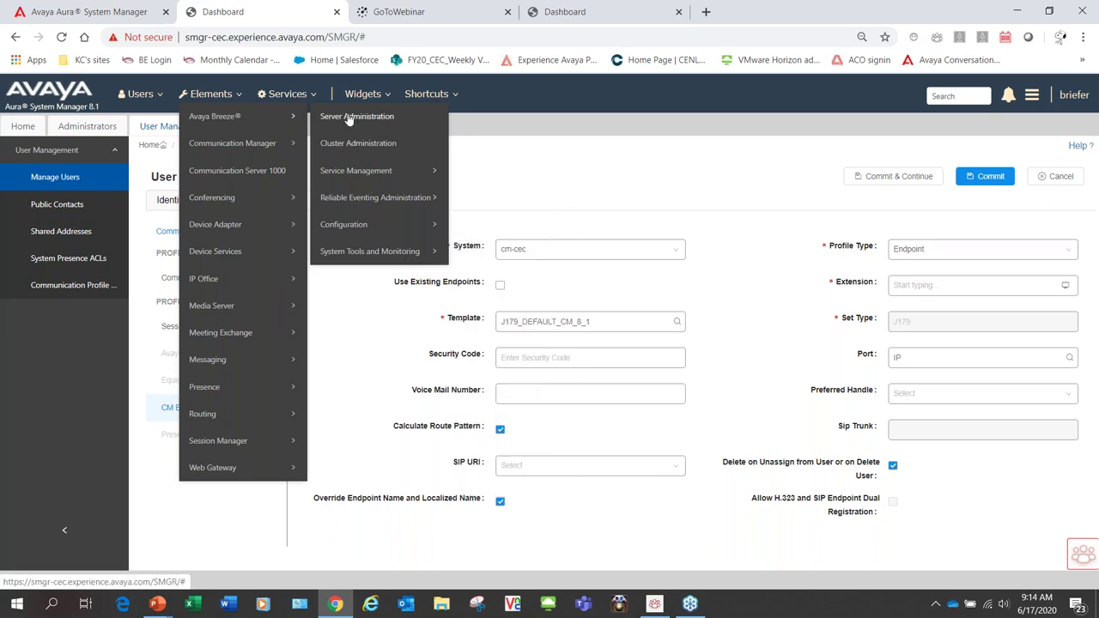
pyautogui.moveTo(253, 157)
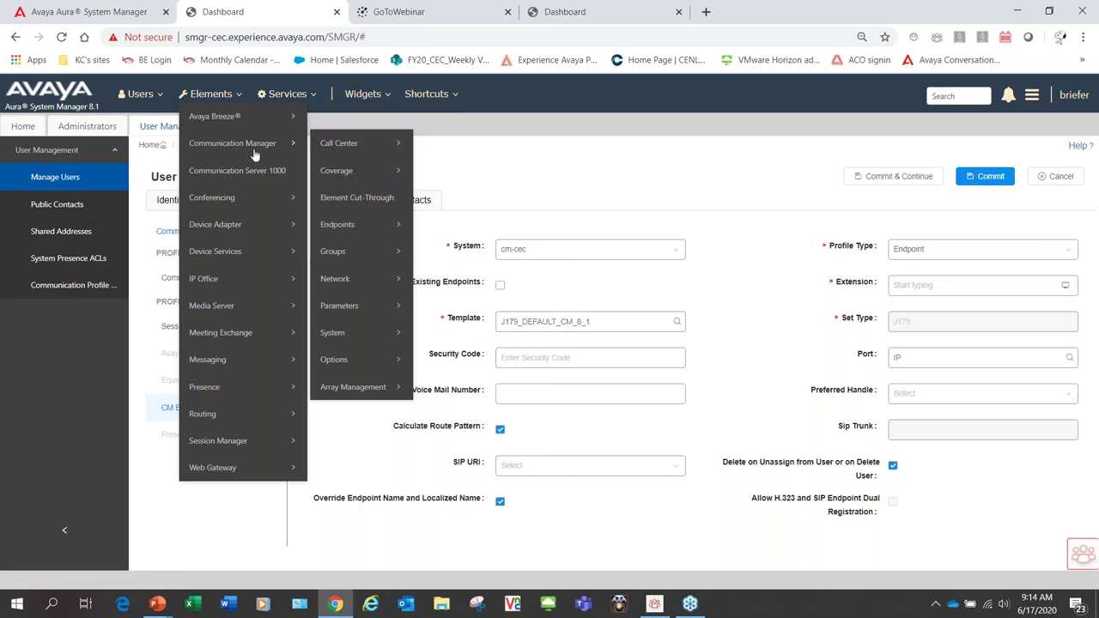
# - Browse Communication Manager's Call Center and Endpoints submenus, then show its Groups types
pyautogui.moveTo(335, 150)
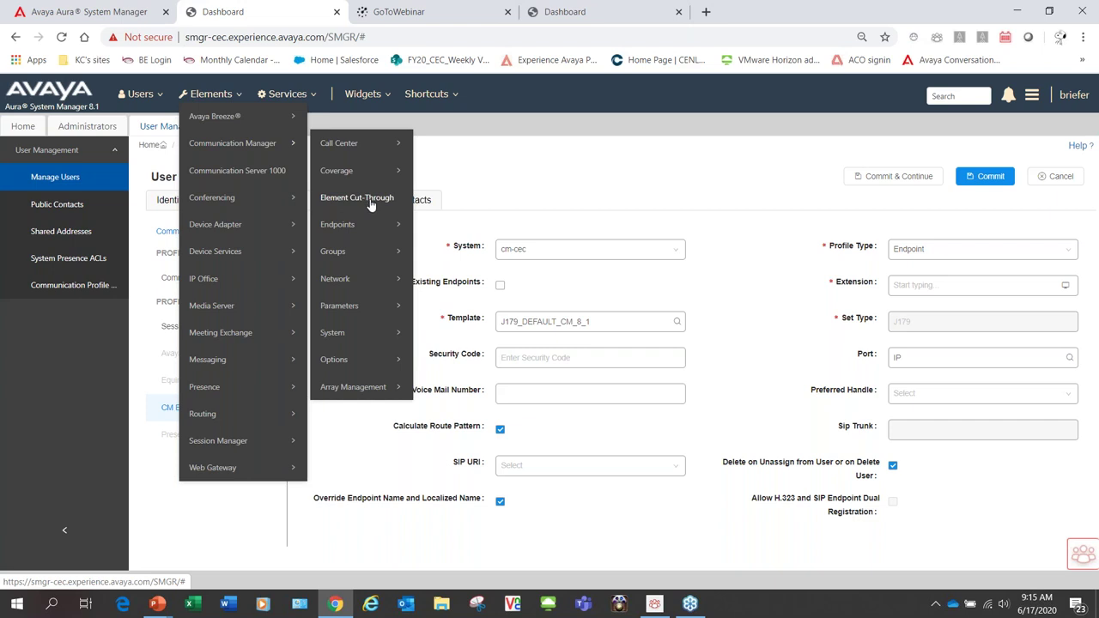
pyautogui.moveTo(373, 223)
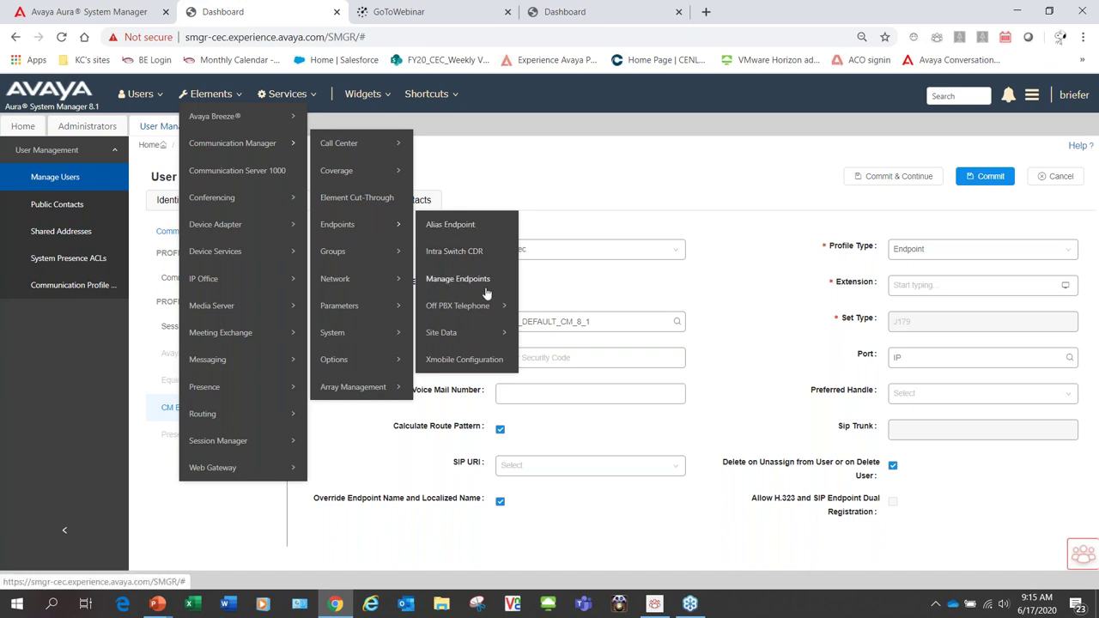
pyautogui.moveTo(489, 307)
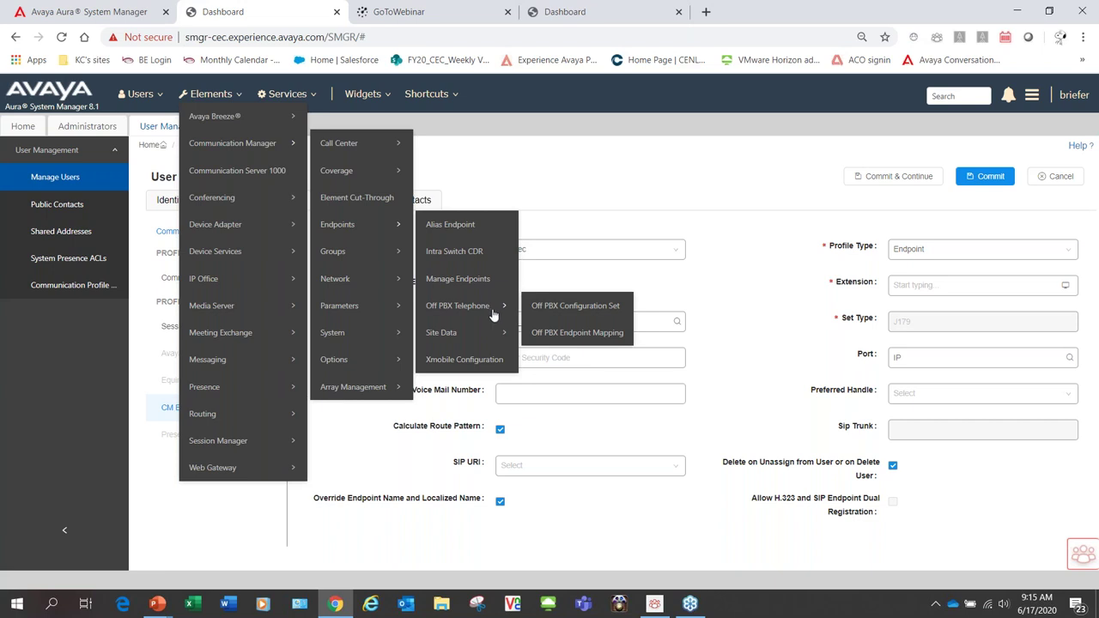
pyautogui.moveTo(493, 339)
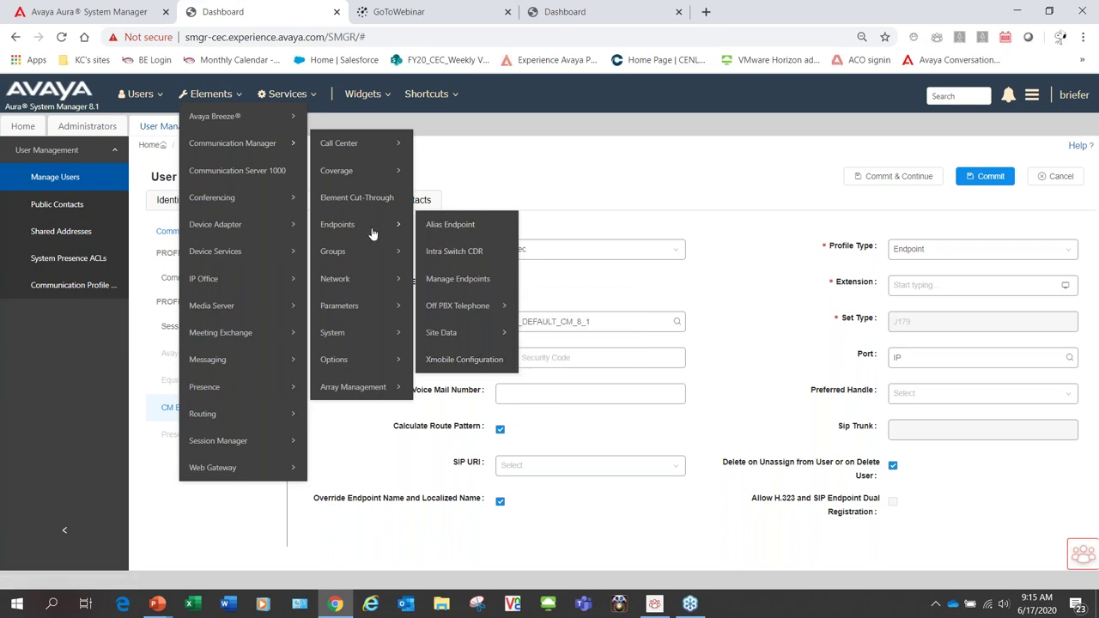
pyautogui.moveTo(356, 253)
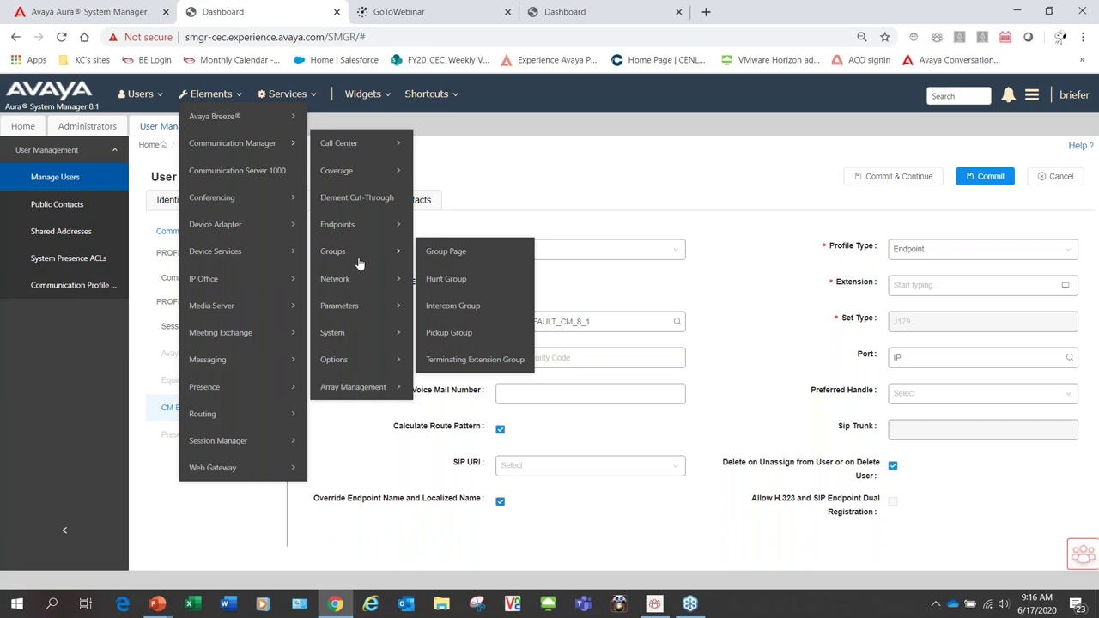
pyautogui.moveTo(374, 283)
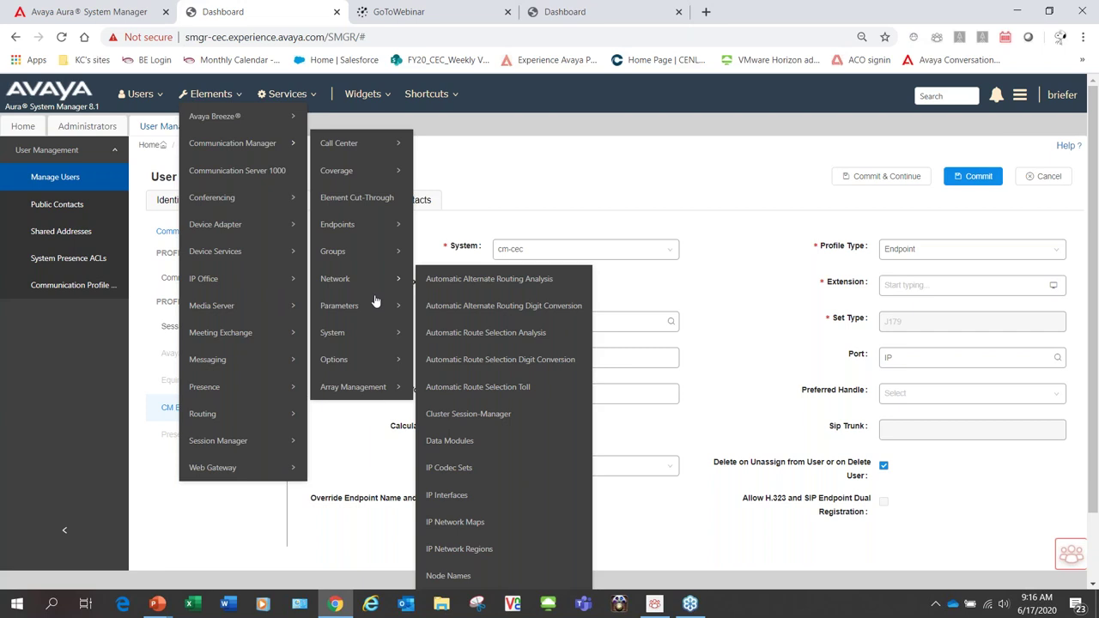
pyautogui.moveTo(378, 314)
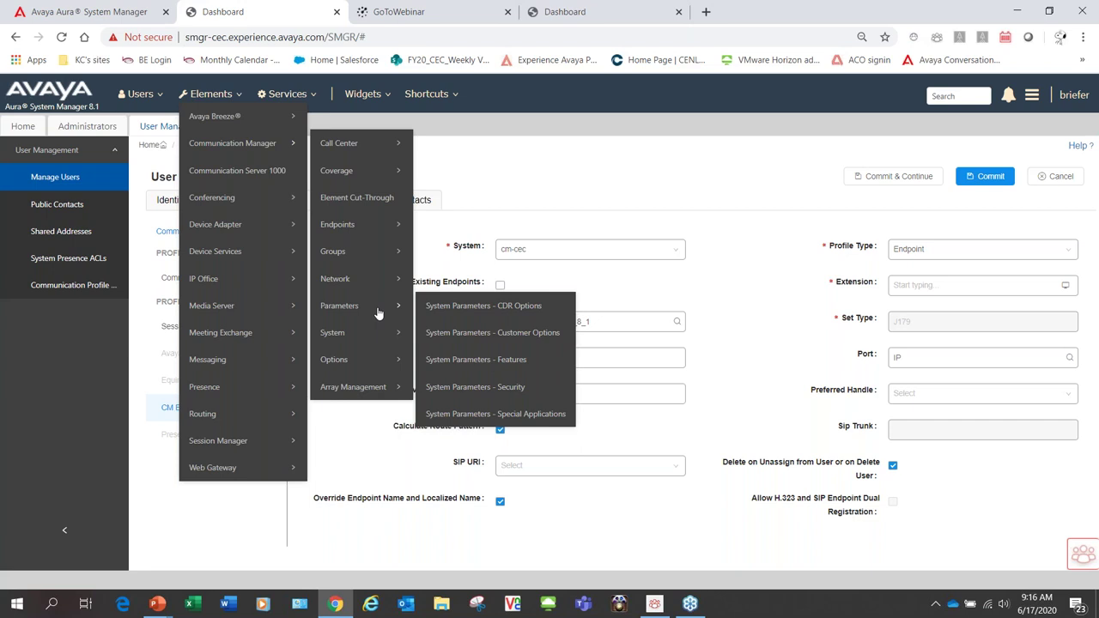
pyautogui.moveTo(370, 340)
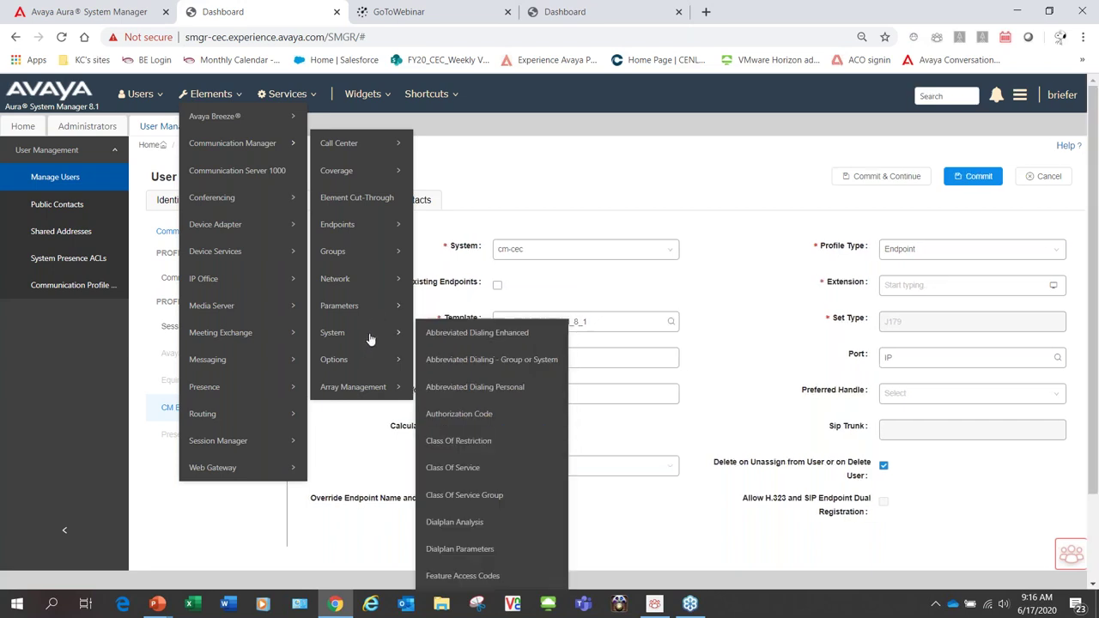
pyautogui.moveTo(361, 386)
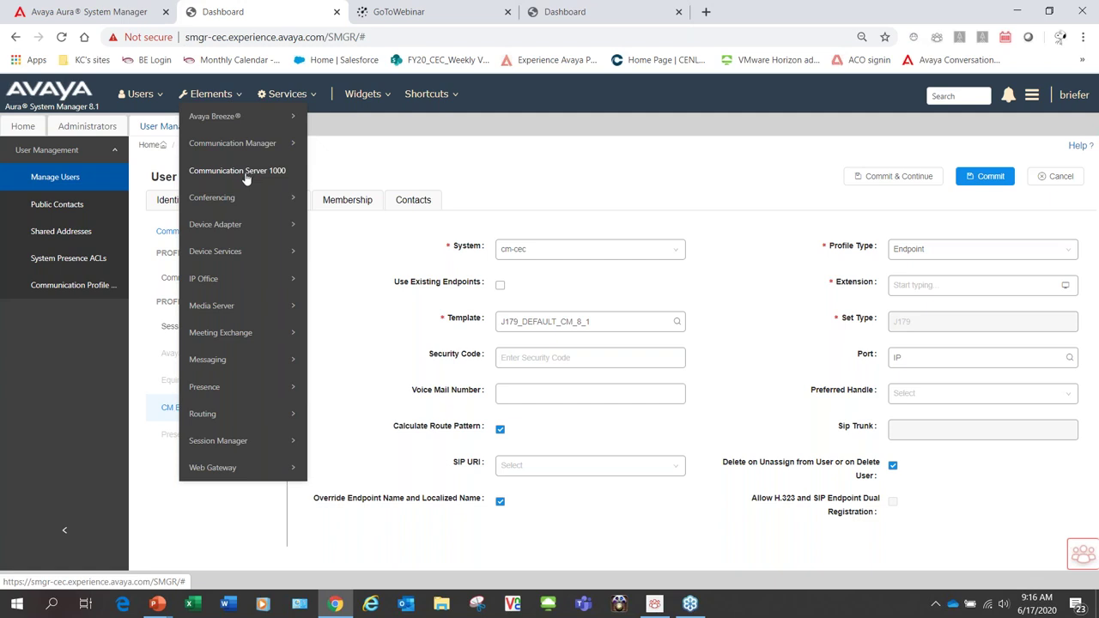
pyautogui.moveTo(243, 211)
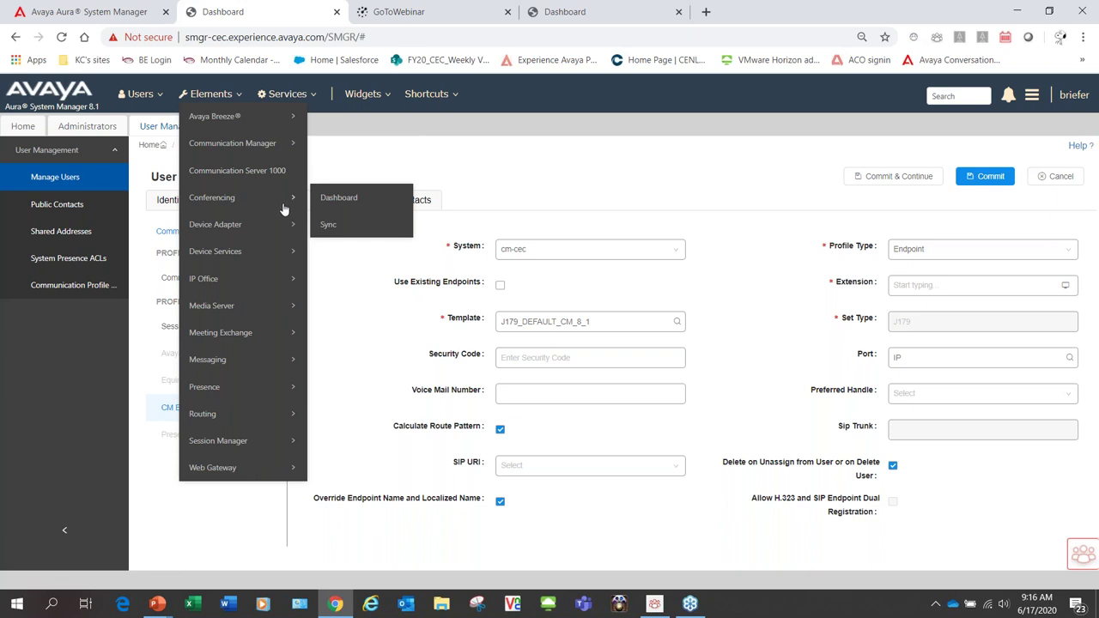
pyautogui.moveTo(281, 228)
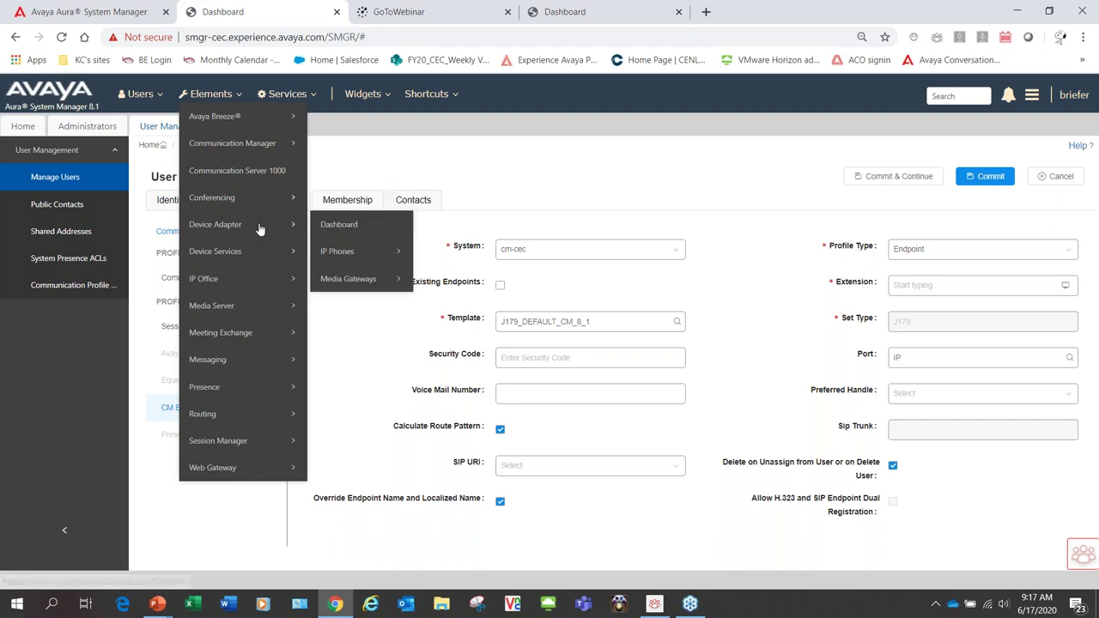
pyautogui.moveTo(358, 255)
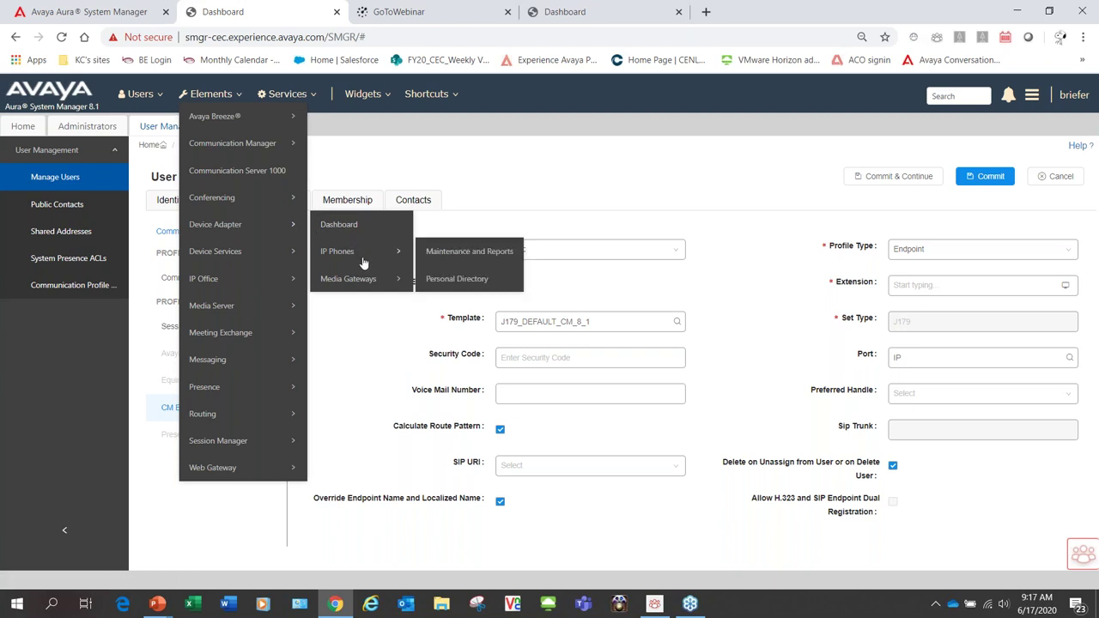
pyautogui.moveTo(373, 276)
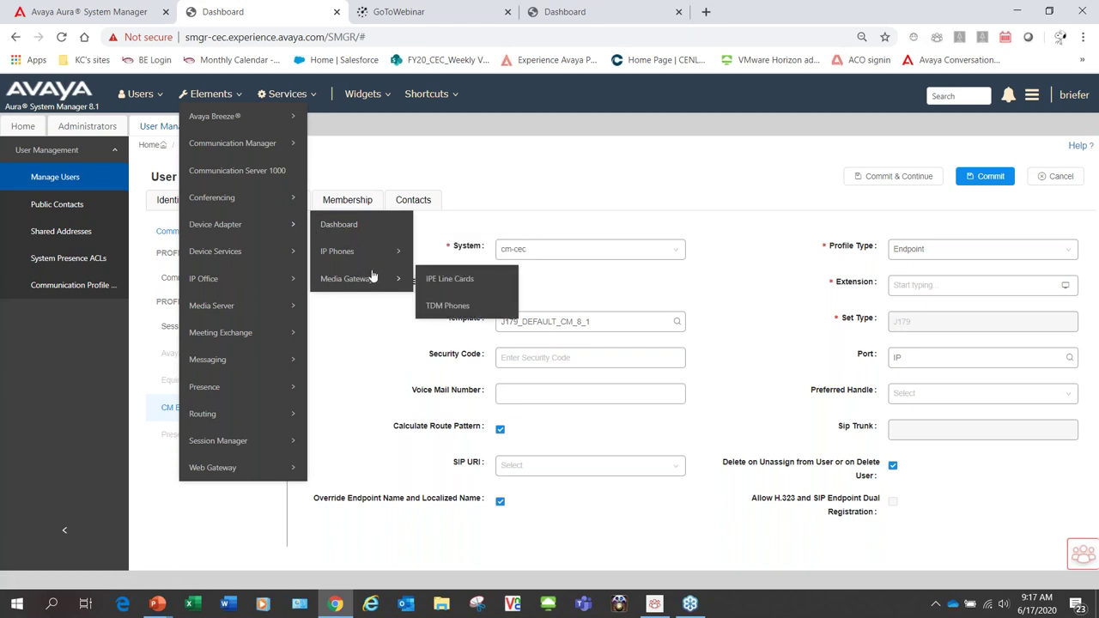
pyautogui.moveTo(302, 249)
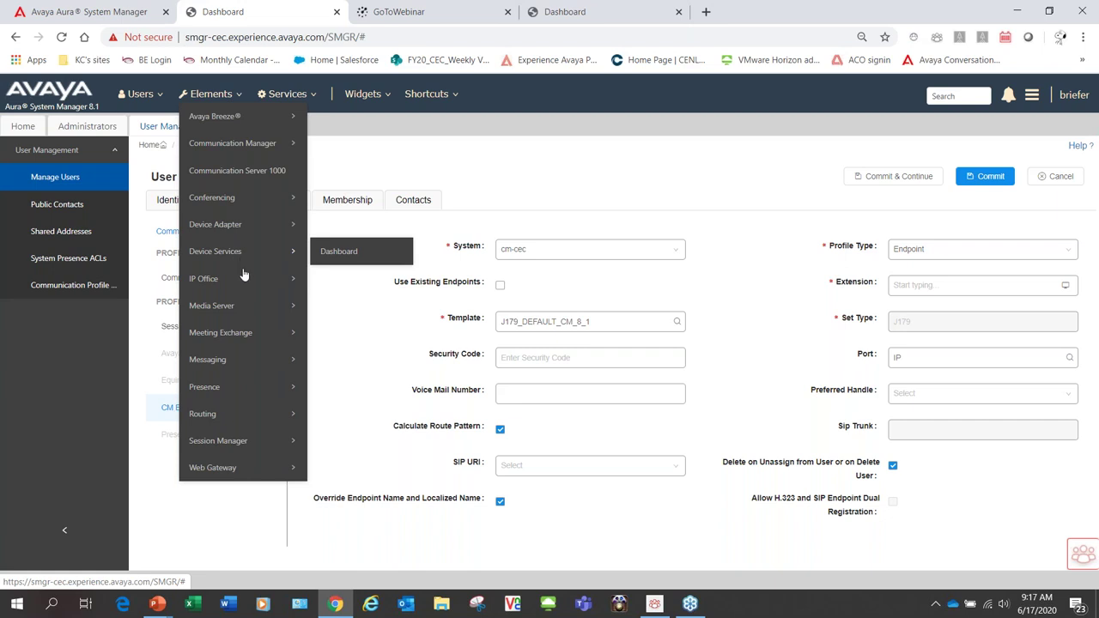
pyautogui.moveTo(249, 287)
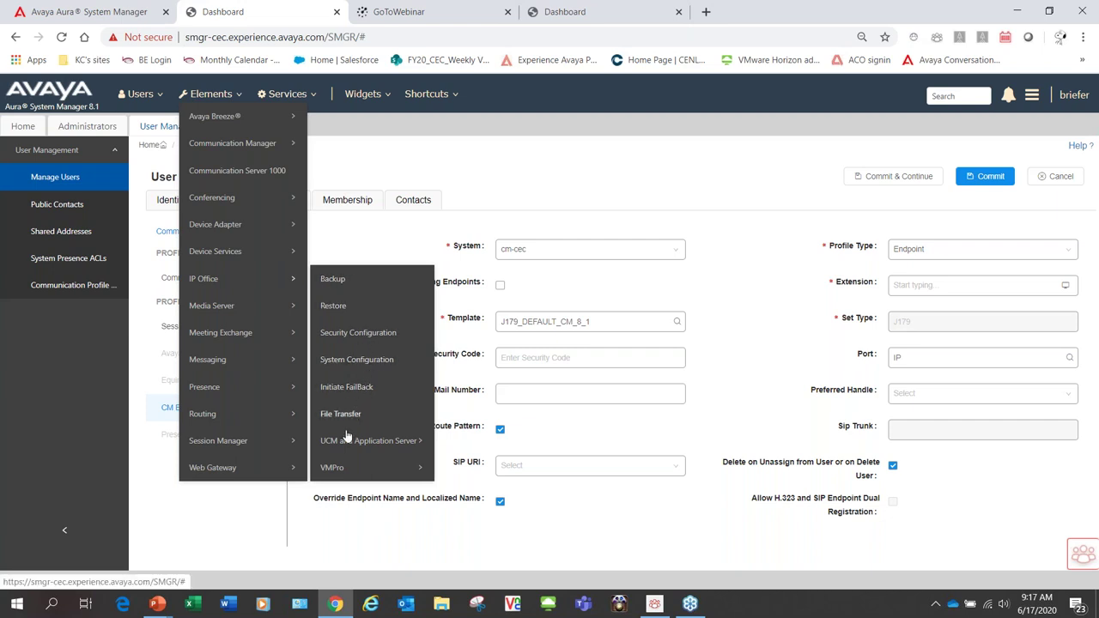
pyautogui.moveTo(331, 472)
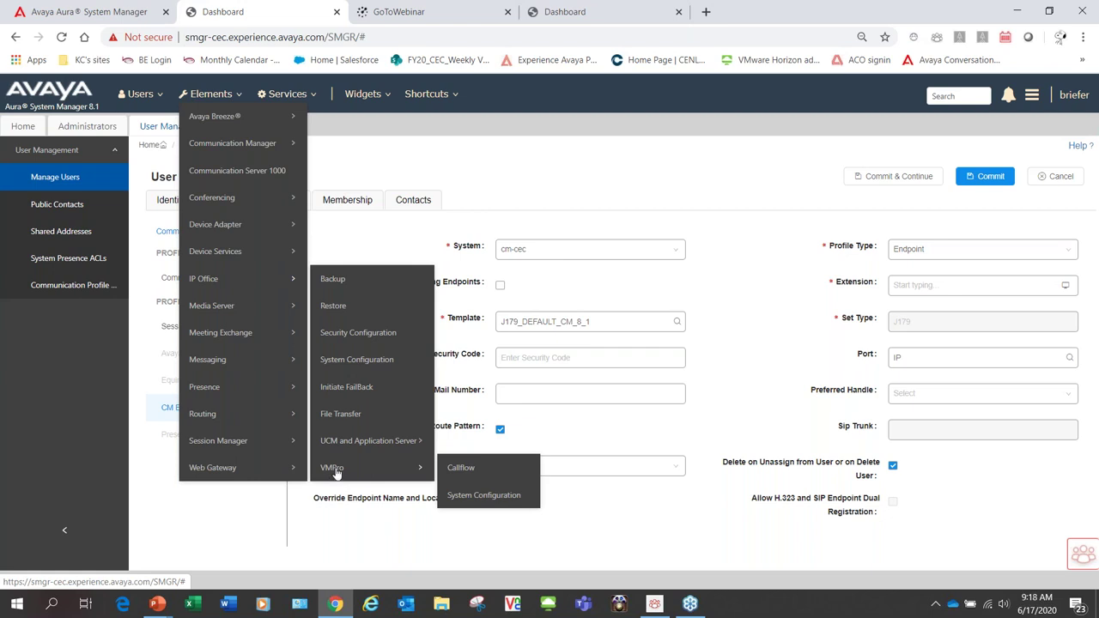
pyautogui.moveTo(361, 445)
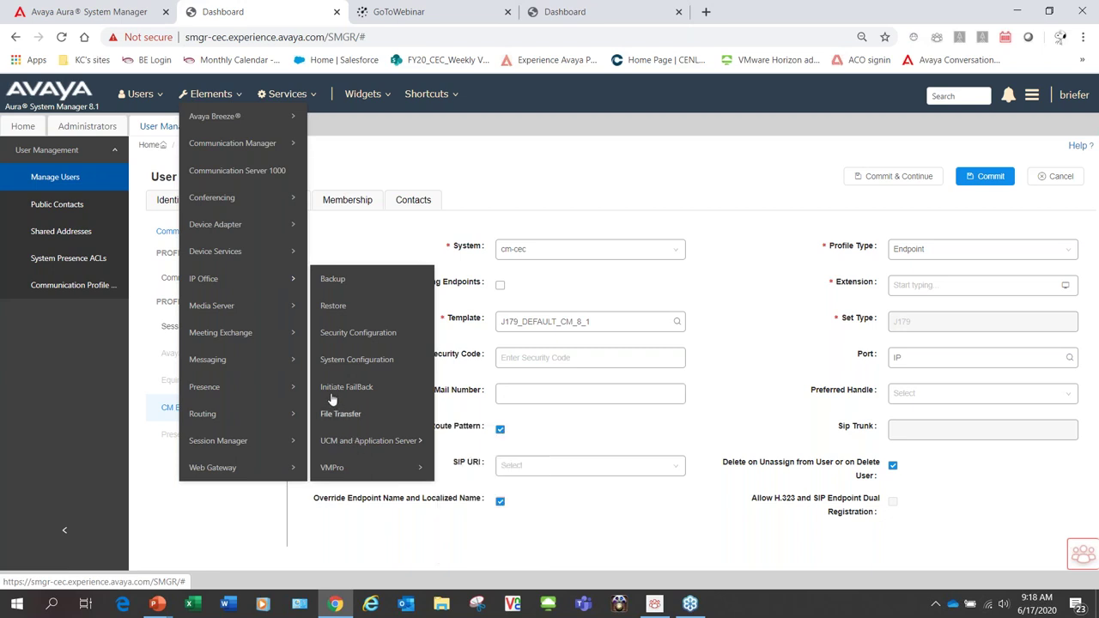
pyautogui.moveTo(247, 314)
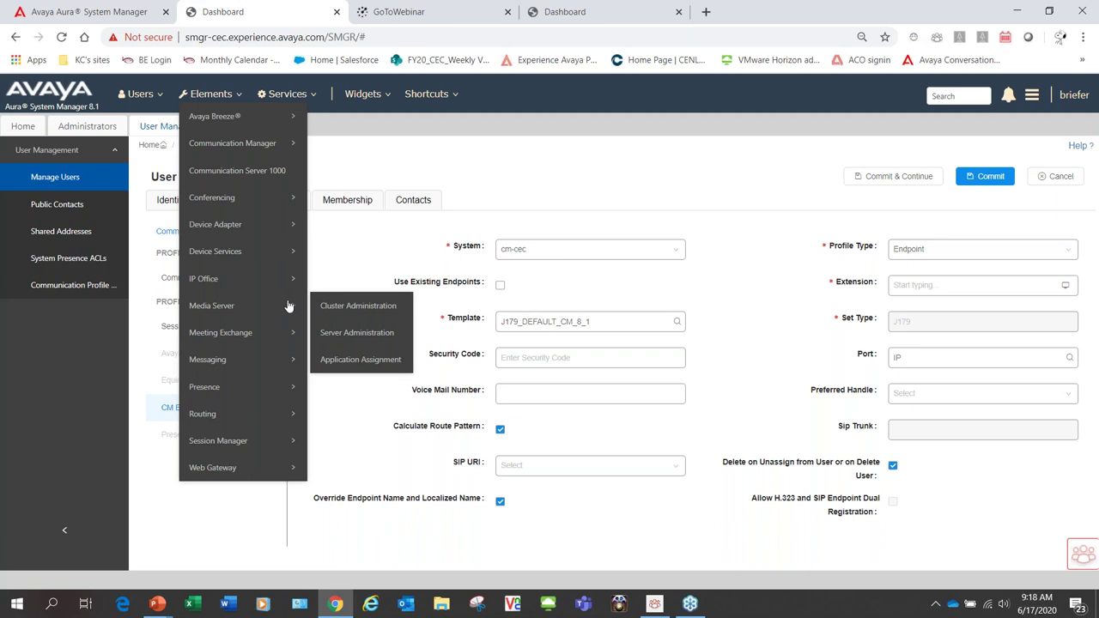
pyautogui.moveTo(284, 331)
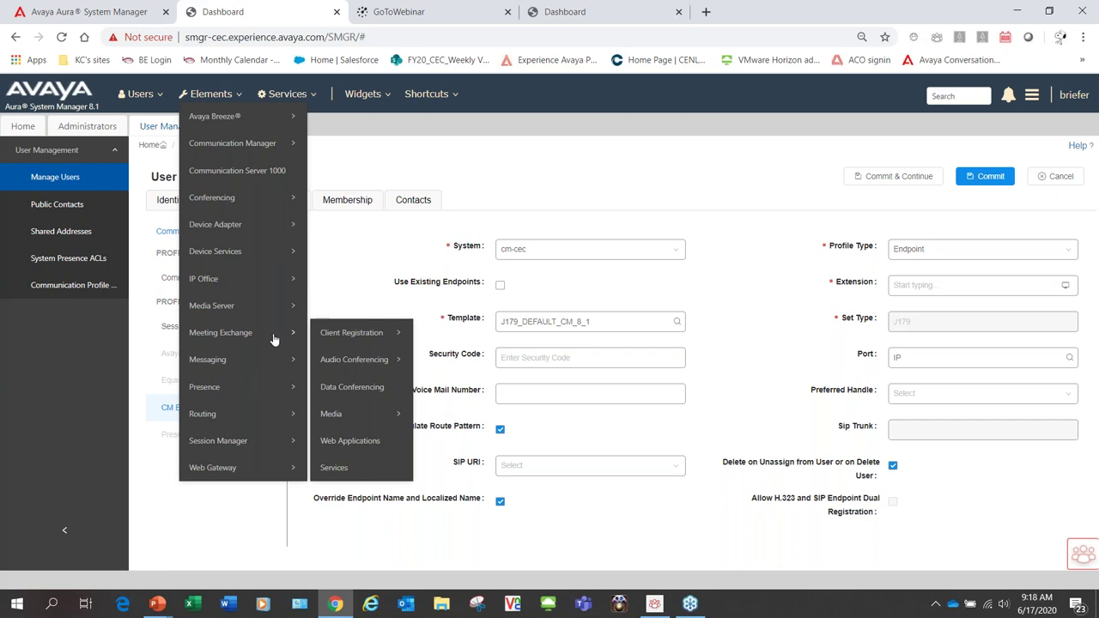
pyautogui.moveTo(265, 357)
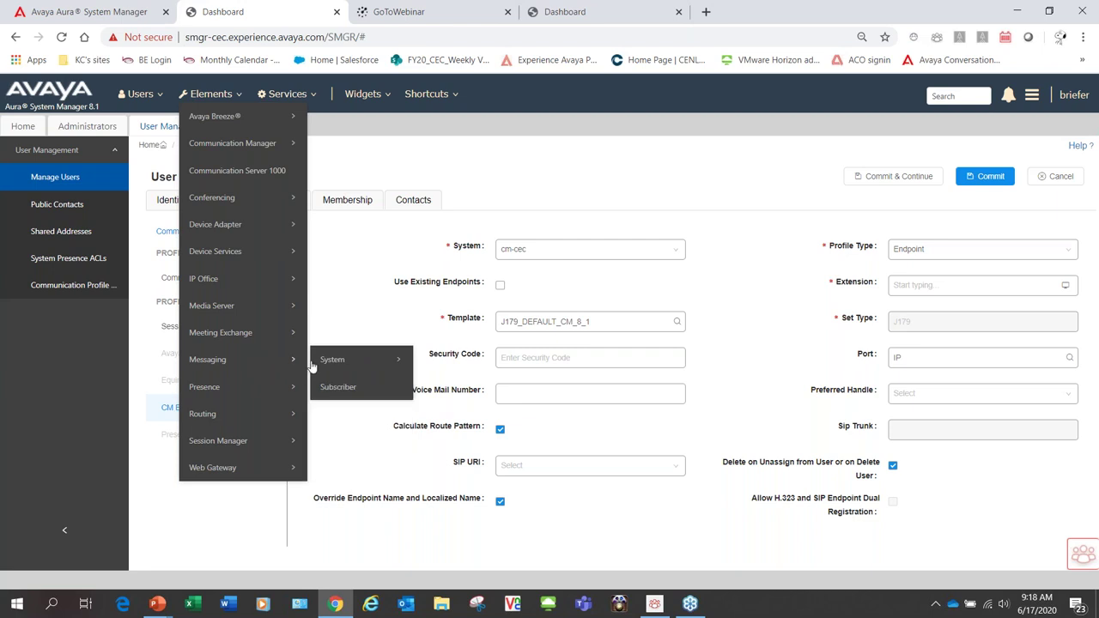
pyautogui.moveTo(352, 362)
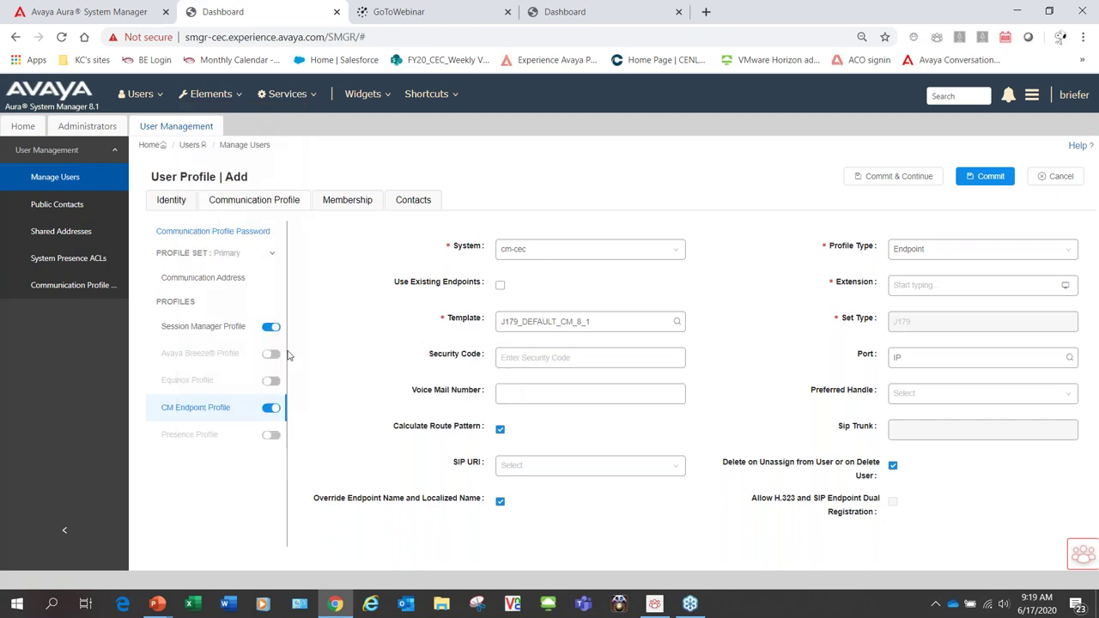
# - Look over the Presence, Routing, Session Manager and Web Gateway element menus, then bring up Services
pyautogui.moveTo(210, 93)
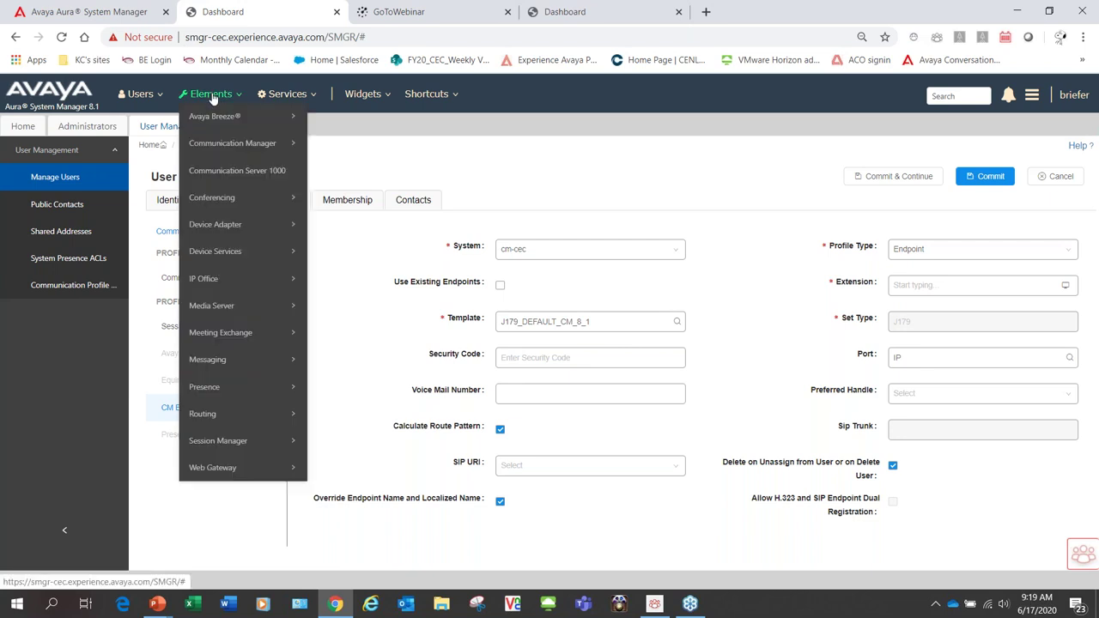
pyautogui.moveTo(211, 398)
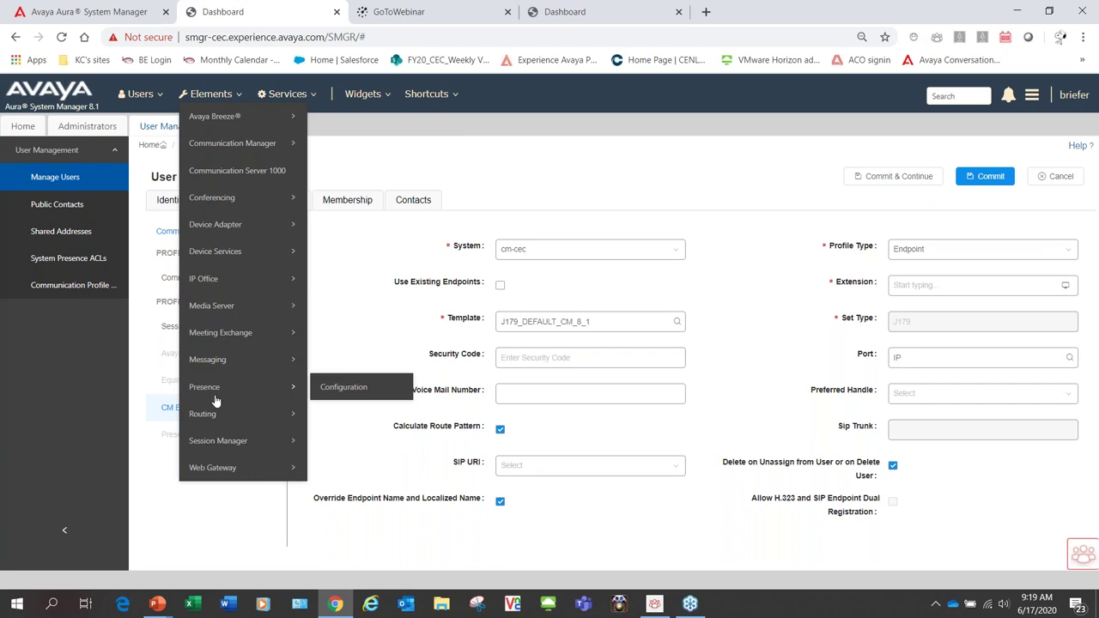
pyautogui.moveTo(229, 414)
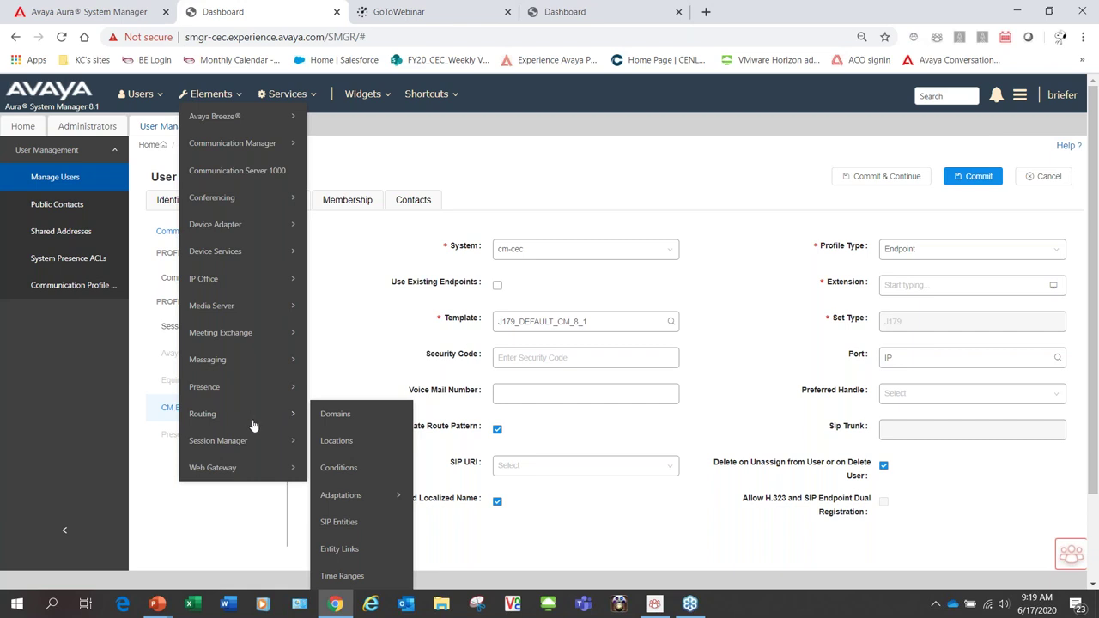
pyautogui.moveTo(256, 446)
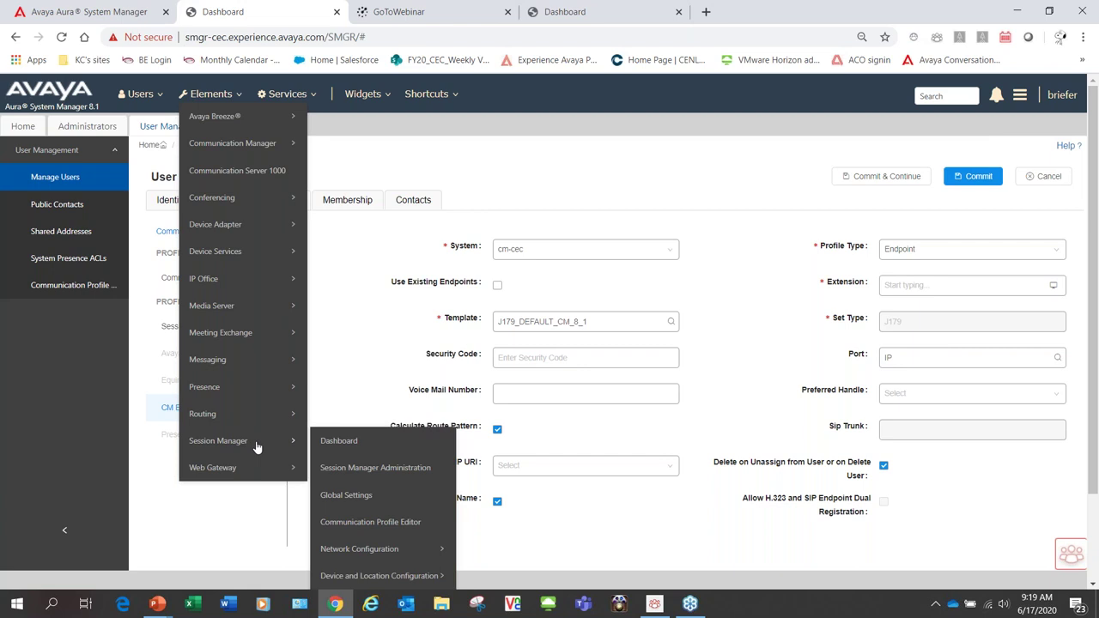
pyautogui.moveTo(255, 474)
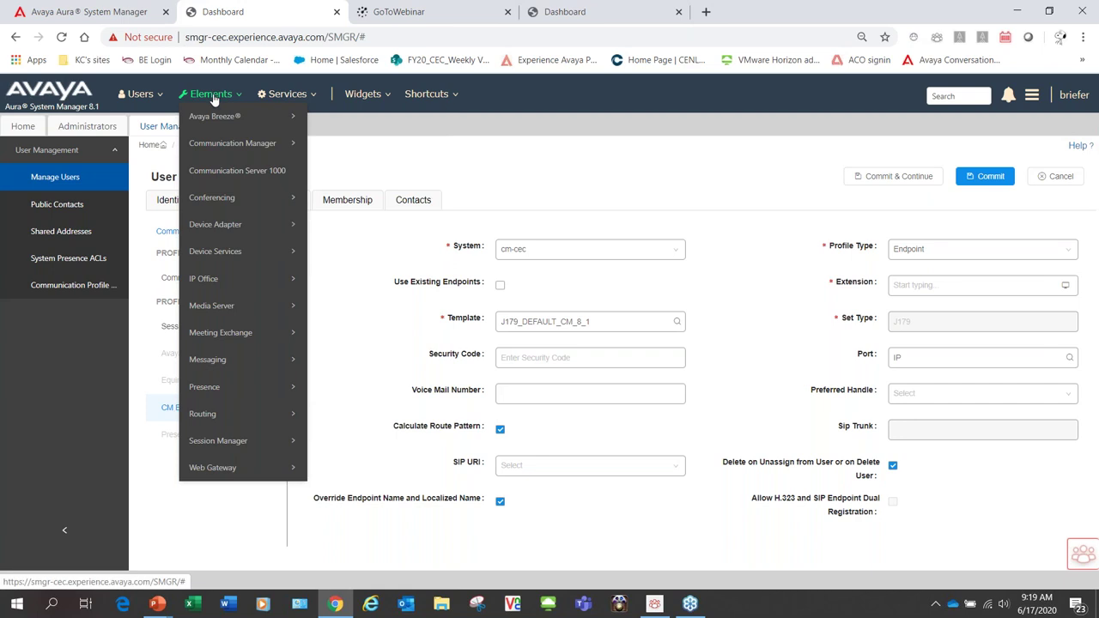
pyautogui.click(286, 97)
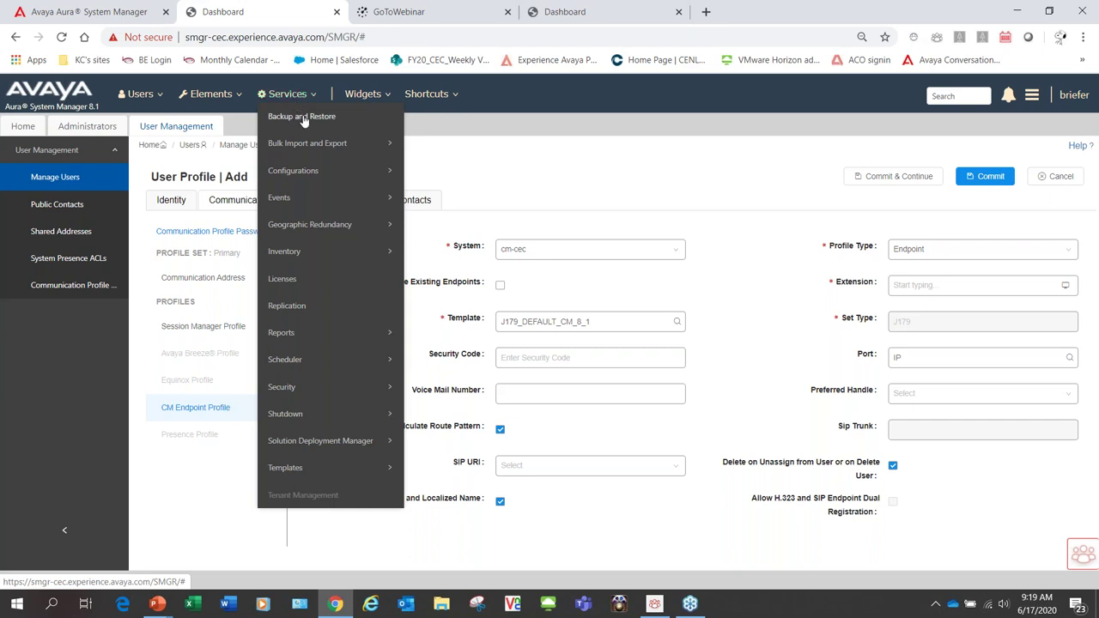
# - Inspect the Bulk Import and Export > Import options for Session Manager and User Management
pyautogui.moveTo(321, 143)
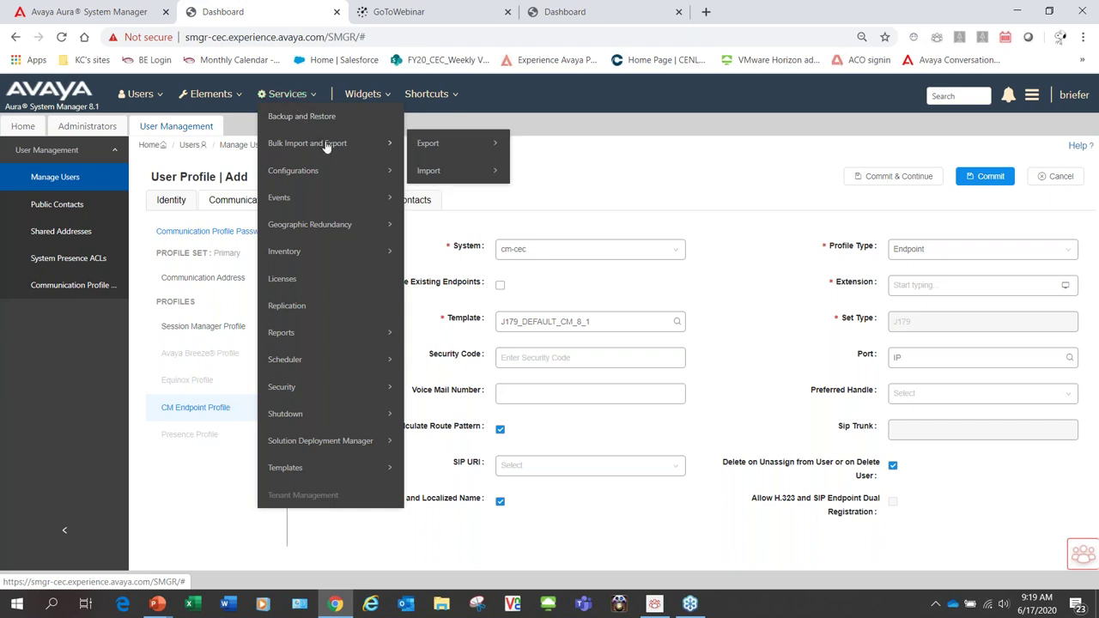
pyautogui.moveTo(454, 151)
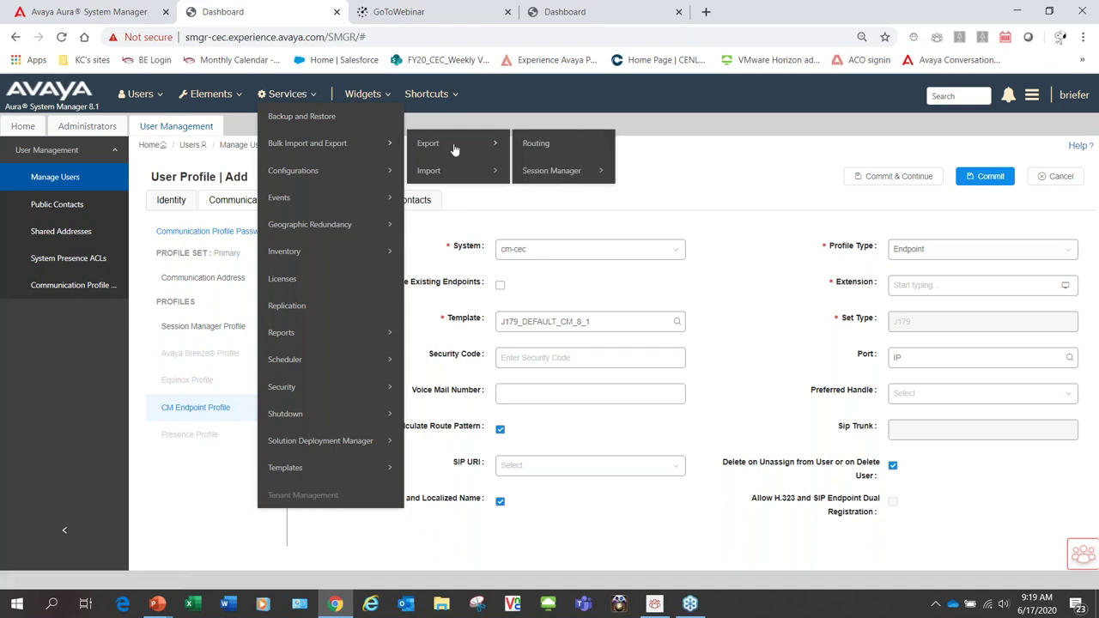
pyautogui.moveTo(570, 173)
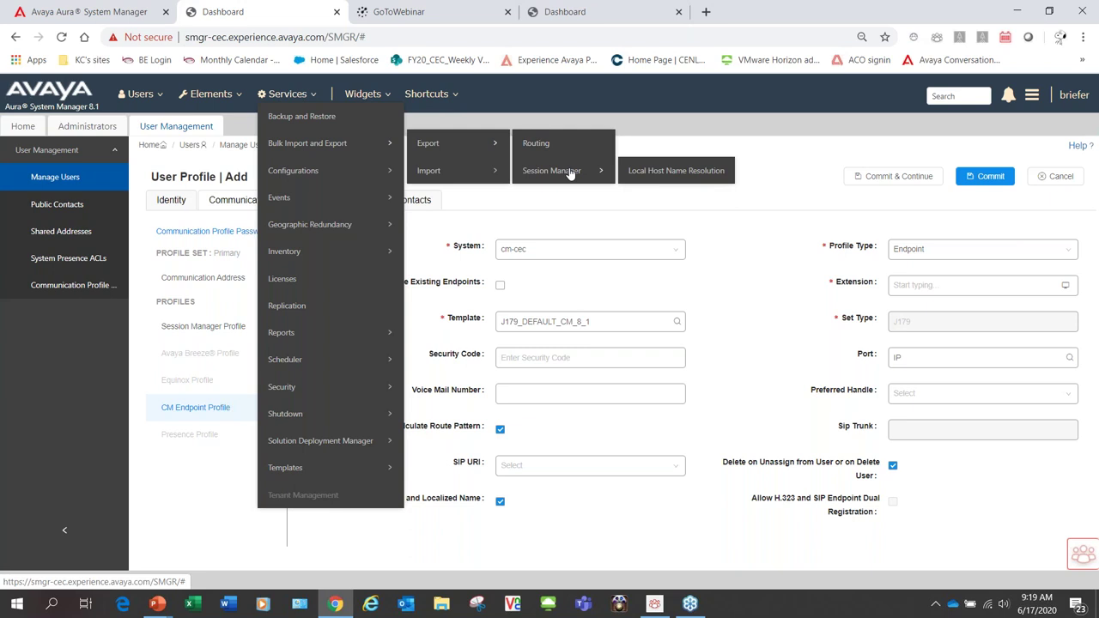
pyautogui.moveTo(494, 176)
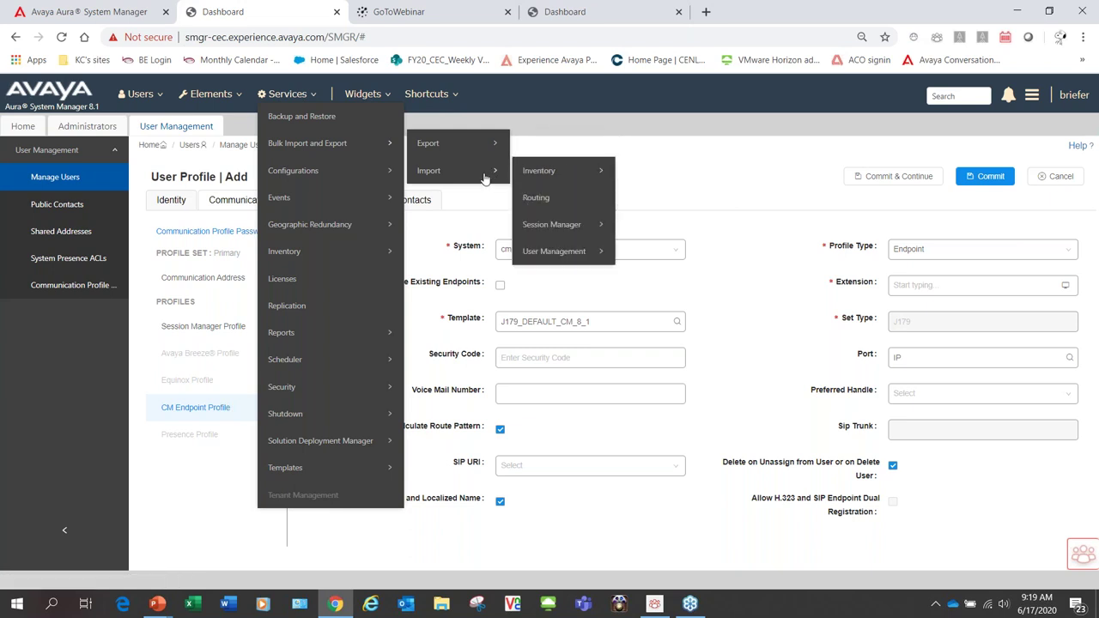
pyautogui.moveTo(536, 171)
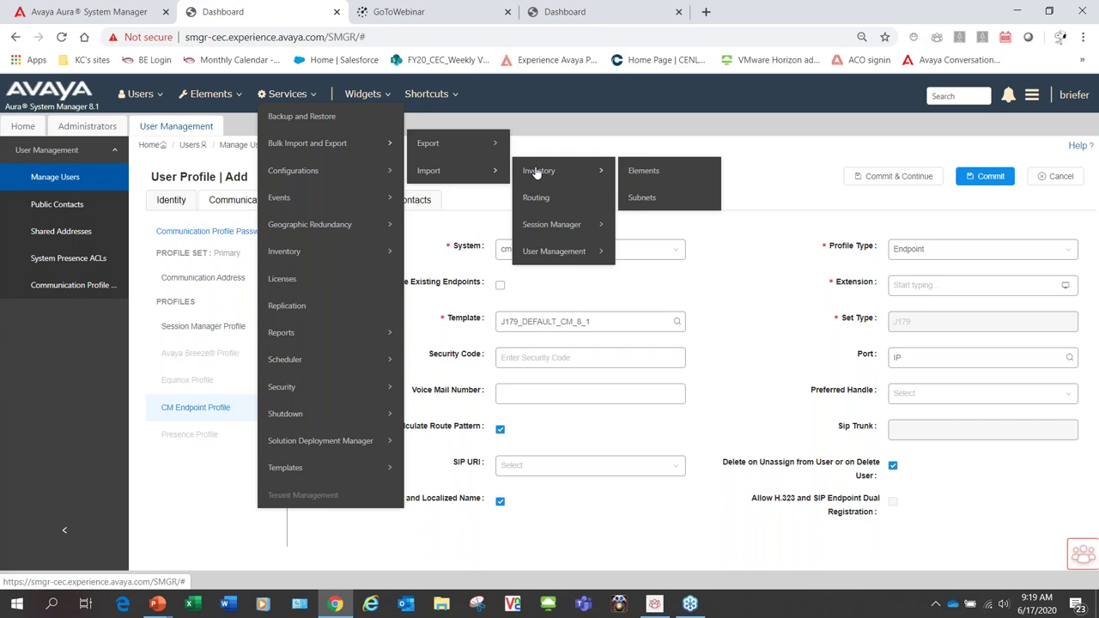
pyautogui.moveTo(552, 225)
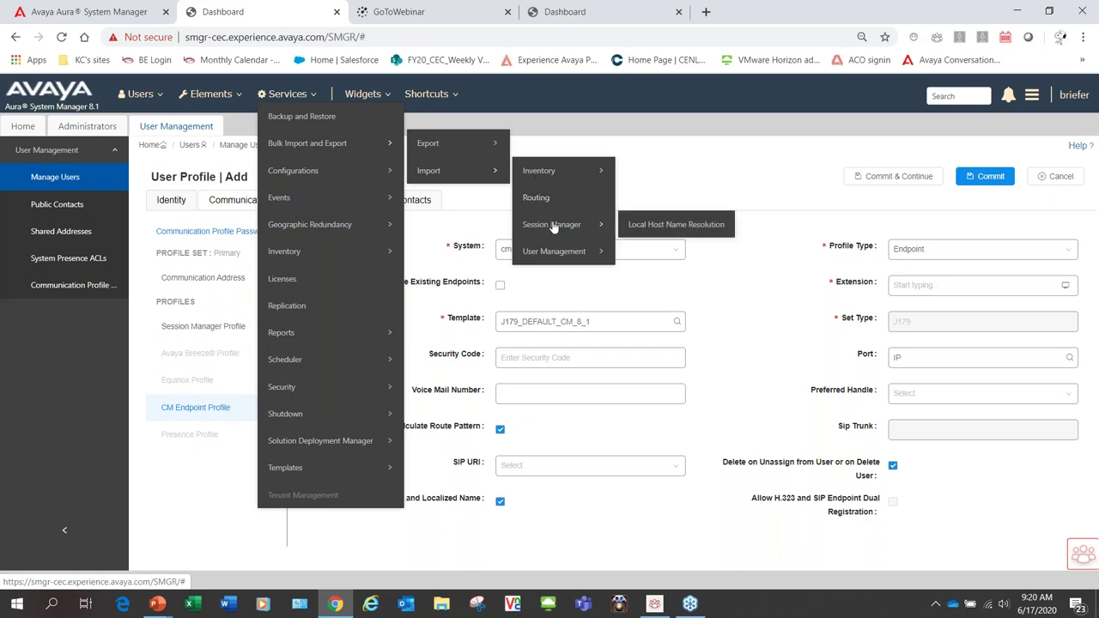
pyautogui.moveTo(562, 256)
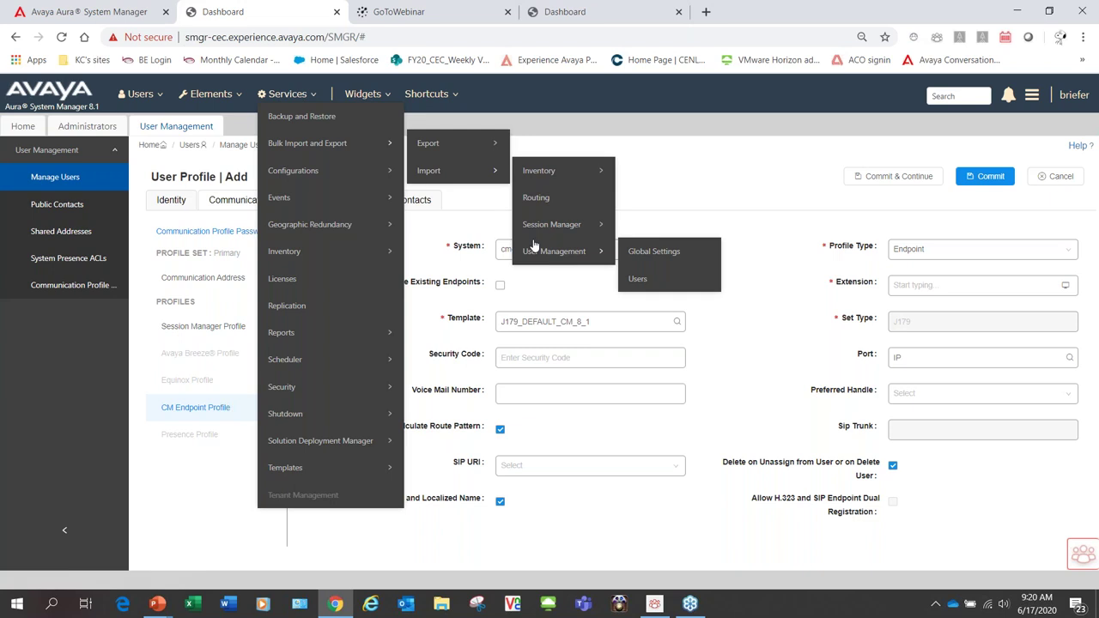
pyautogui.click(292, 94)
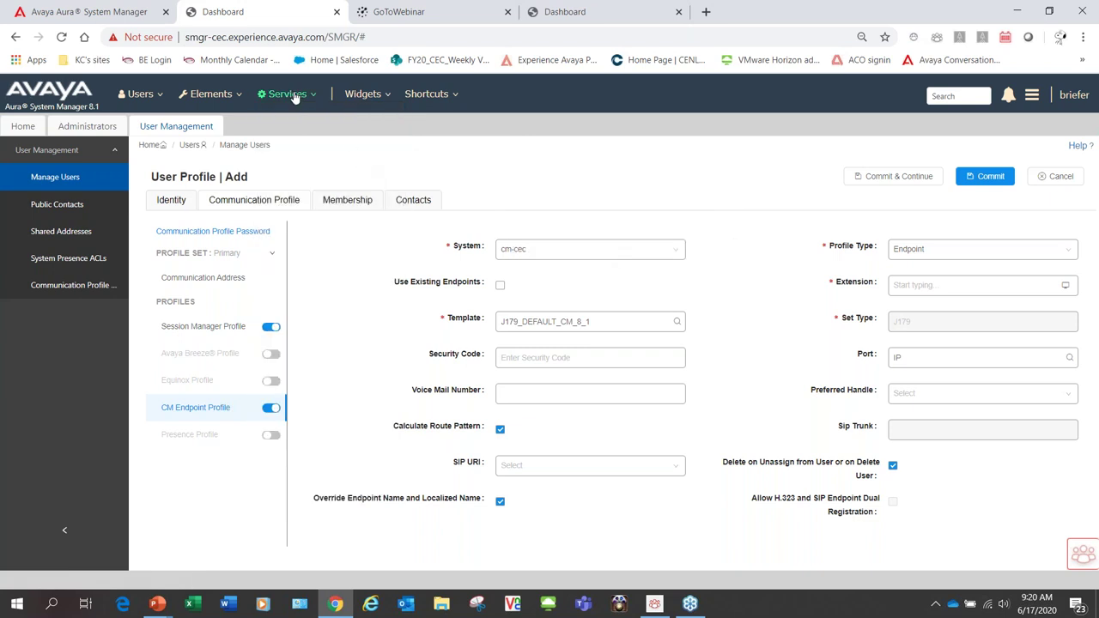
pyautogui.click(292, 96)
# - Browse the Configurations, Events and Geographic Redundancy services, ending on the Inventory submenu
pyautogui.moveTo(300, 174)
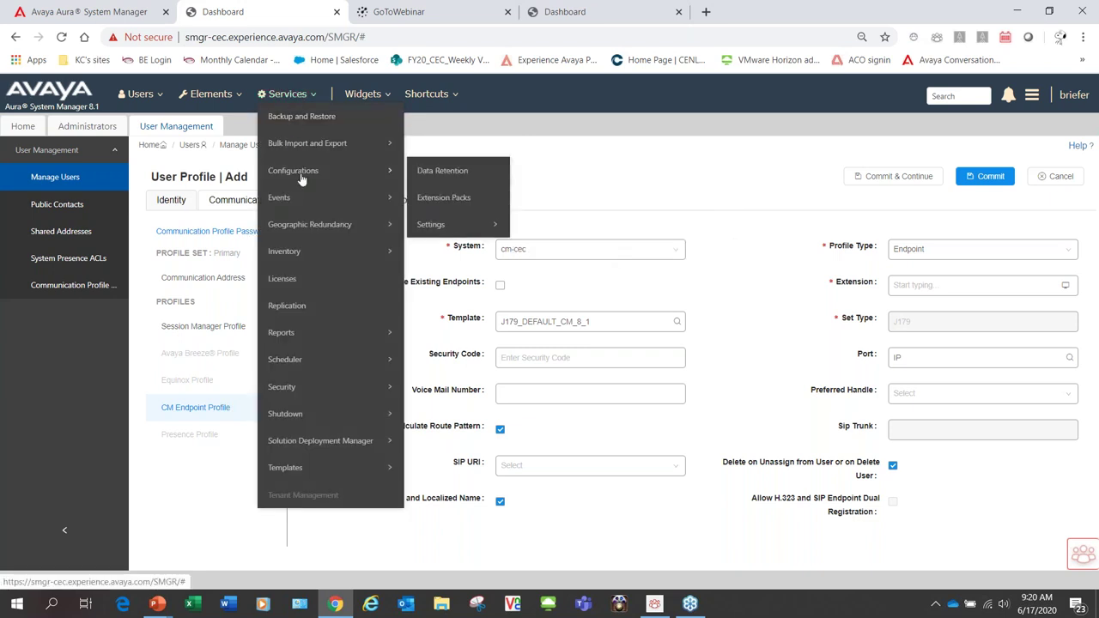
pyautogui.moveTo(303, 206)
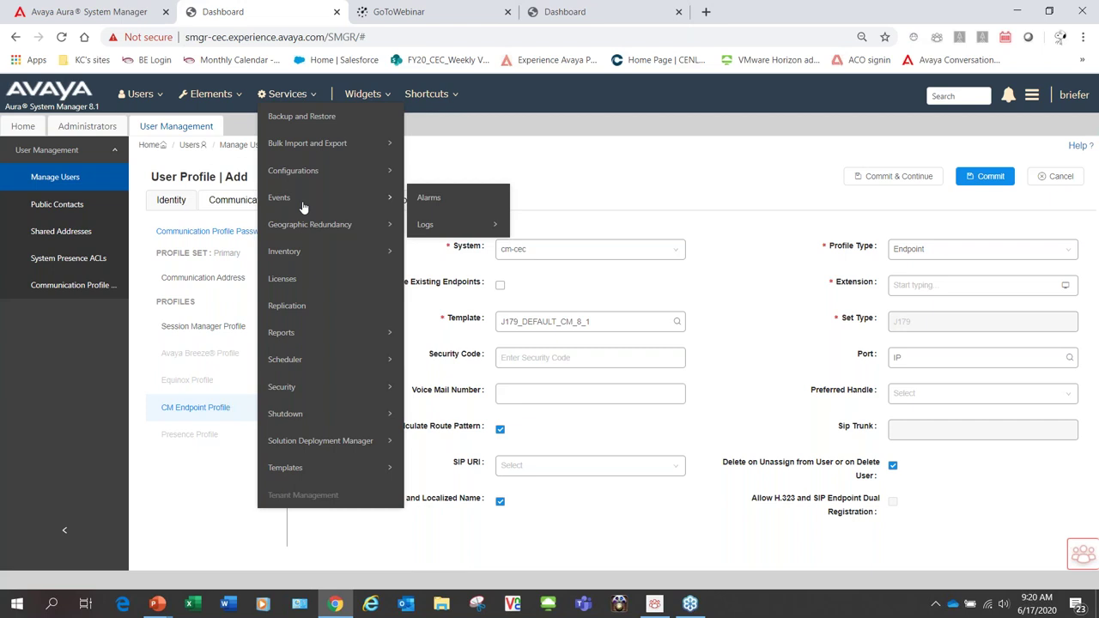
pyautogui.moveTo(319, 228)
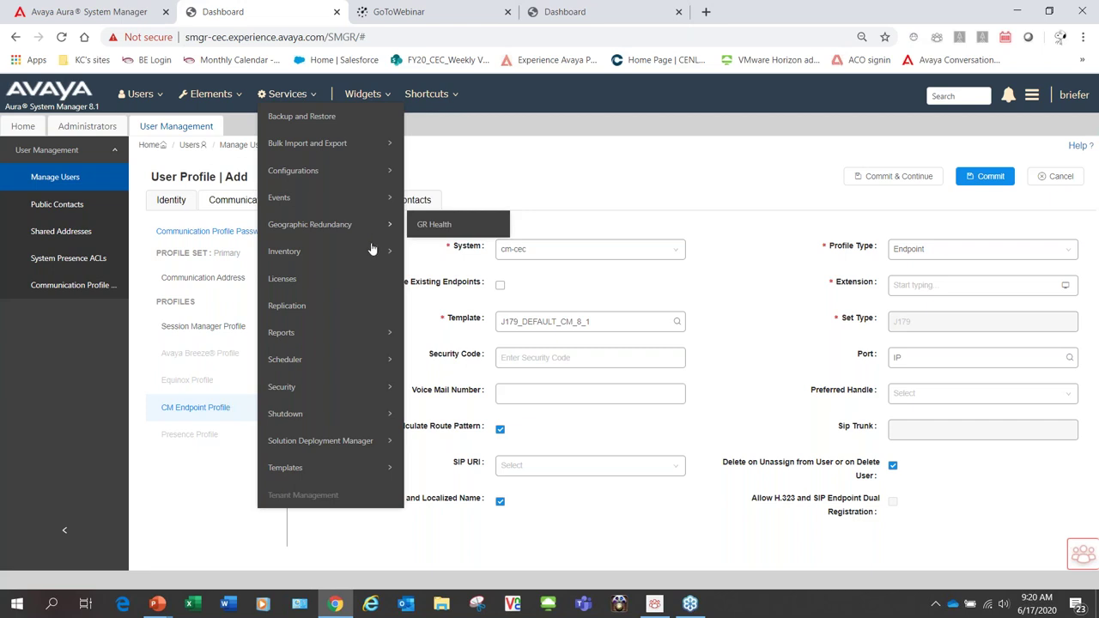
pyautogui.moveTo(371, 260)
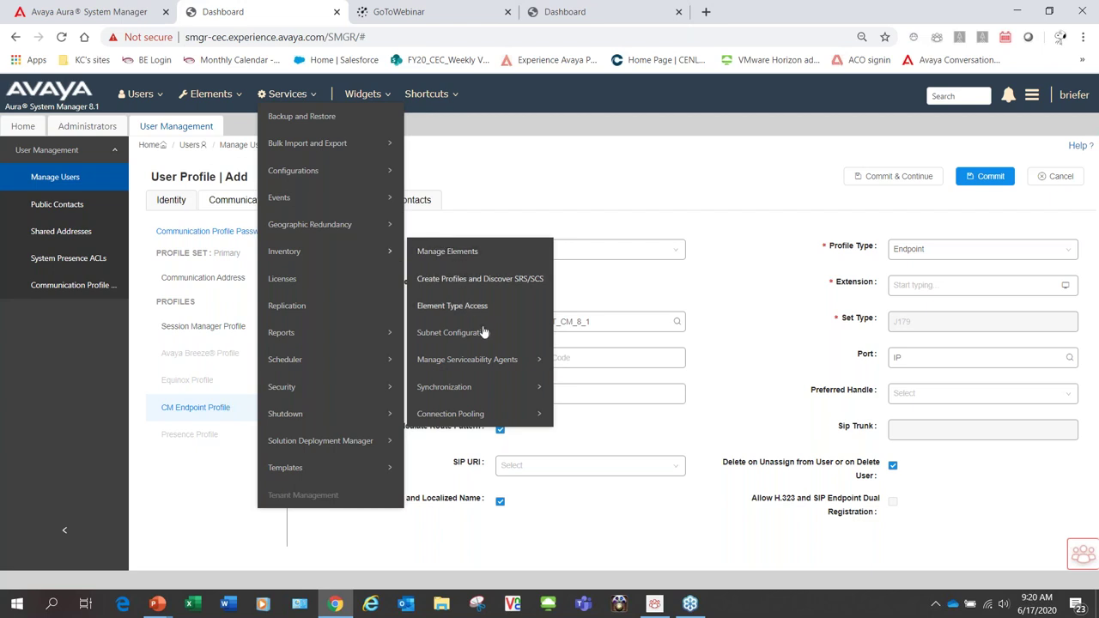
# - Review Inventory's Manage Serviceability Agents and Synchronization entries, moving toward Shutdown
pyautogui.moveTo(502, 361)
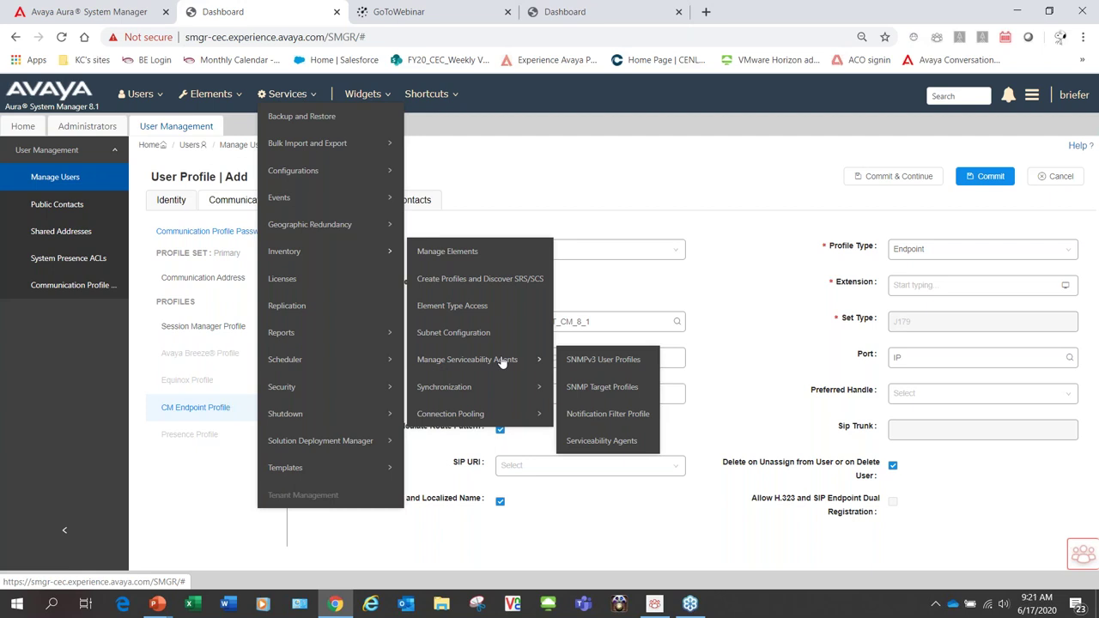
pyautogui.moveTo(504, 389)
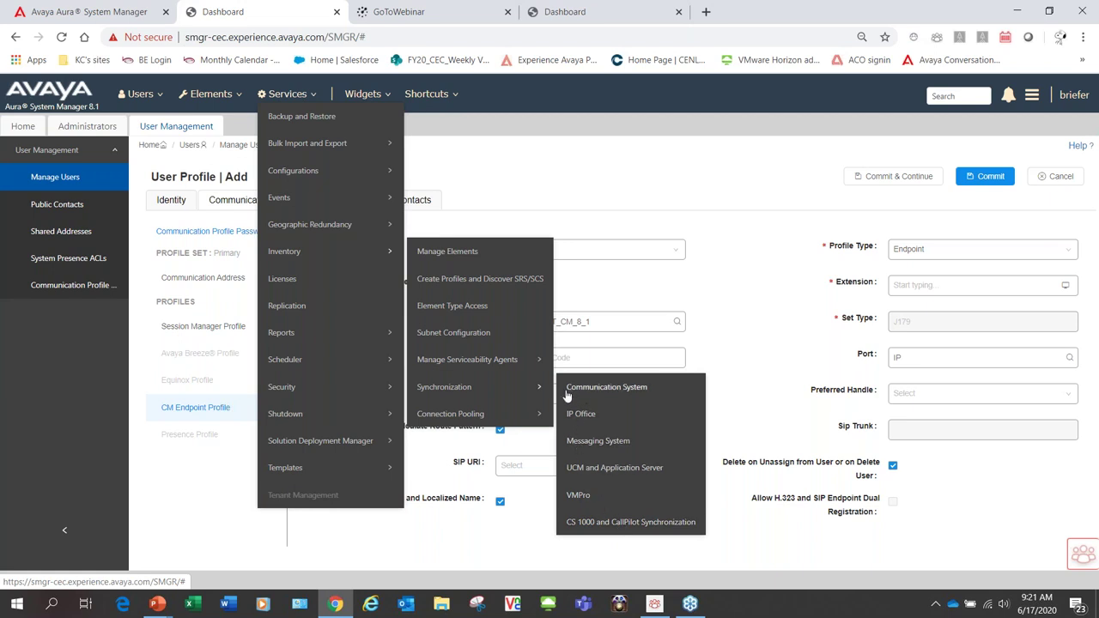
# - Tour the Reports, Scheduler and Security (Certificates, Configuration) service menus
pyautogui.moveTo(326, 414)
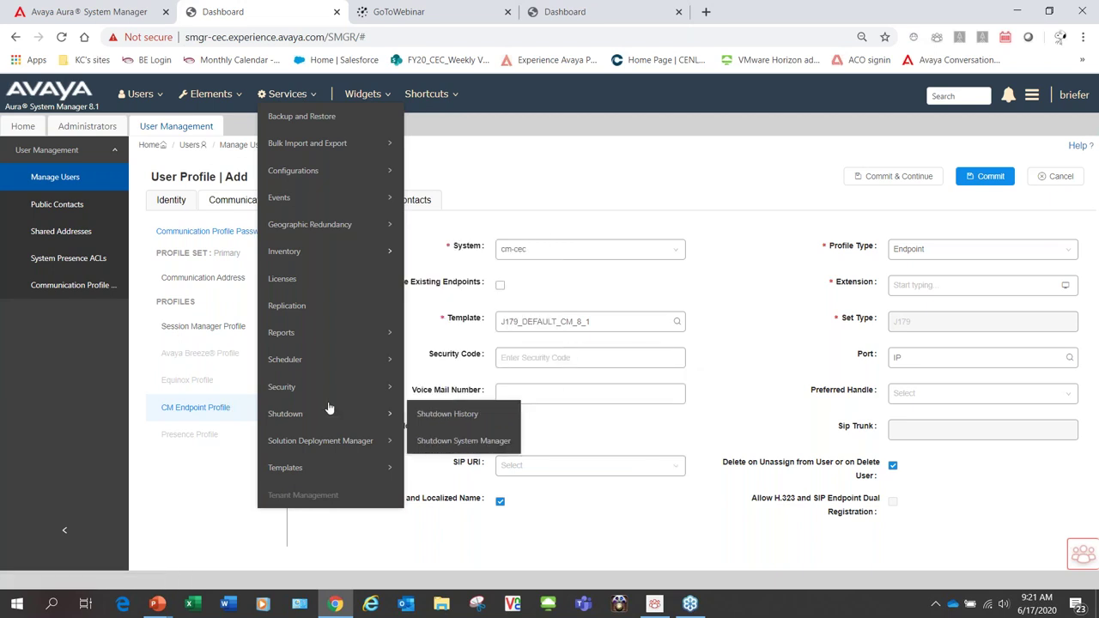
pyautogui.moveTo(335, 396)
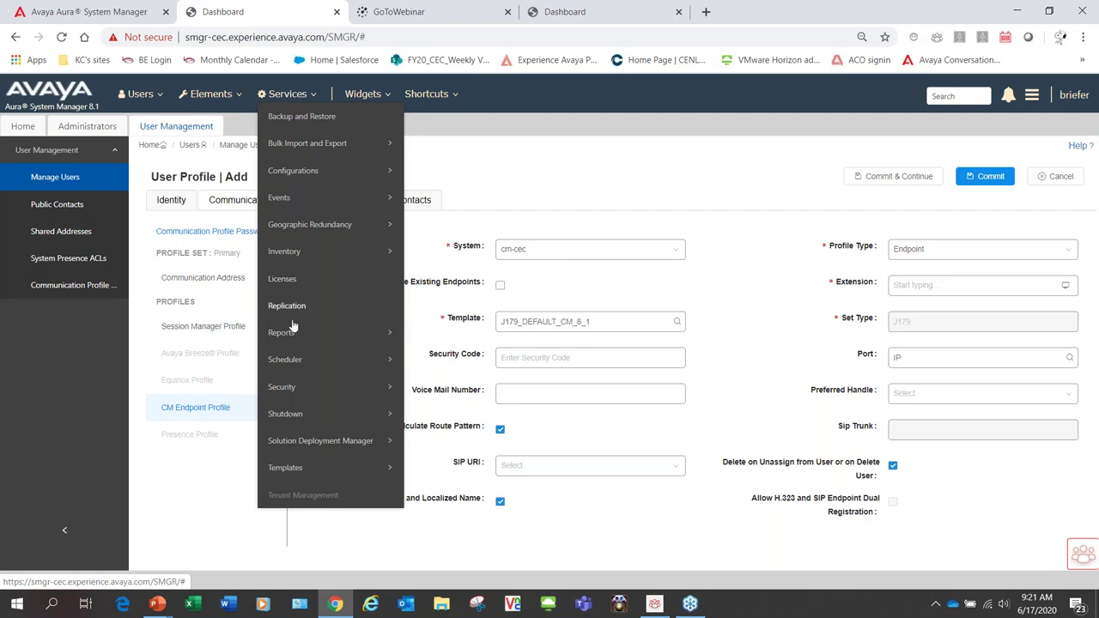
pyautogui.moveTo(293, 340)
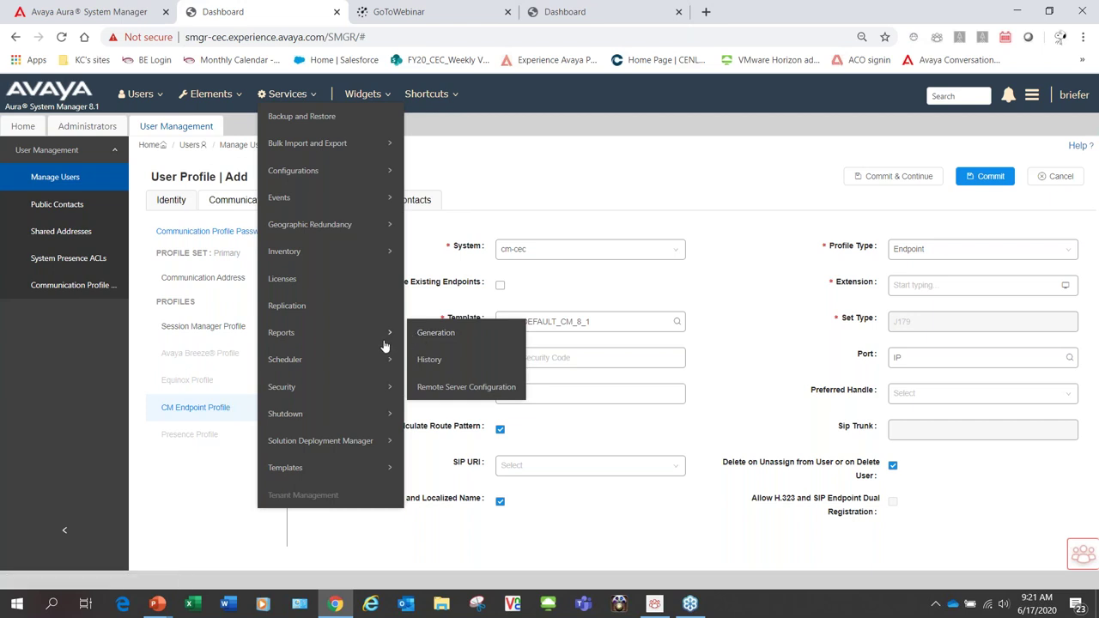
pyautogui.moveTo(380, 359)
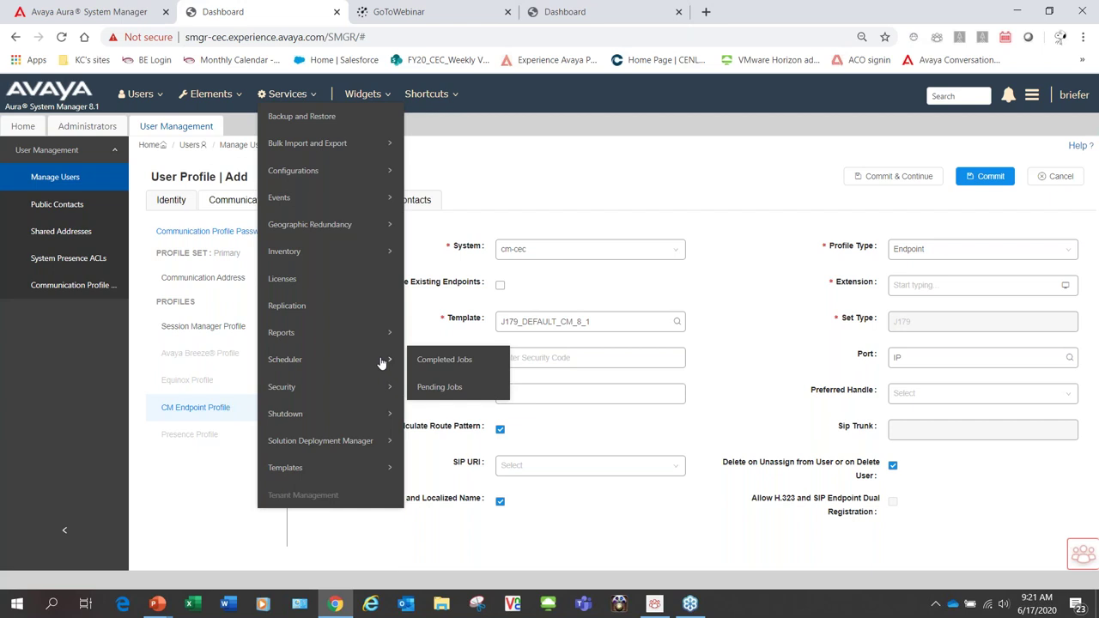
pyautogui.moveTo(380, 388)
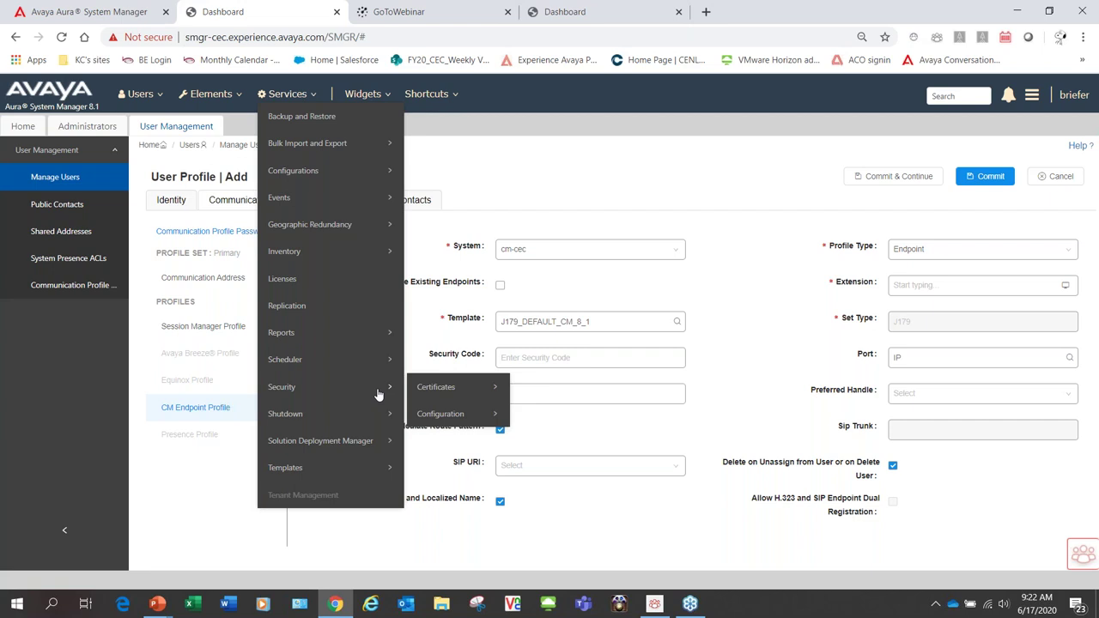
pyautogui.moveTo(421, 388)
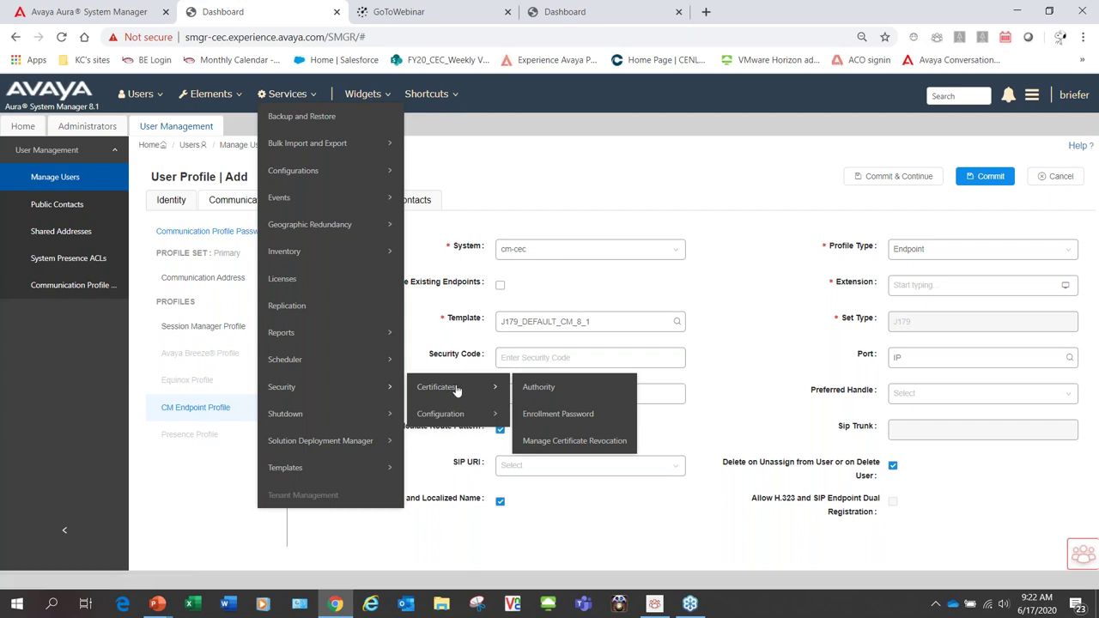
pyautogui.moveTo(465, 421)
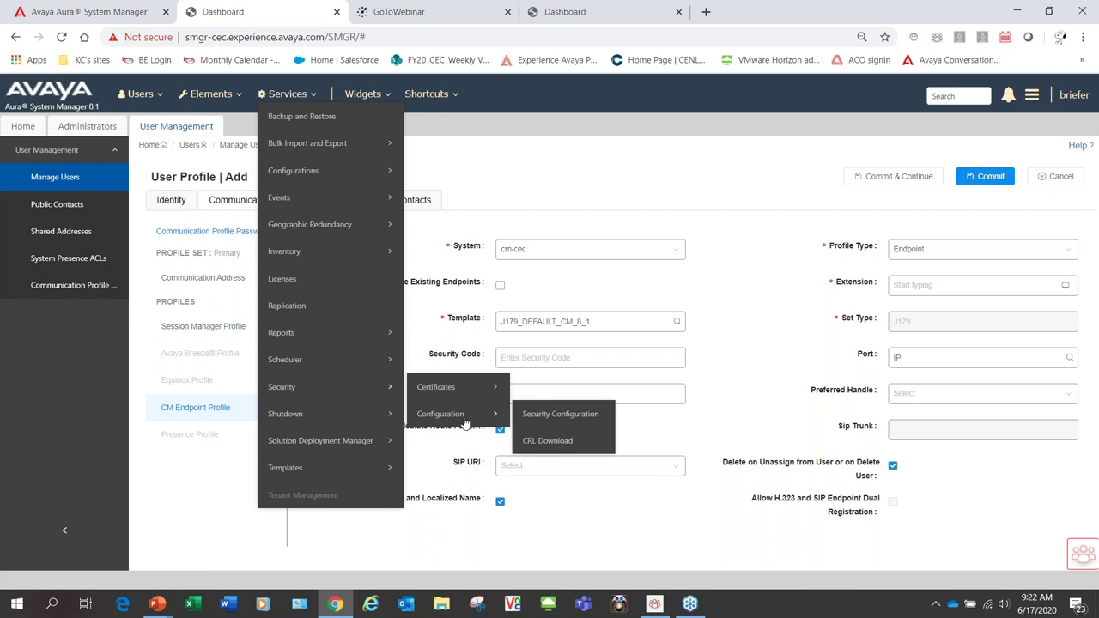
# - Browse the Shutdown and Solution Deployment Manager menus, ending on the Templates list
pyautogui.moveTo(333, 422)
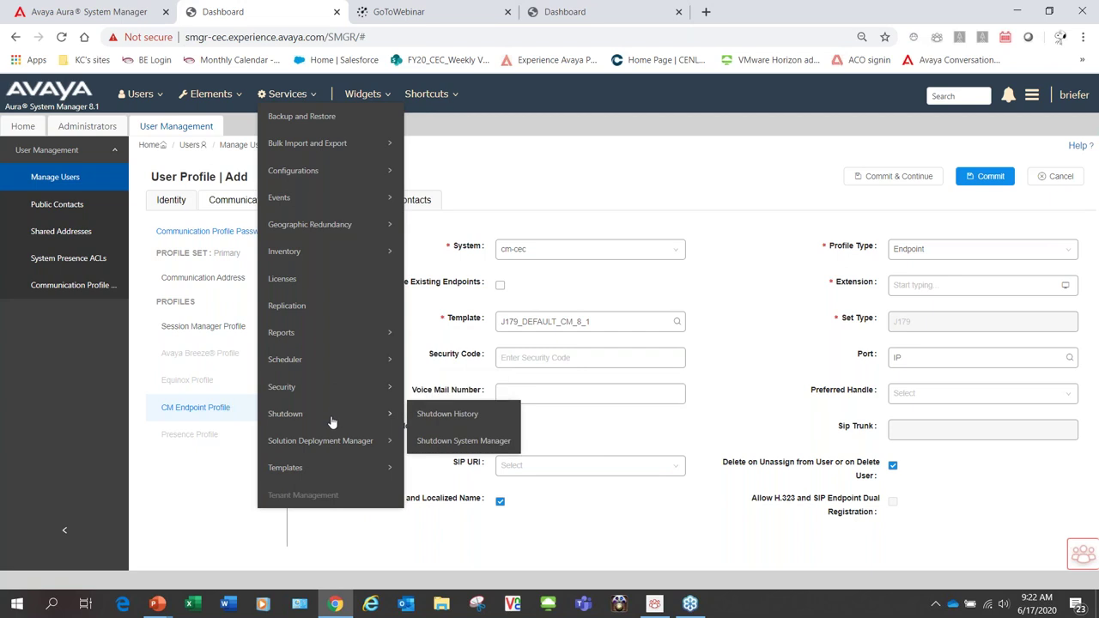
pyautogui.moveTo(335, 443)
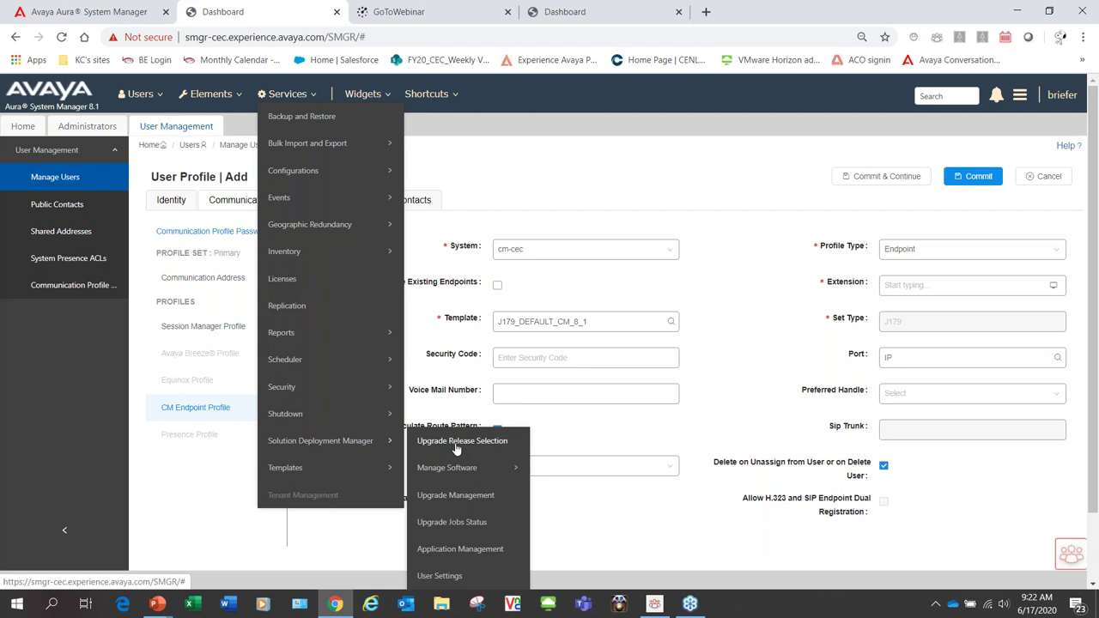
pyautogui.moveTo(464, 468)
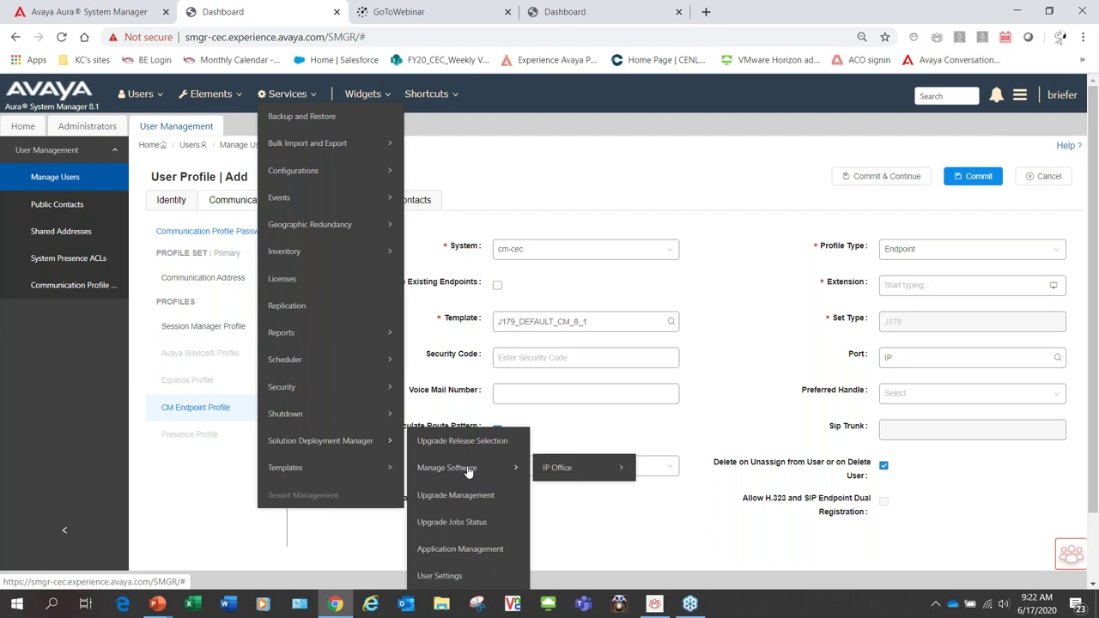
pyautogui.moveTo(538, 472)
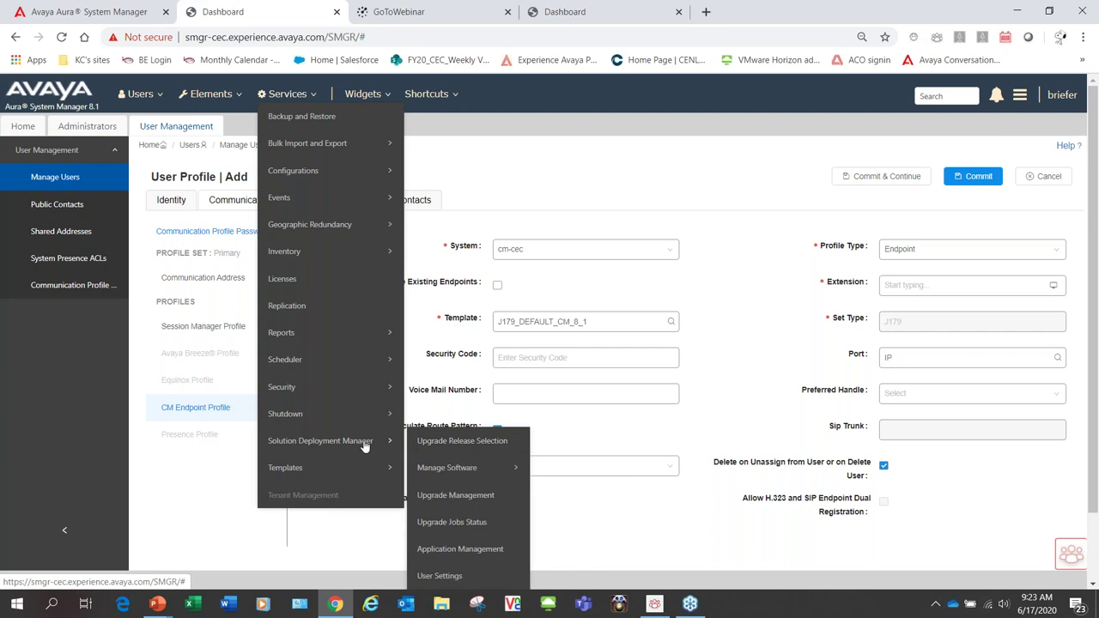
pyautogui.moveTo(361, 478)
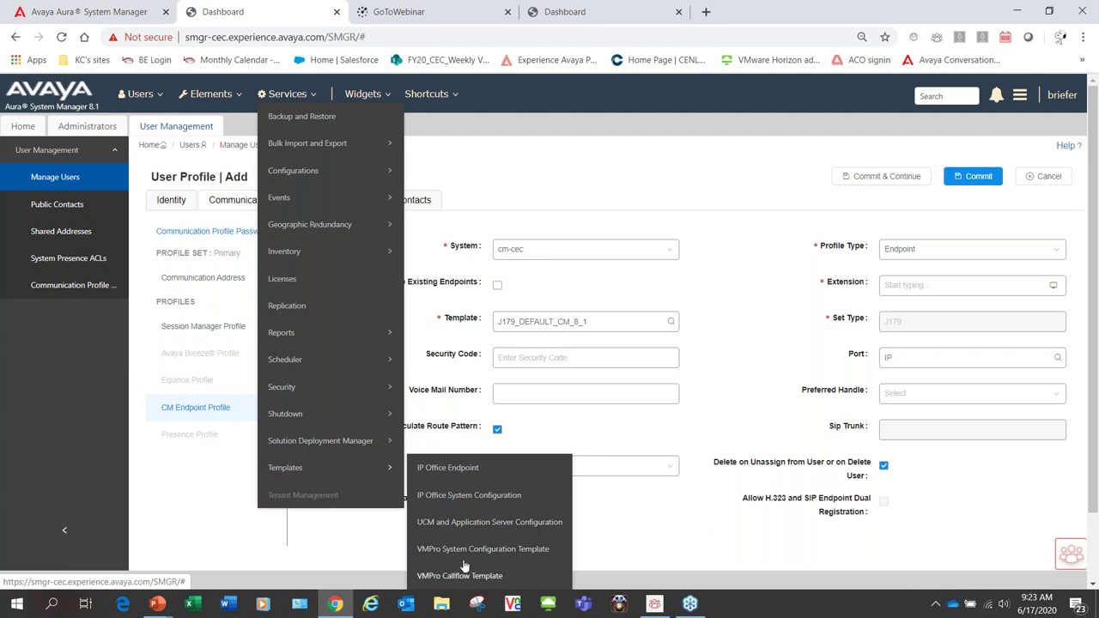
# - Open the CM Endpoint templates under UCM and Application Server Configuration, then follow the expired-session login link
pyautogui.click(472, 526)
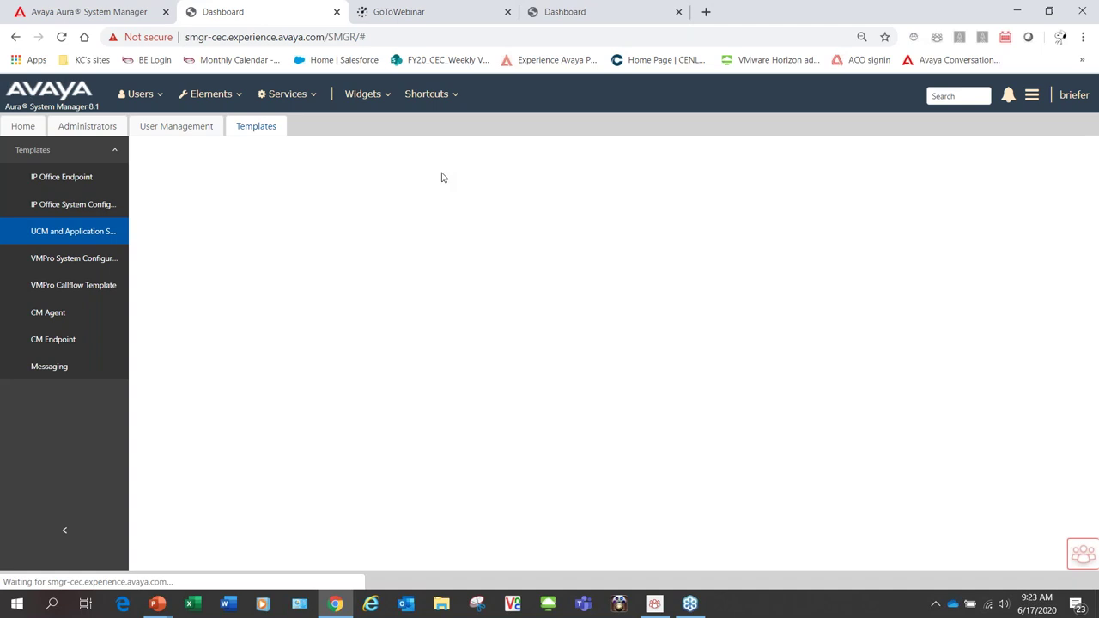
pyautogui.click(63, 343)
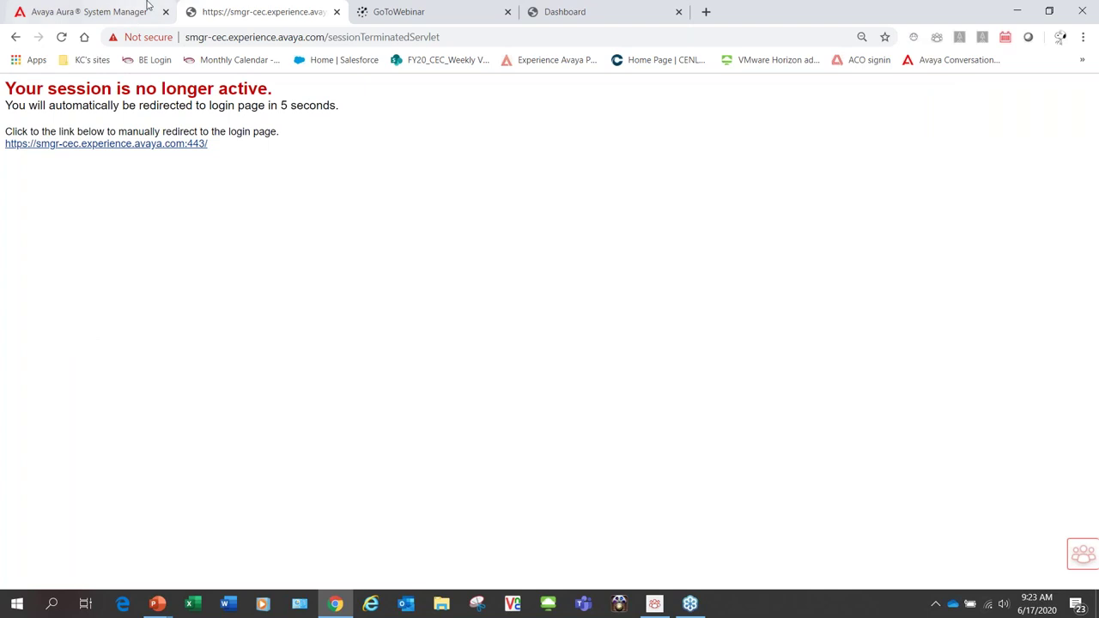
pyautogui.click(148, 145)
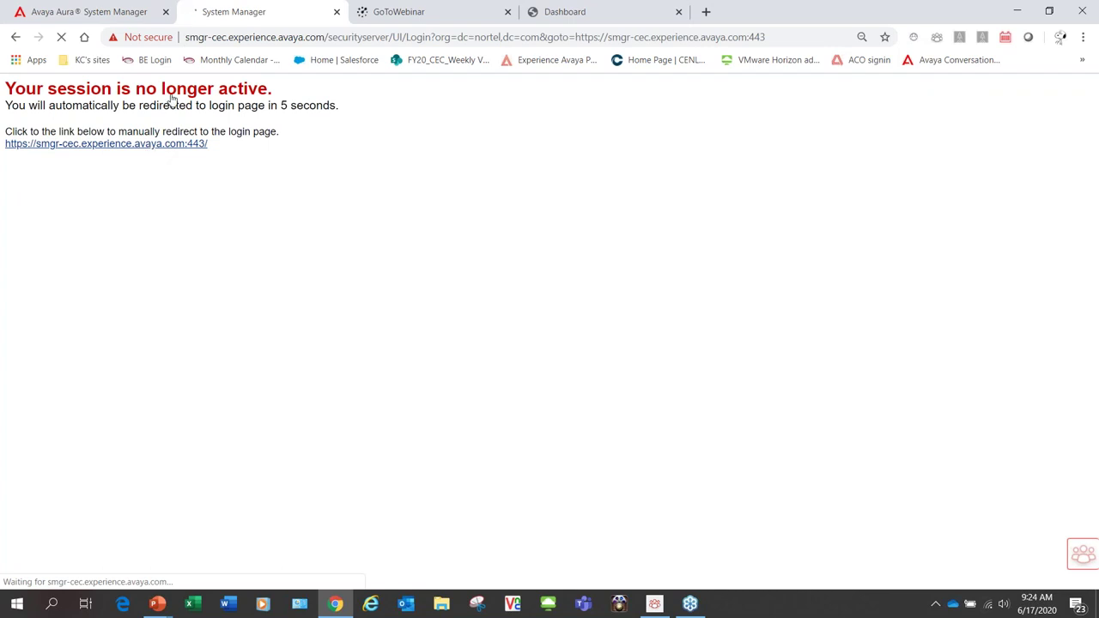
# - Sign in with the user ID and password, then switch to the signed-in 8.0 Dashboard tab
pyautogui.click(749, 189)
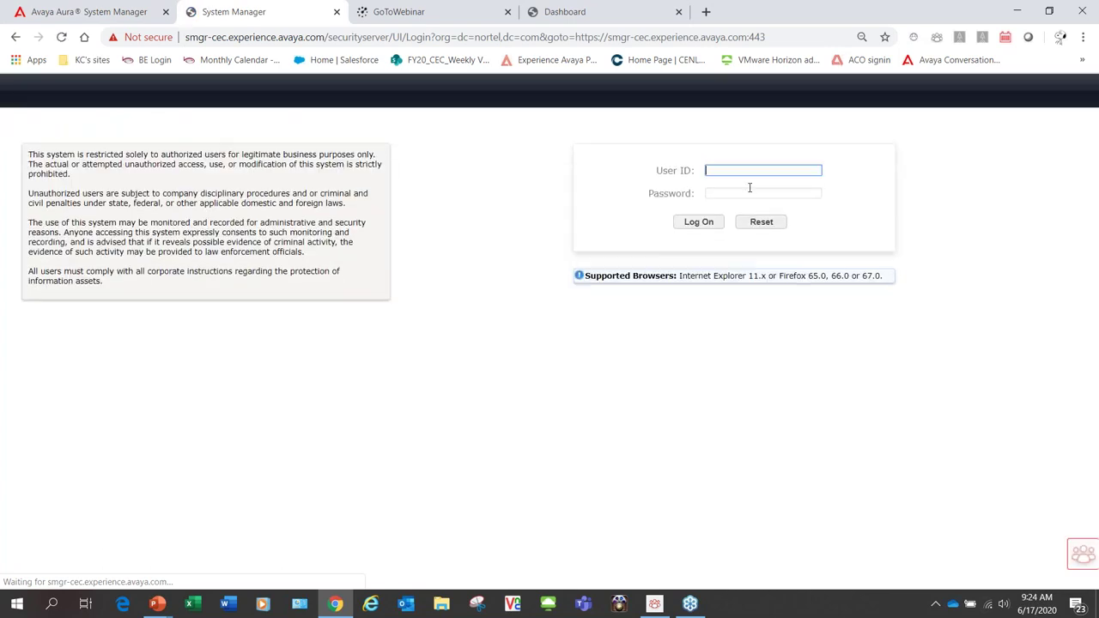
pyautogui.write('briefer')
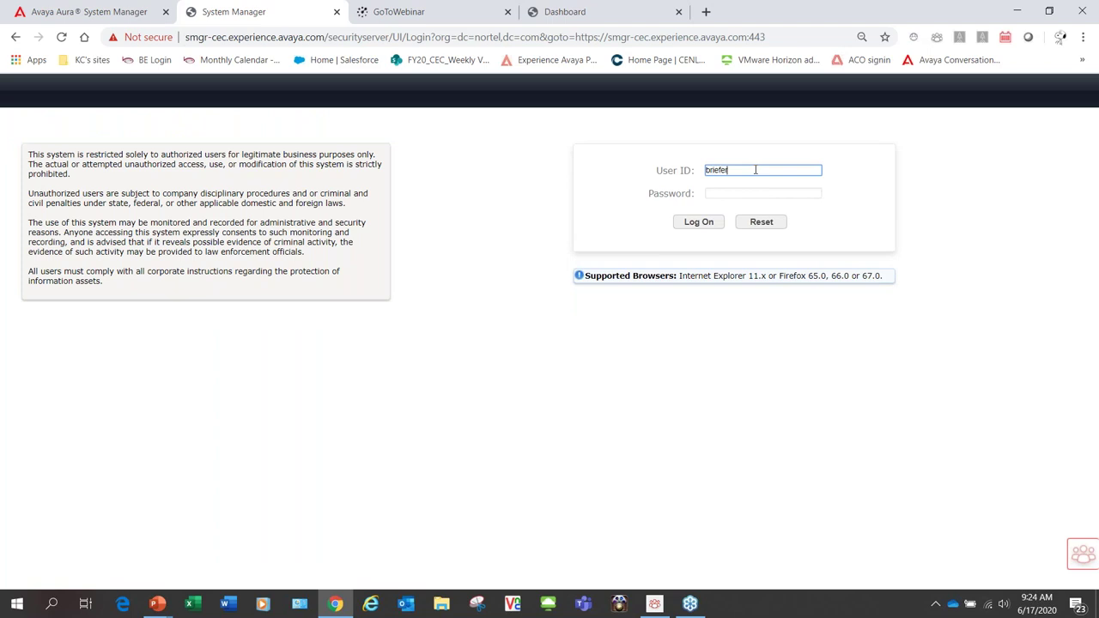
pyautogui.press('Tab')
pyautogui.write('•••••••••')
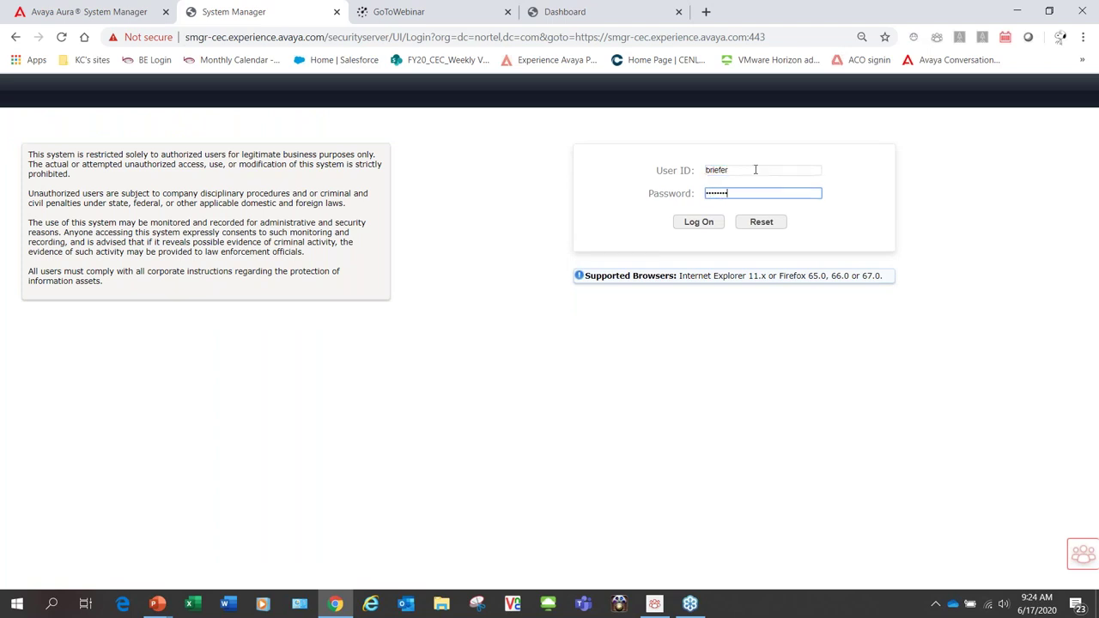
pyautogui.press('Return')
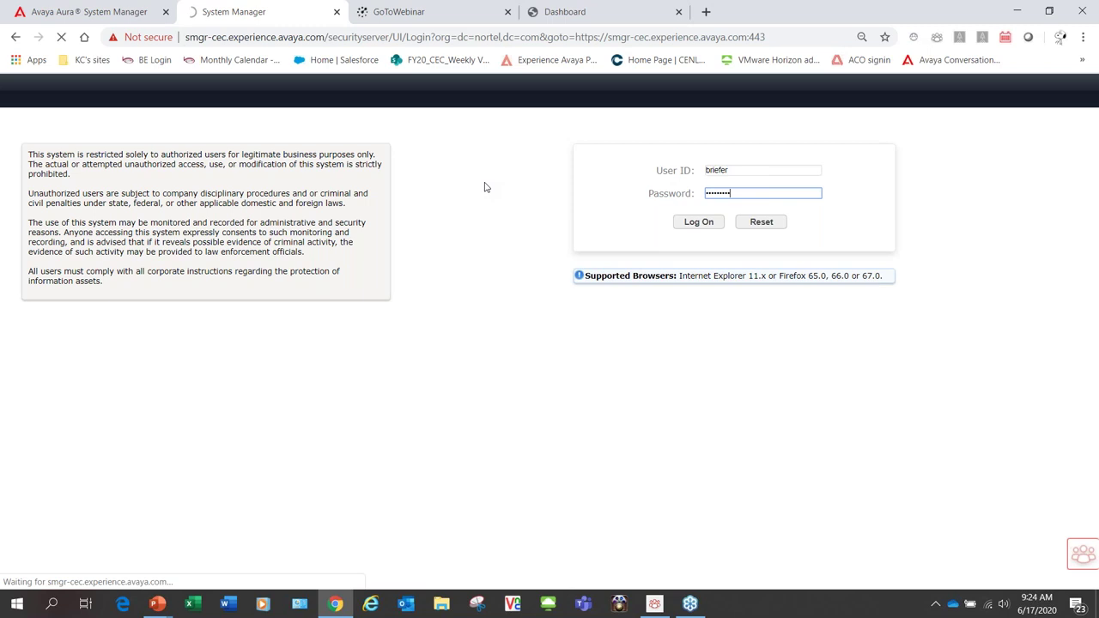
pyautogui.click(615, 10)
# - Open Services > Templates > CM Agent, select CM 8.0, and create a new custom template
pyautogui.click(189, 93)
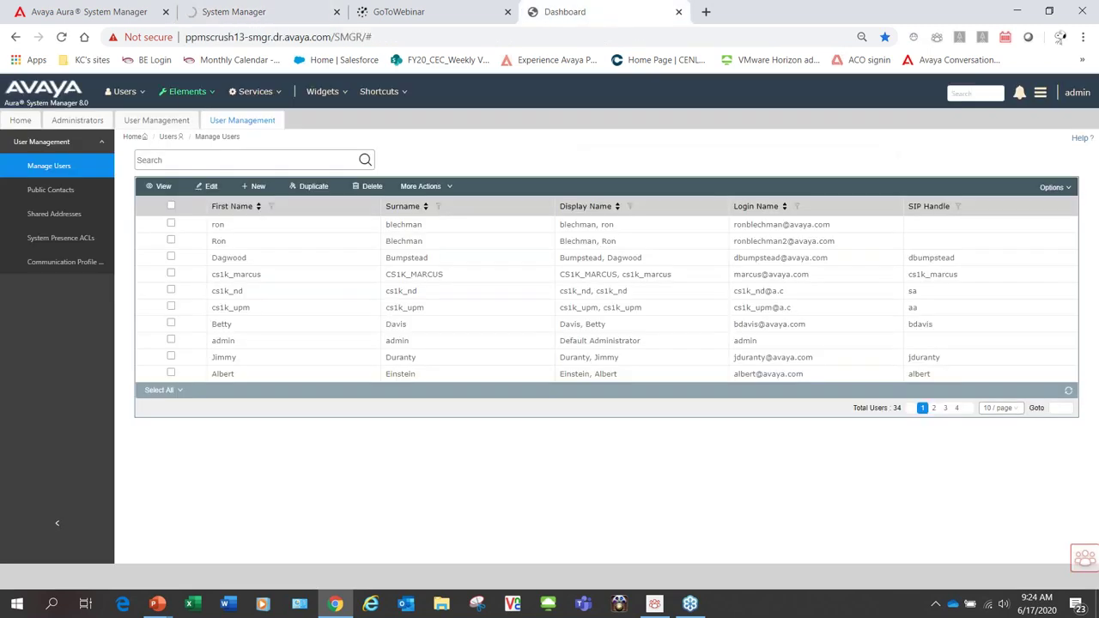
pyautogui.click(250, 93)
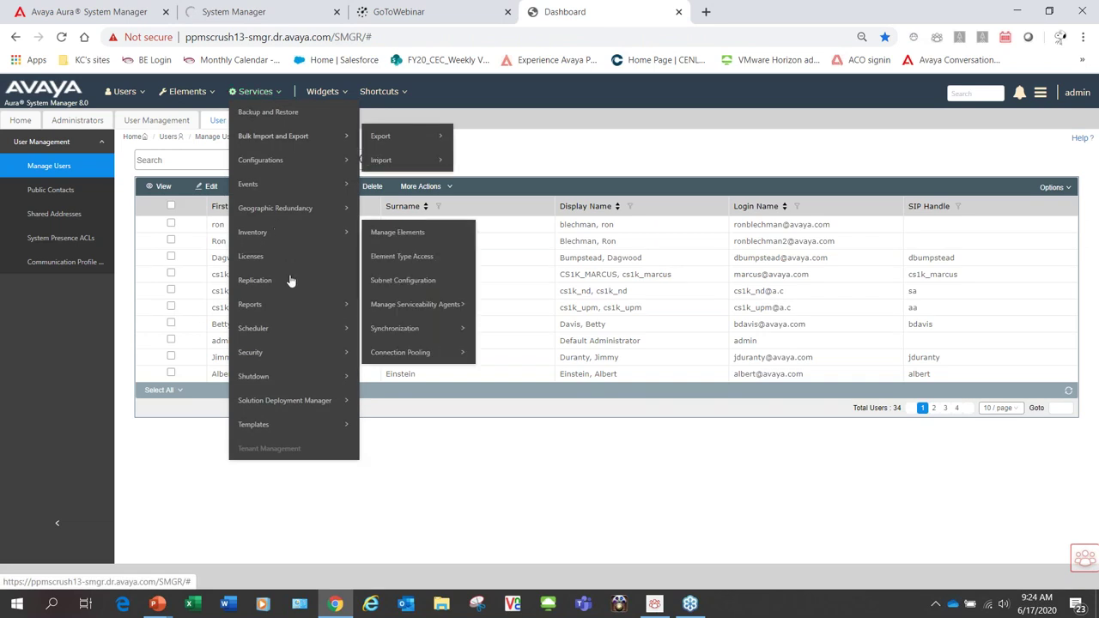
pyautogui.moveTo(334, 429)
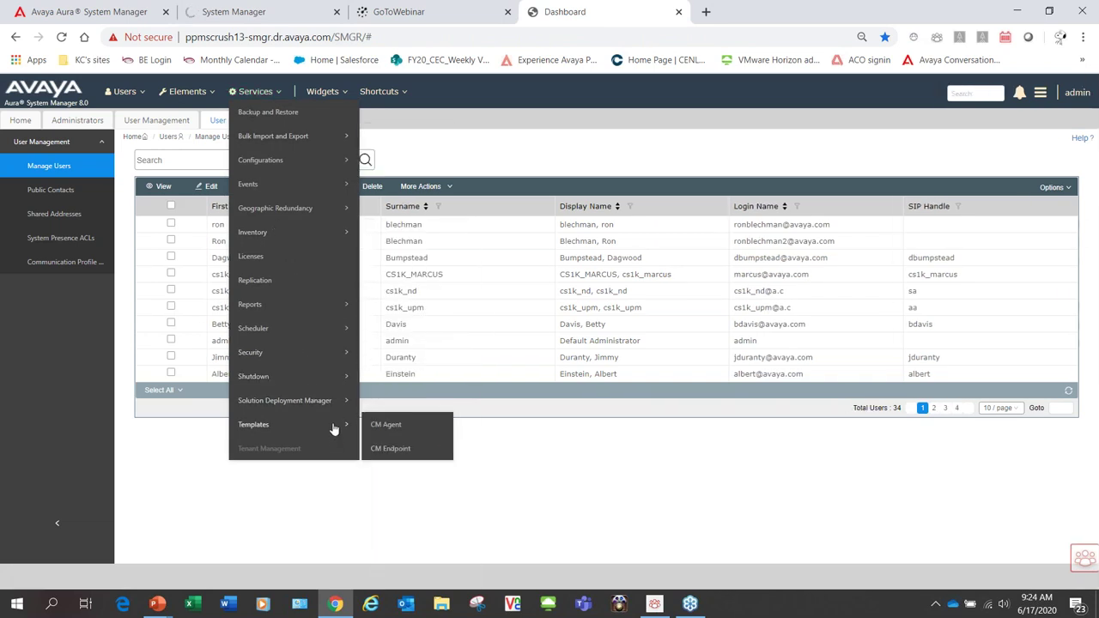
pyautogui.click(398, 433)
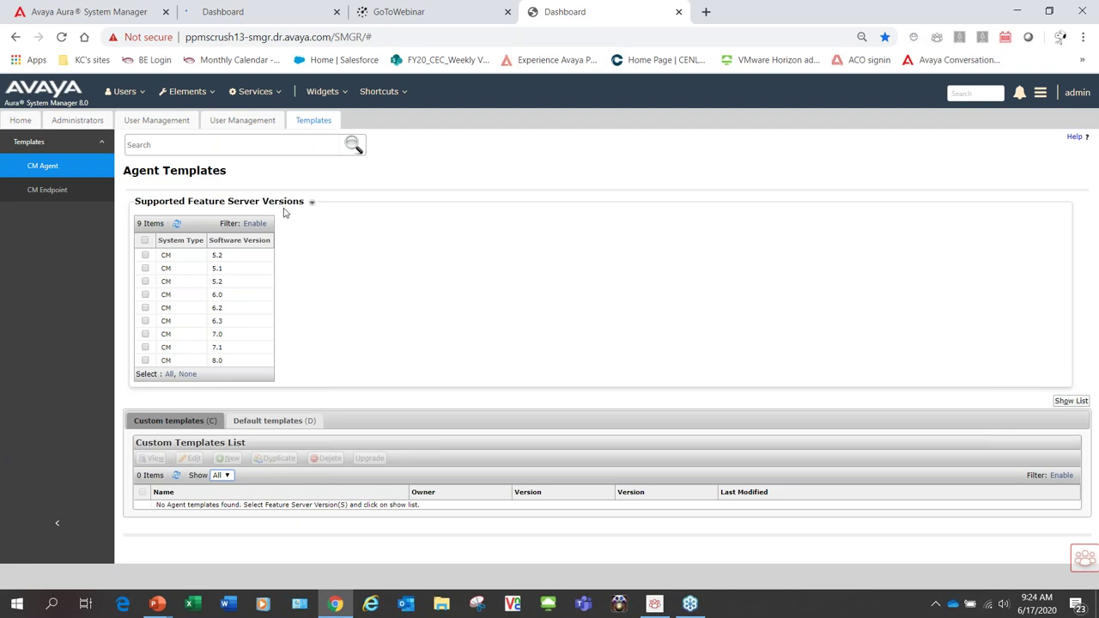
pyautogui.click(145, 360)
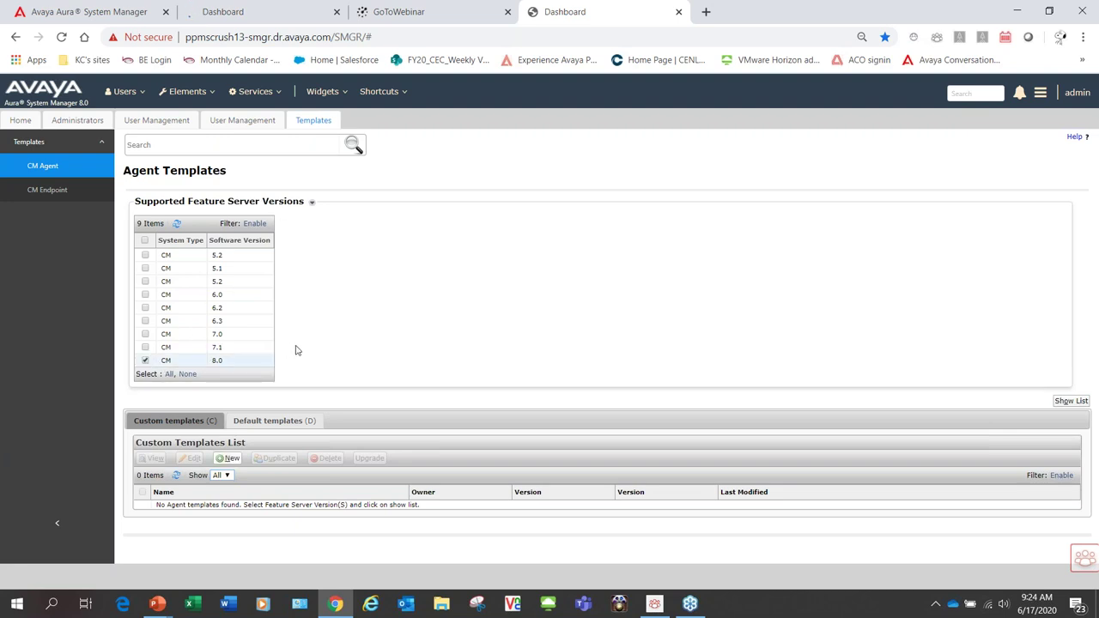
pyautogui.click(229, 461)
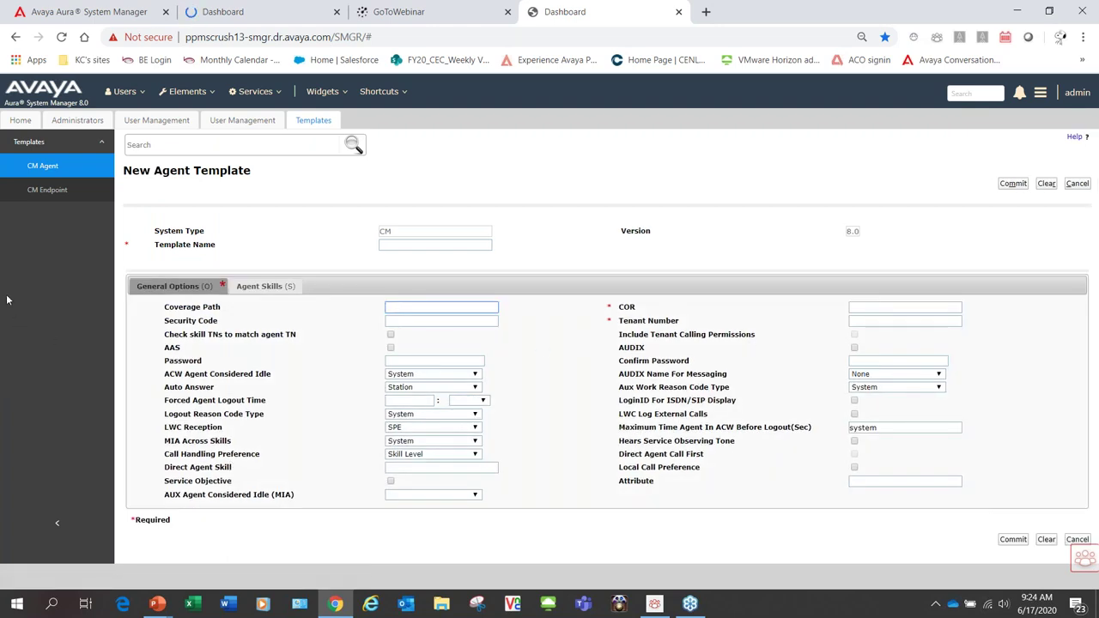
# - Name the agent template IAUG, keep ACW Agent Considered Idle at System, and check Agent Skills
pyautogui.click(404, 245)
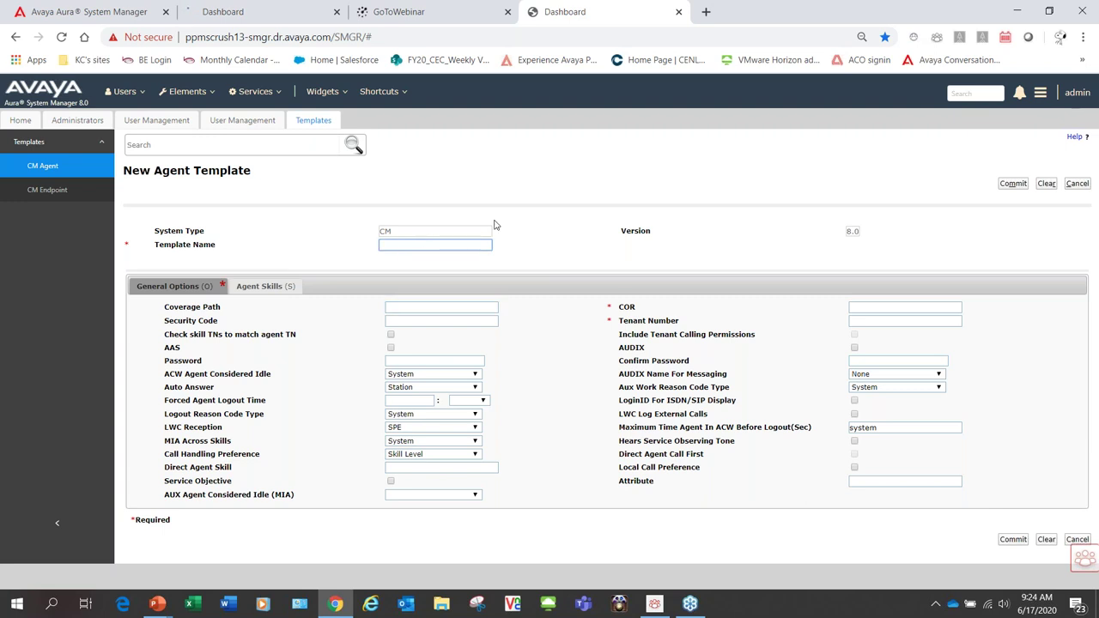
pyautogui.write('IAUG')
pyautogui.click(456, 306)
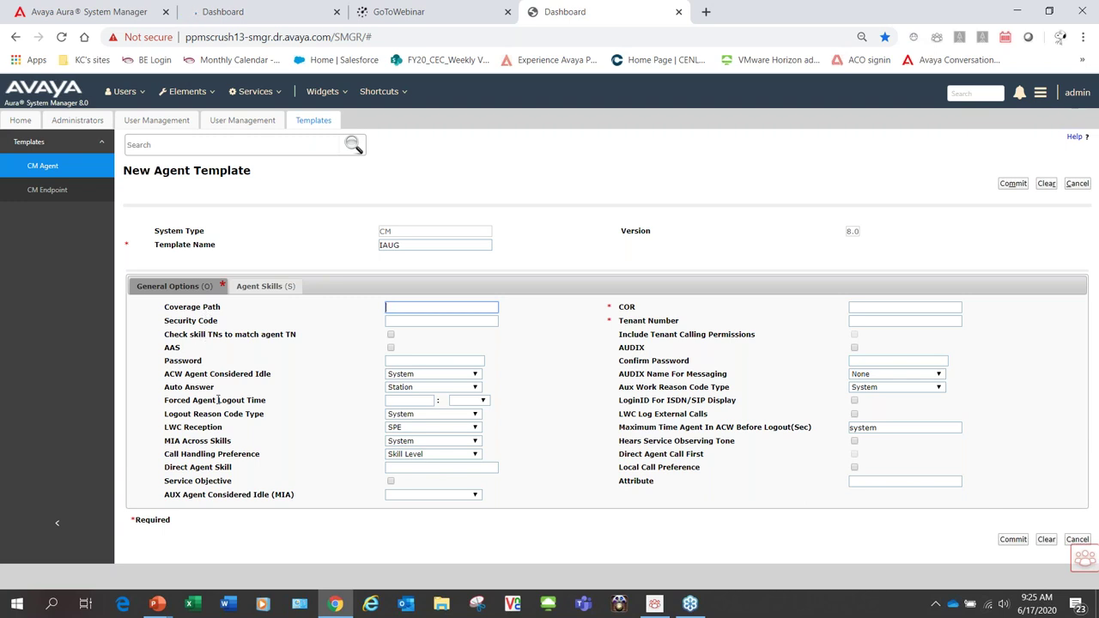
pyautogui.click(476, 379)
pyautogui.click(479, 383)
pyautogui.click(268, 287)
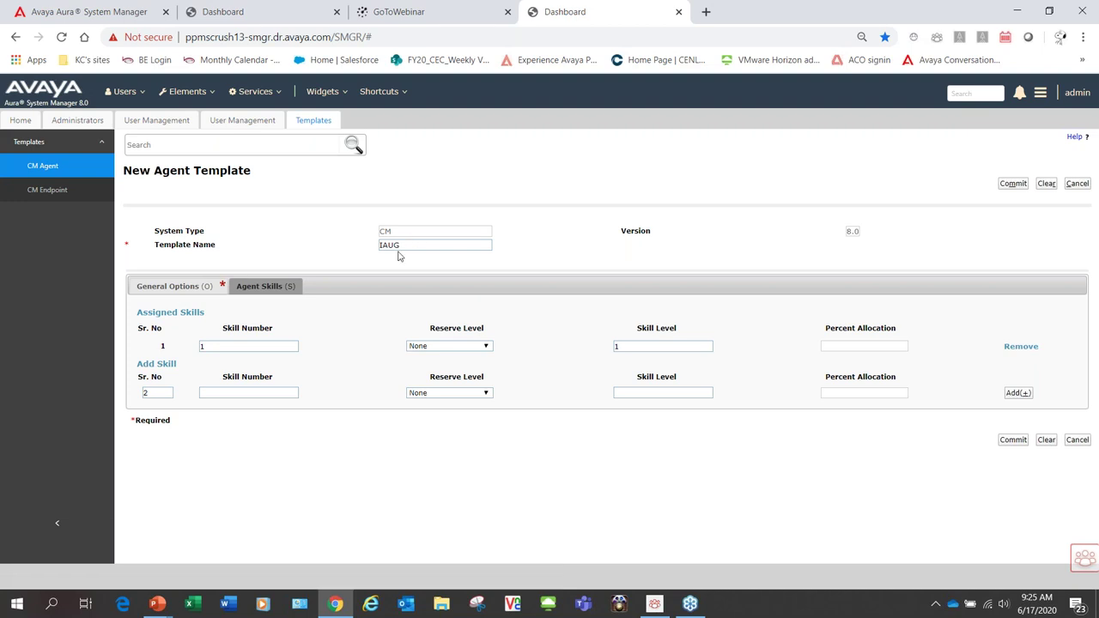
pyautogui.click(180, 290)
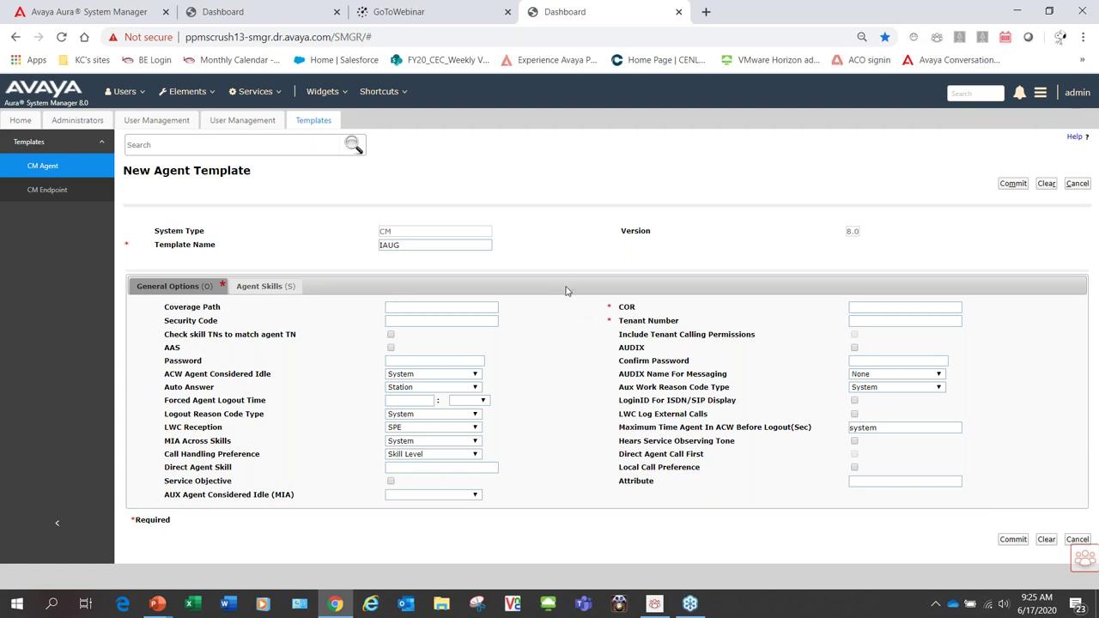
# - Open Services > Templates > CM Endpoint, select CM 8.0, and create a new template
pyautogui.click(322, 94)
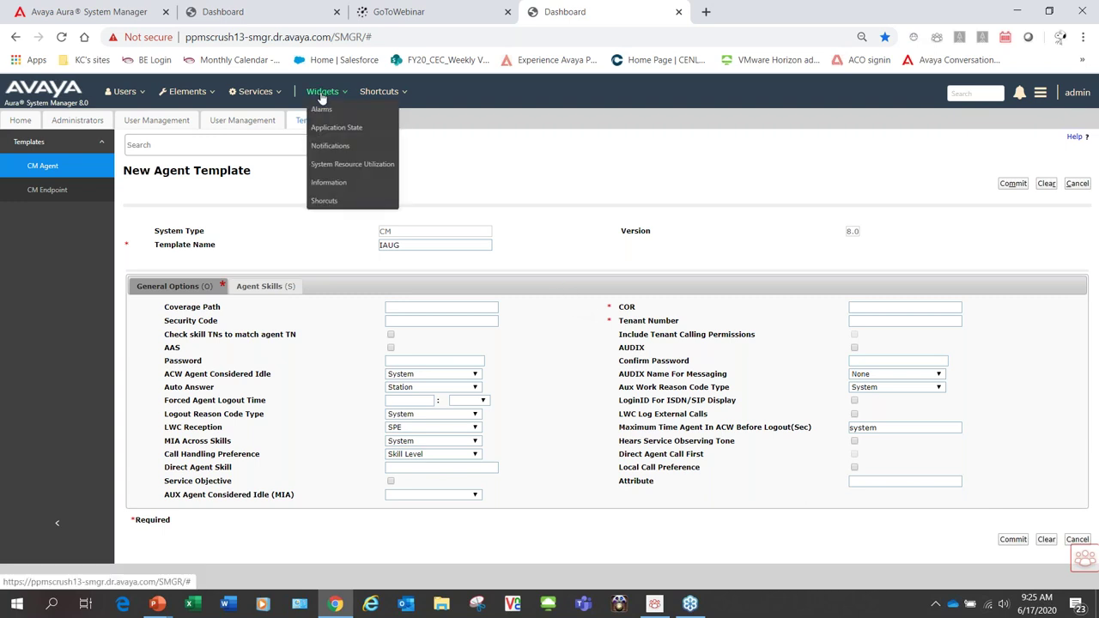
pyautogui.click(257, 94)
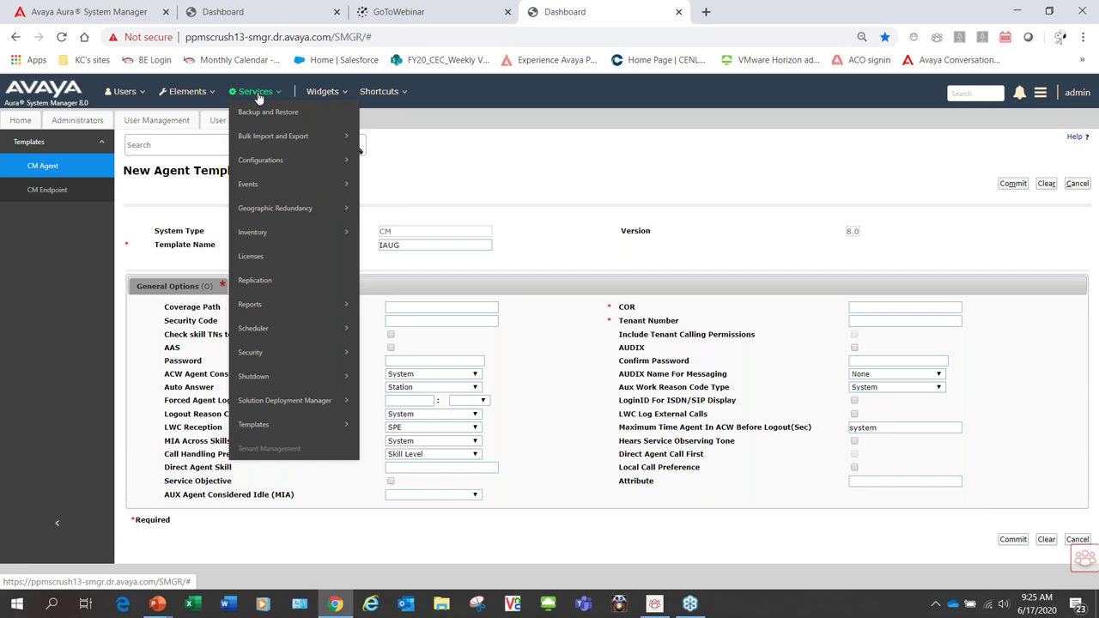
pyautogui.moveTo(344, 425)
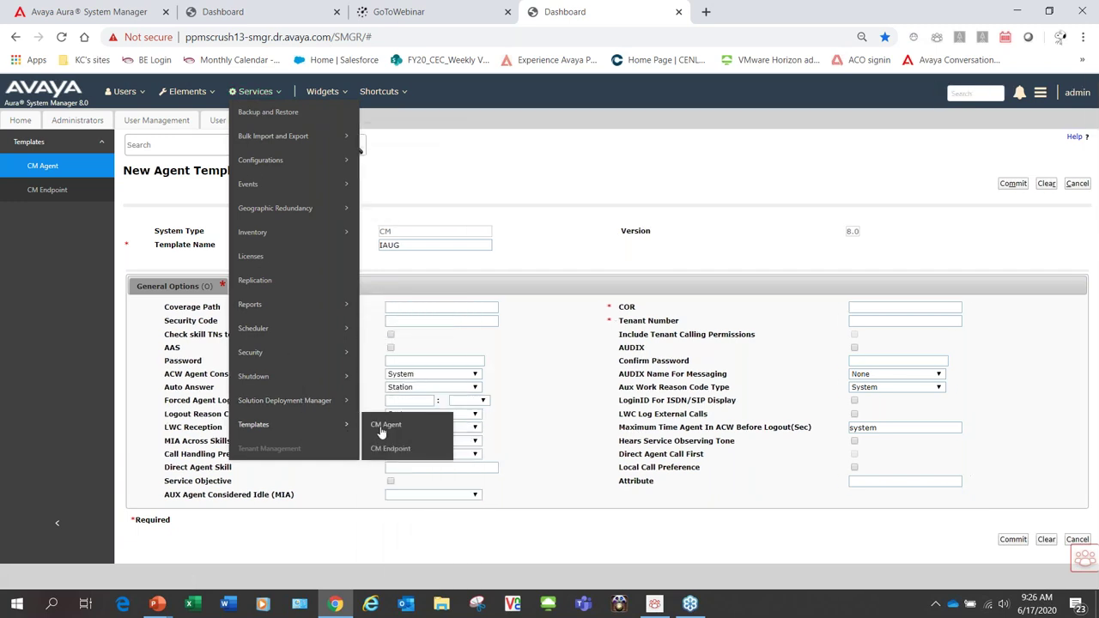
pyautogui.click(390, 448)
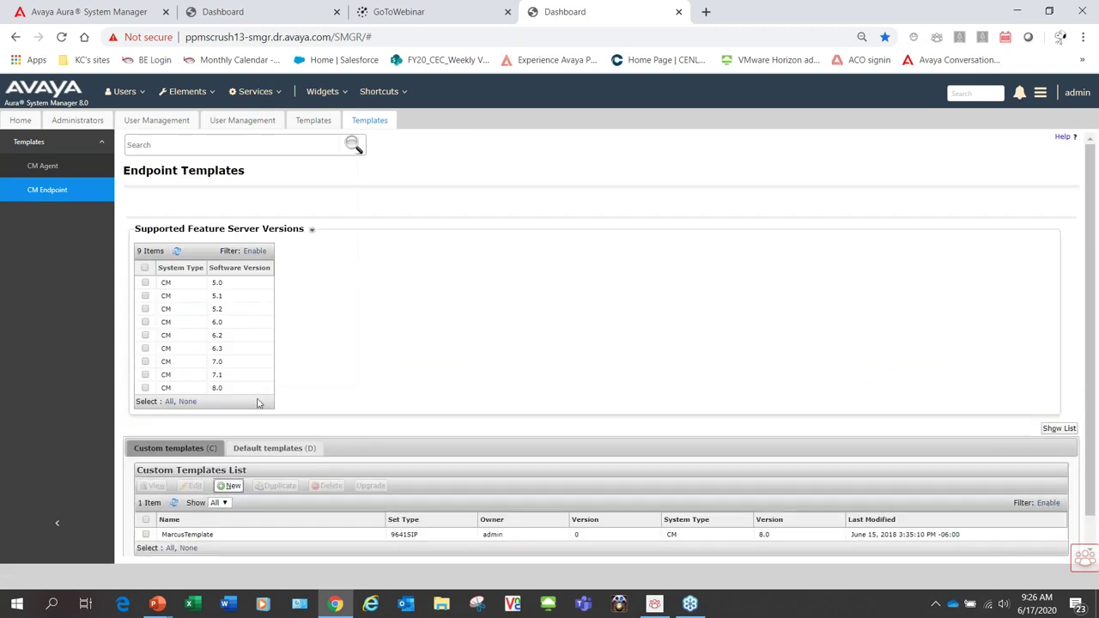
pyautogui.click(146, 388)
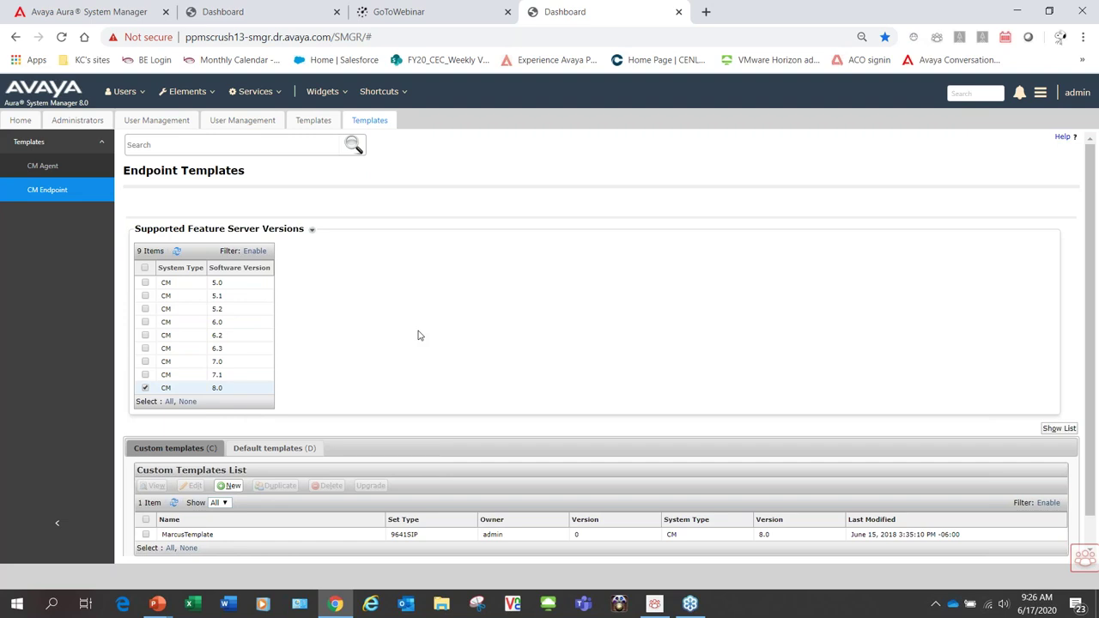
pyautogui.scroll(-1, 419, 336)
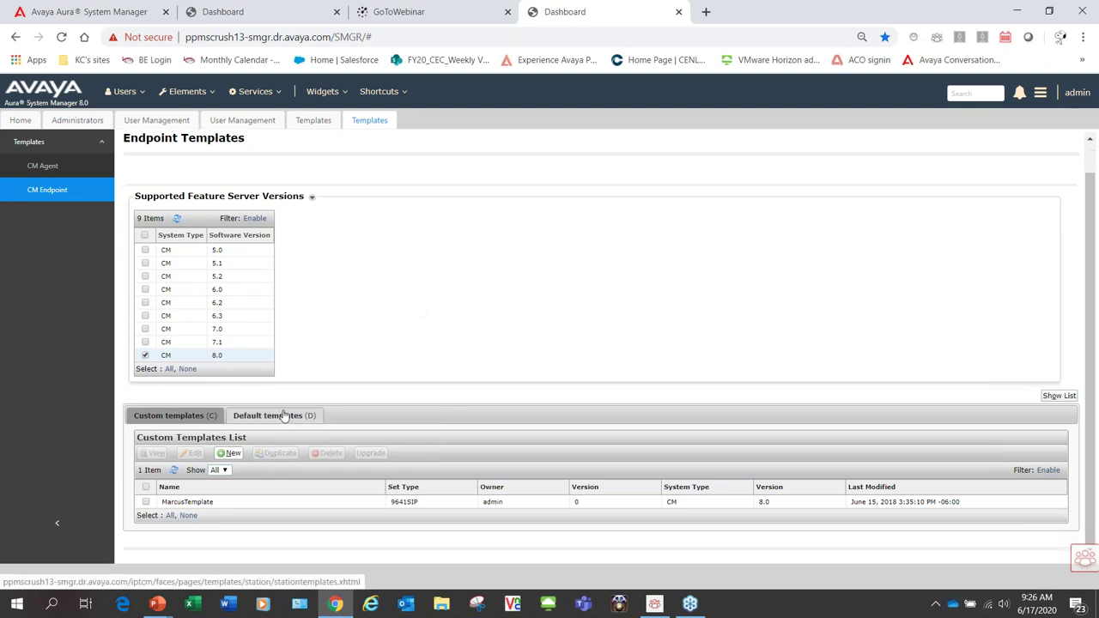
pyautogui.click(230, 455)
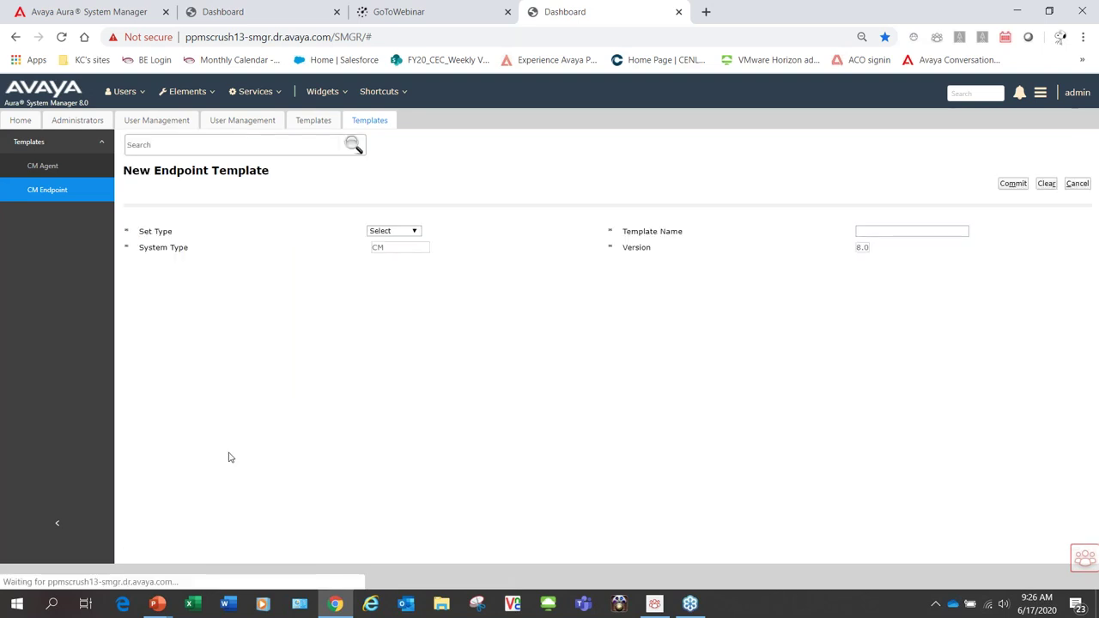
# - Set the endpoint template's Set Type to J179 and name it IAUG, then view Feature Options
pyautogui.click(417, 234)
pyautogui.scroll(-2, 397, 307)
pyautogui.scroll(-4, 398, 307)
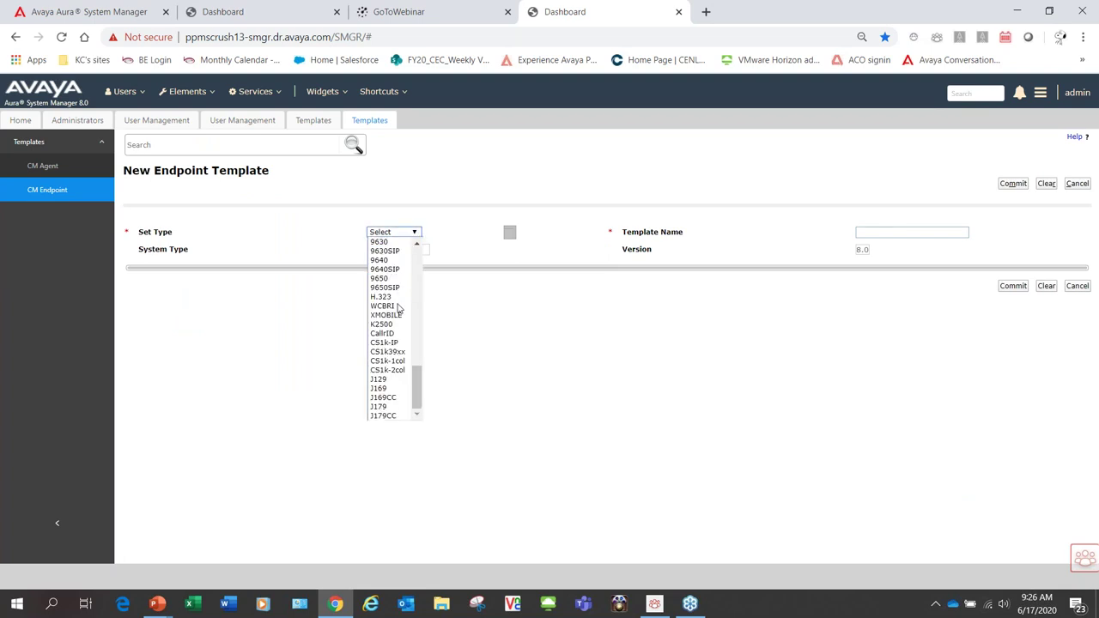
pyautogui.click(397, 407)
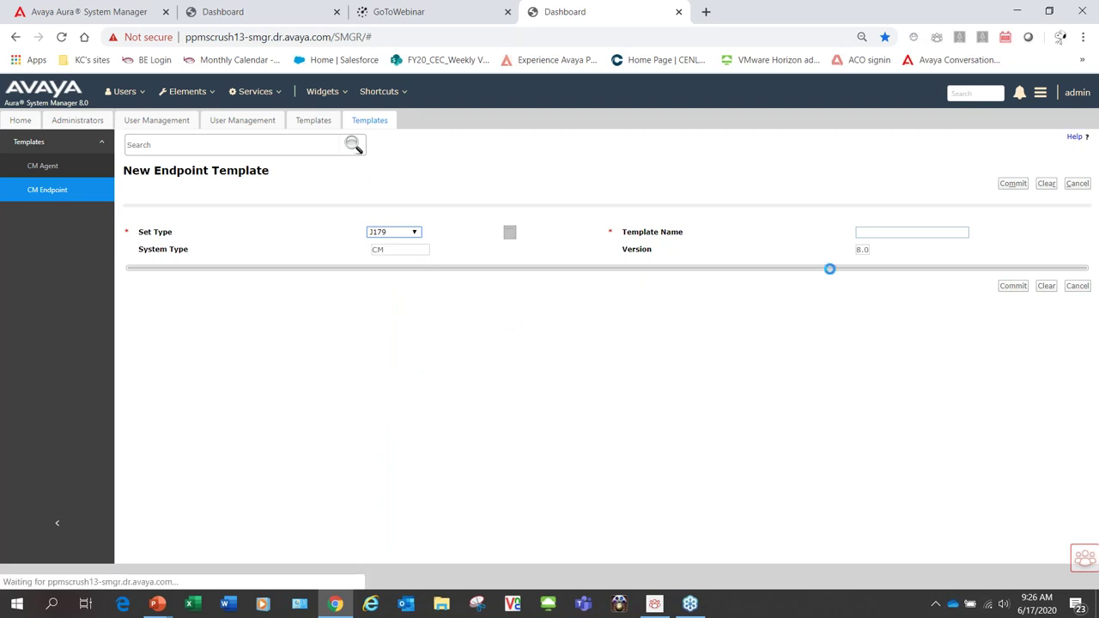
pyautogui.click(903, 232)
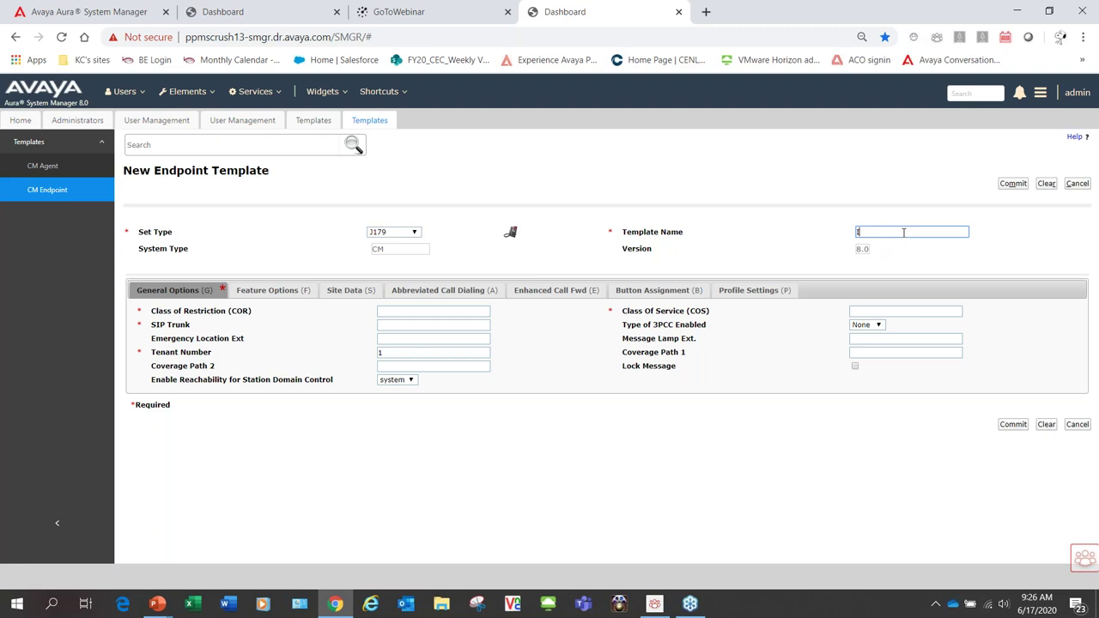
pyautogui.write('IAUG')
pyautogui.doubleClick(903, 232)
pyautogui.click(273, 292)
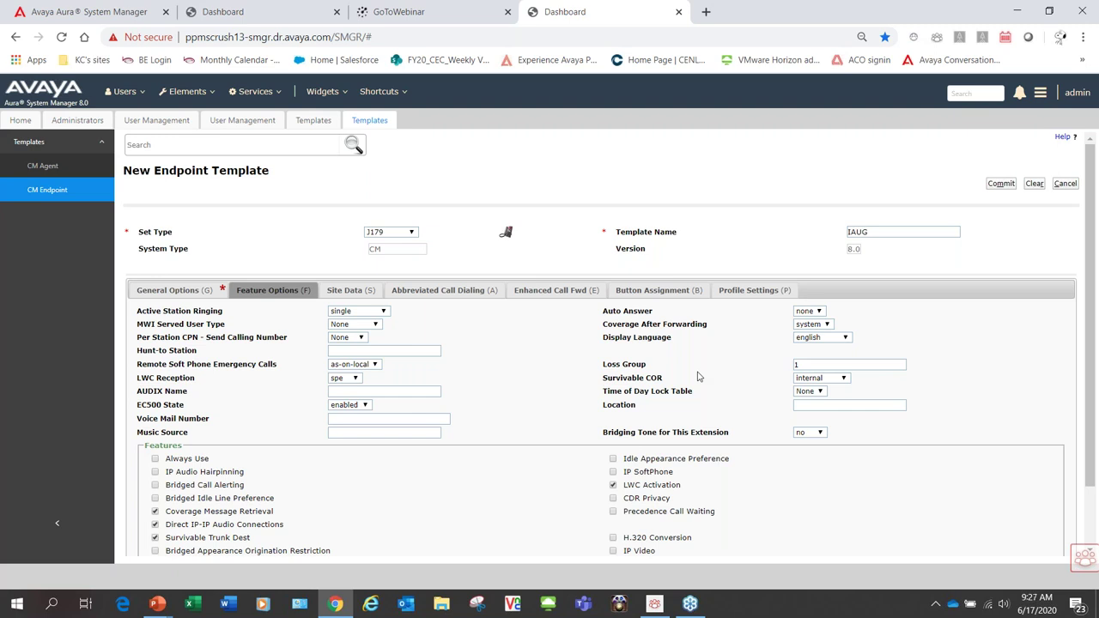
pyautogui.scroll(-2, 698, 376)
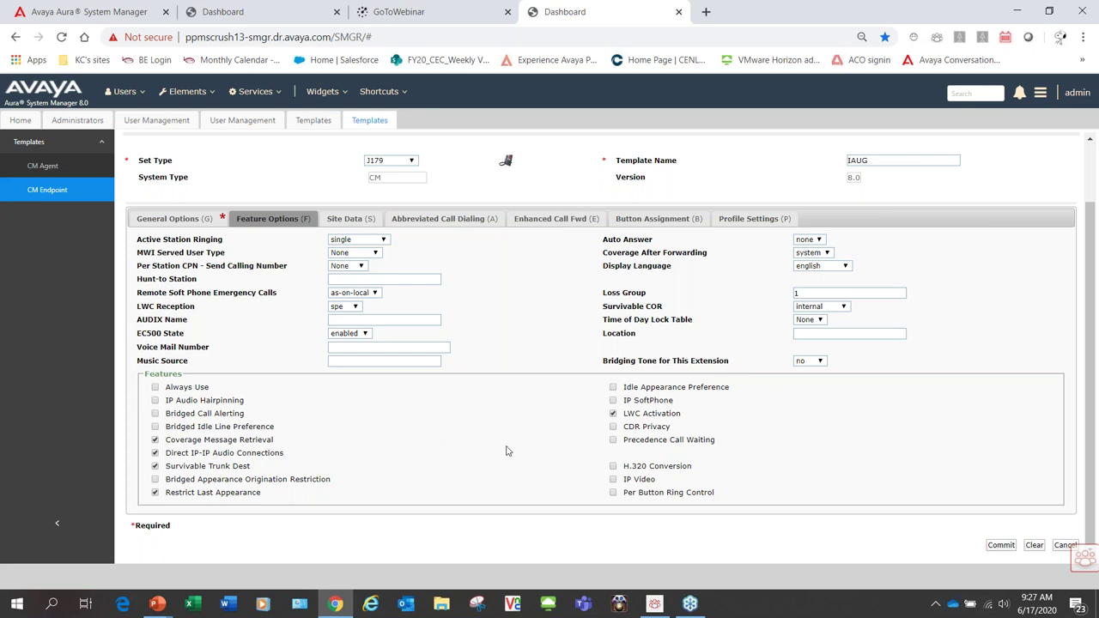
# - Page through the Site Data, Abbreviated Call Dialing and Enhanced Call Forwarding tabs to reach Button Assignment
pyautogui.click(350, 219)
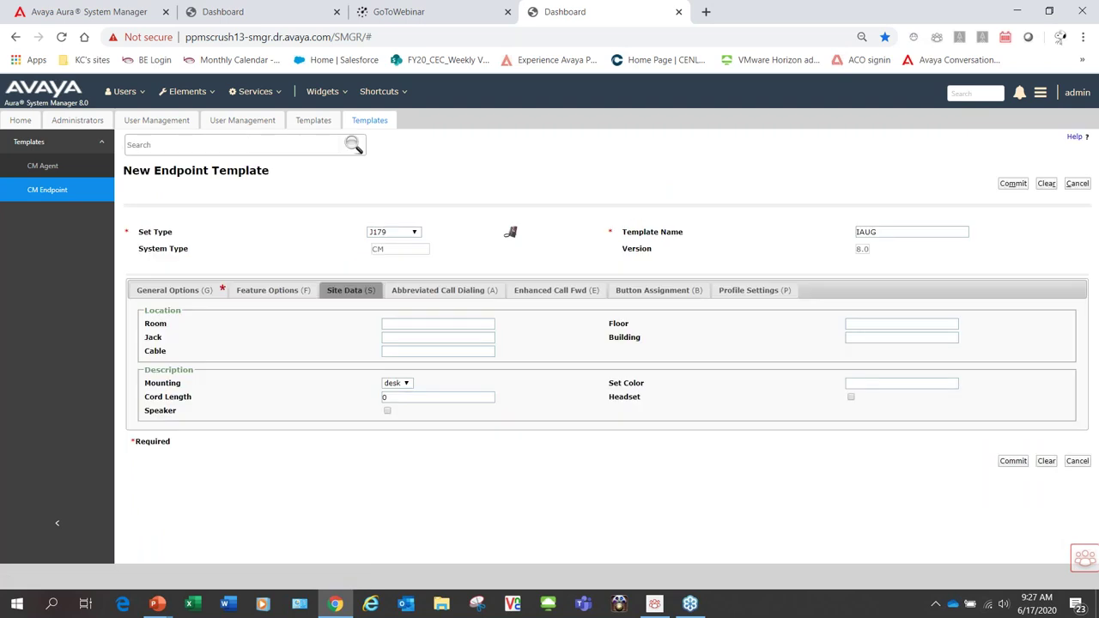
pyautogui.click(445, 290)
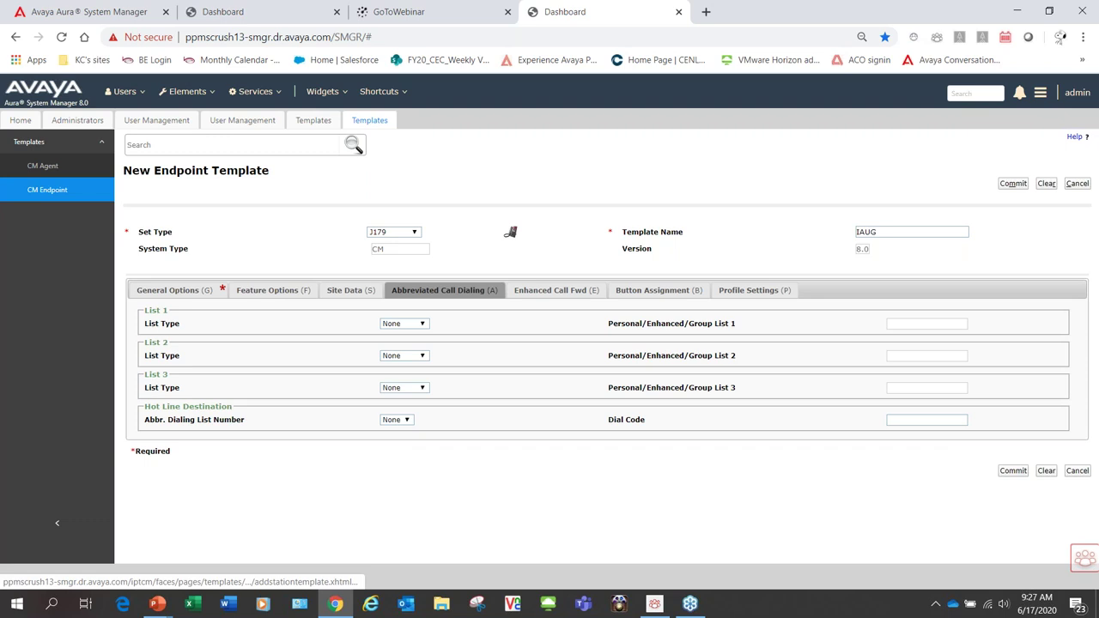
pyautogui.click(558, 292)
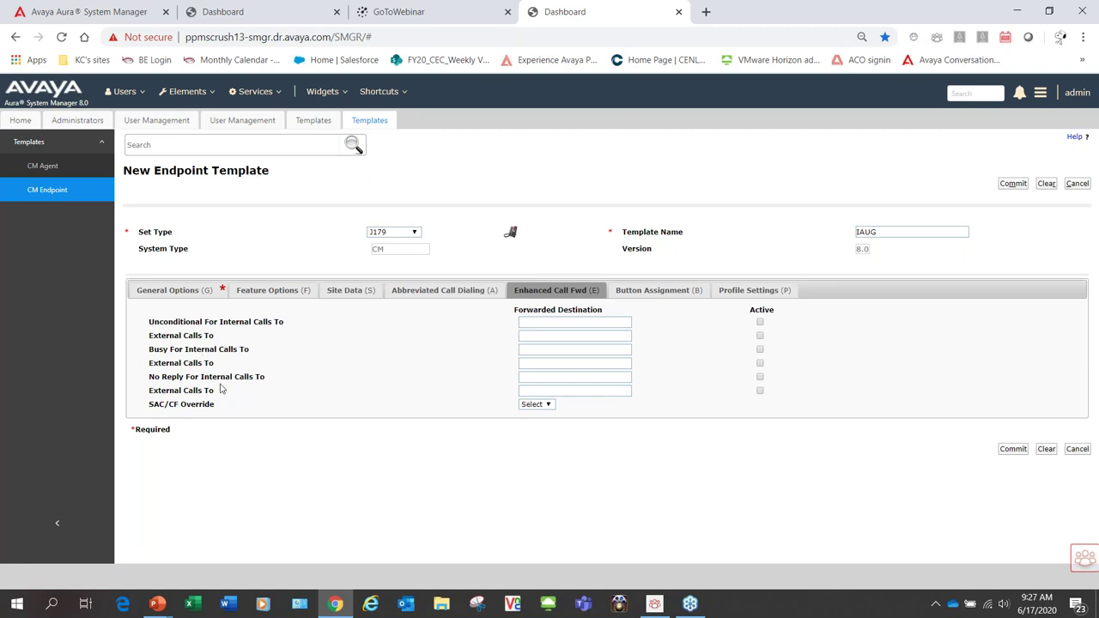
pyautogui.click(660, 292)
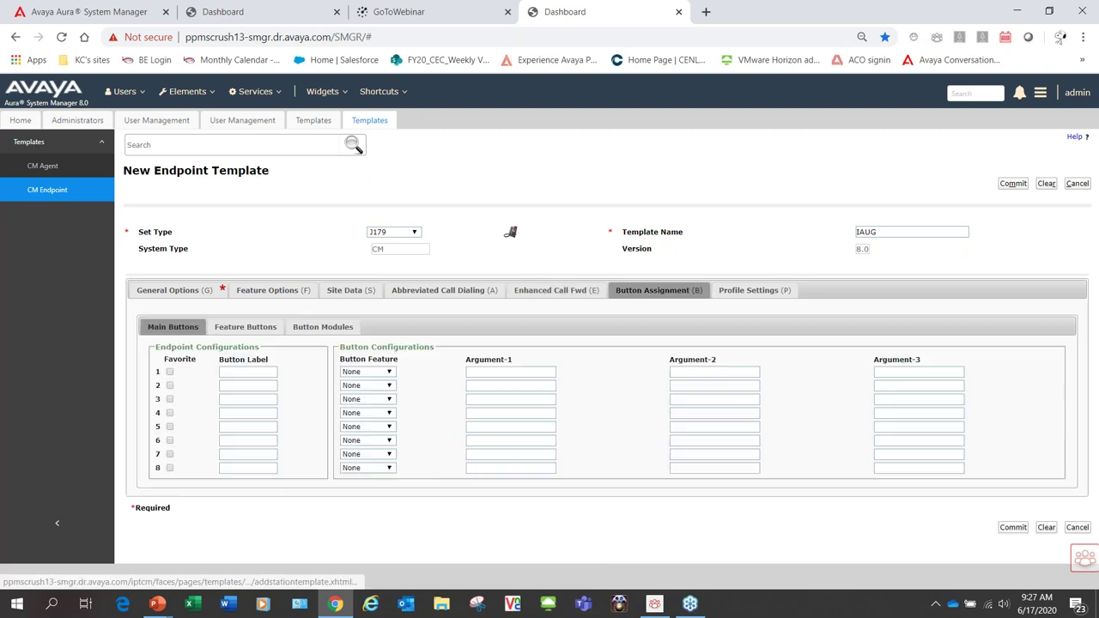
# - Mark main button 1 as a Favorite, leaving its label unchanged
pyautogui.click(255, 371)
pyautogui.rightClick(255, 371)
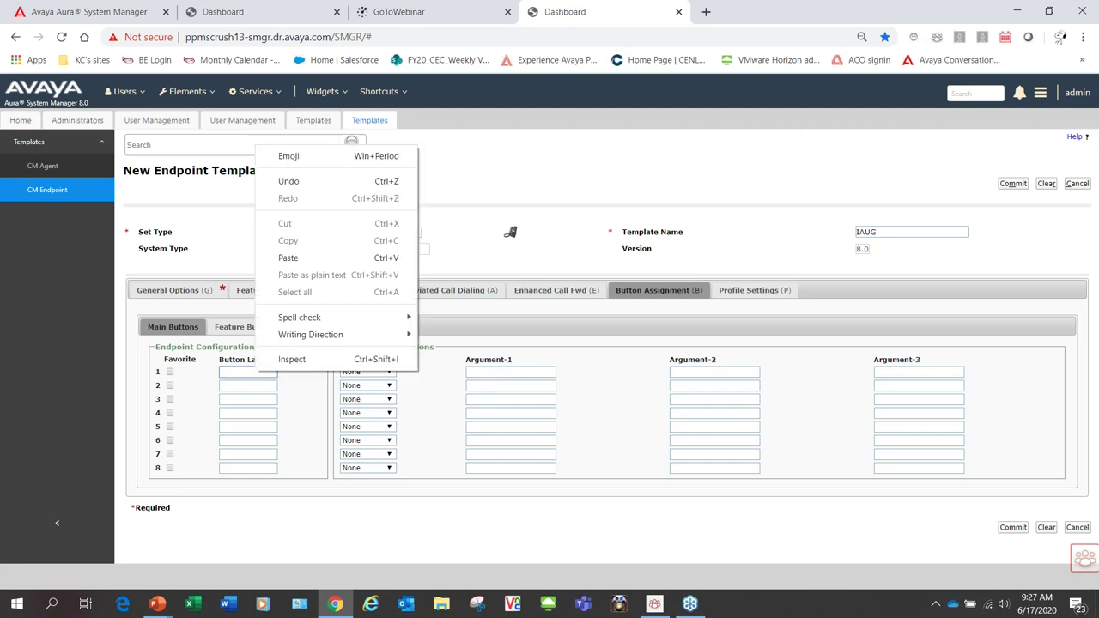
pyautogui.press('Escape')
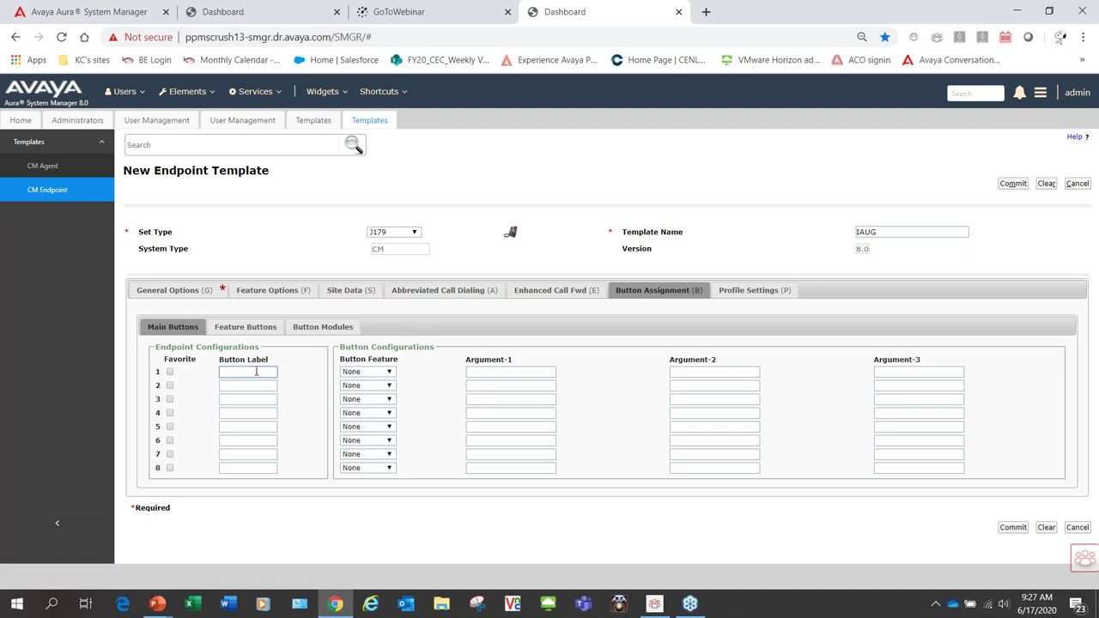
pyautogui.click(170, 372)
# - Browse the feature list for button 9, leave it at None, then view Button Modules
pyautogui.click(220, 329)
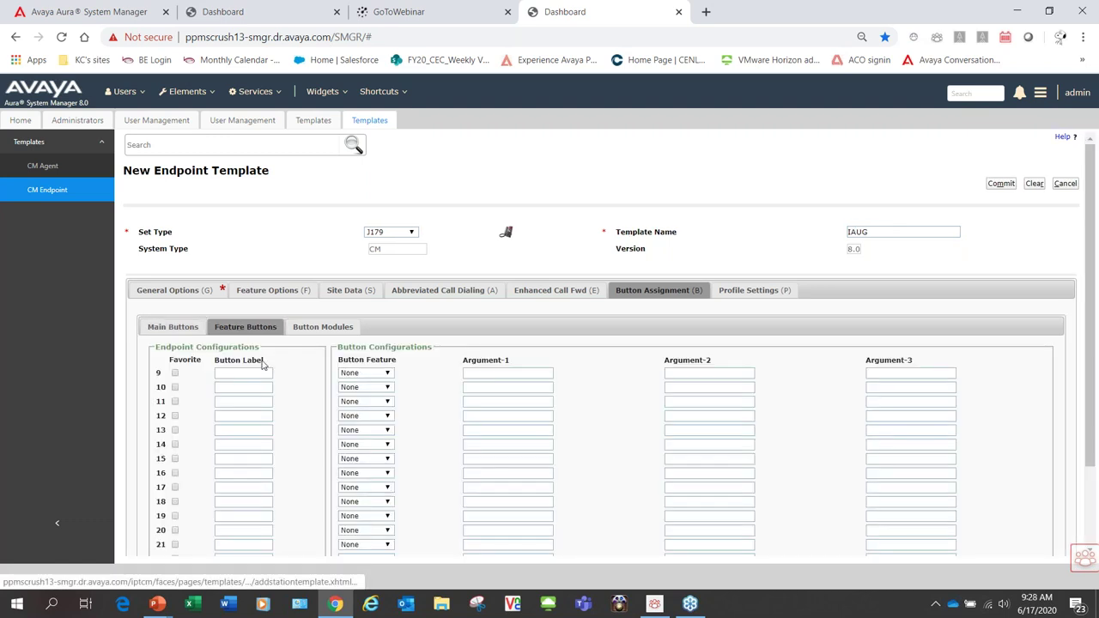
pyautogui.click(386, 375)
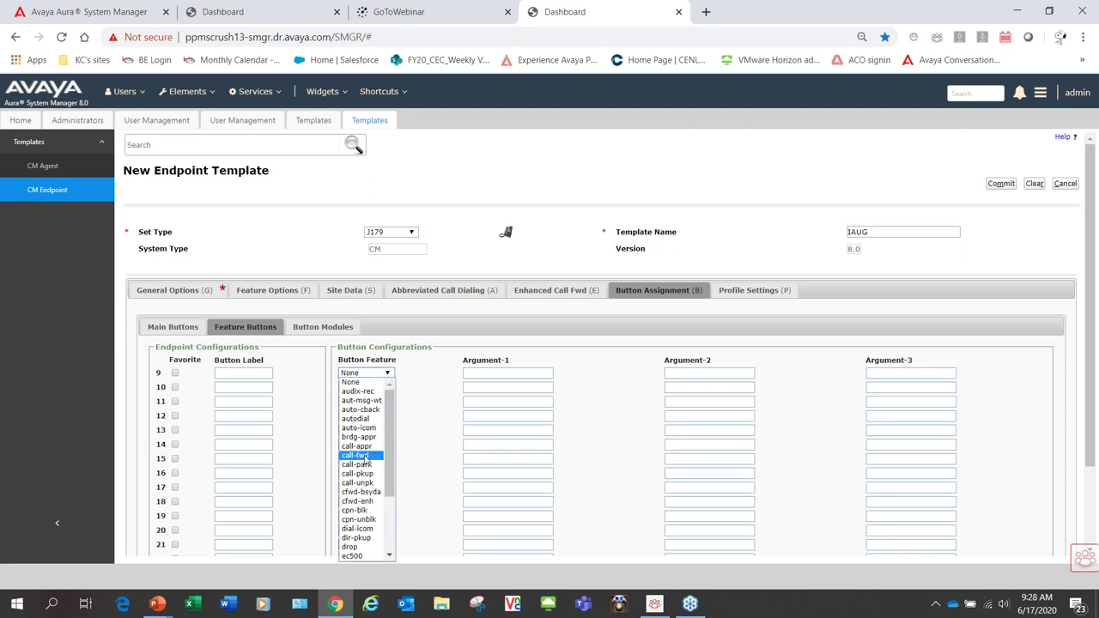
pyautogui.scroll(-3, 367, 468)
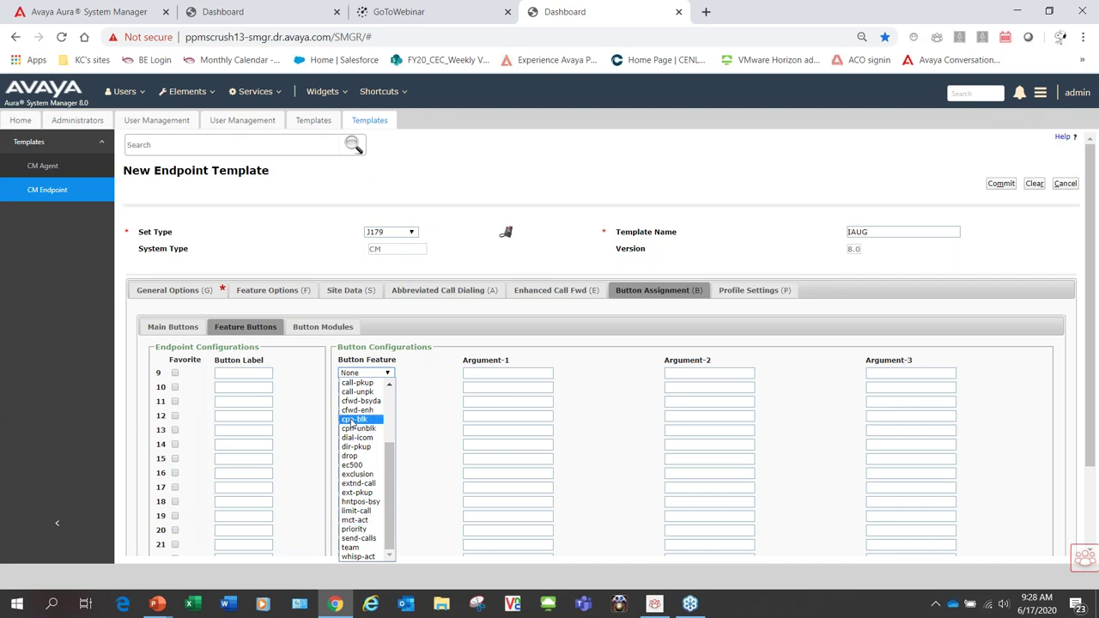
pyautogui.scroll(3, 356, 424)
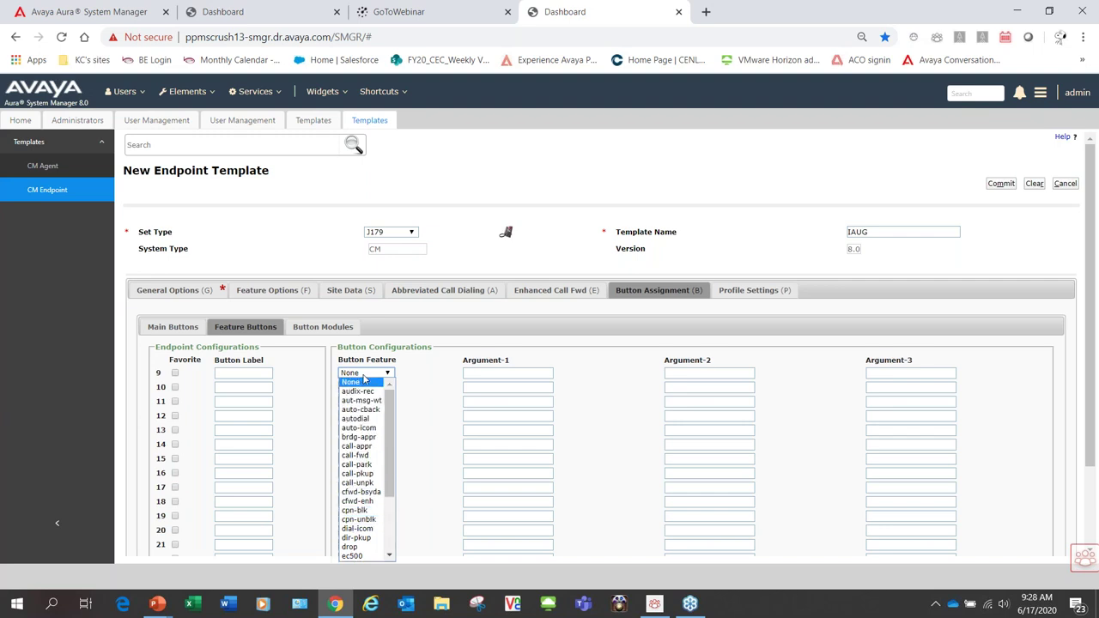
pyautogui.click(364, 381)
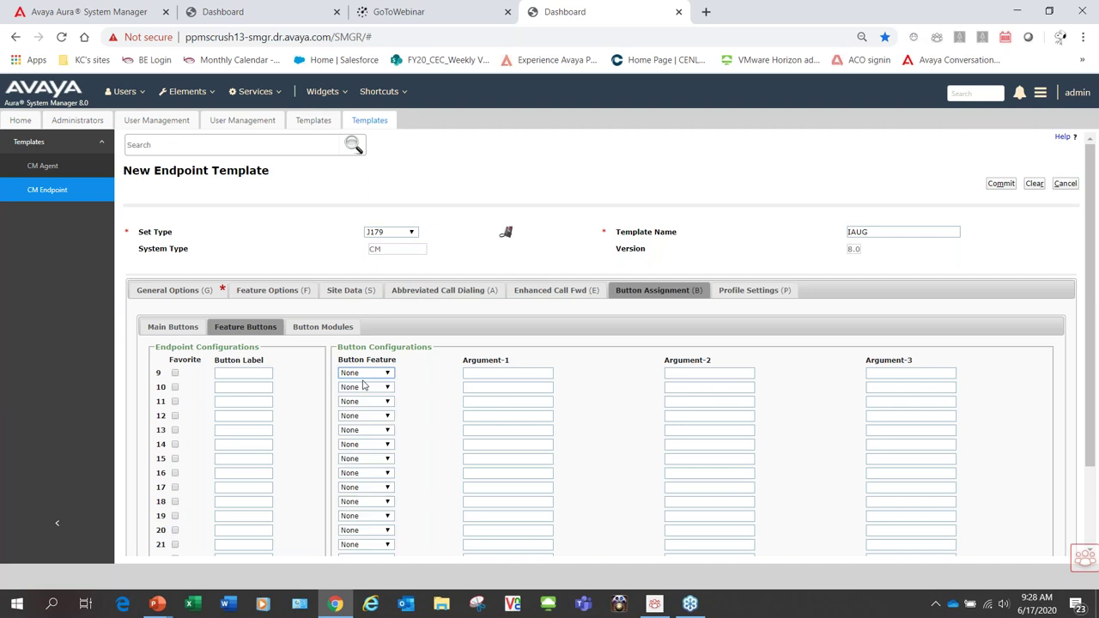
pyautogui.click(327, 328)
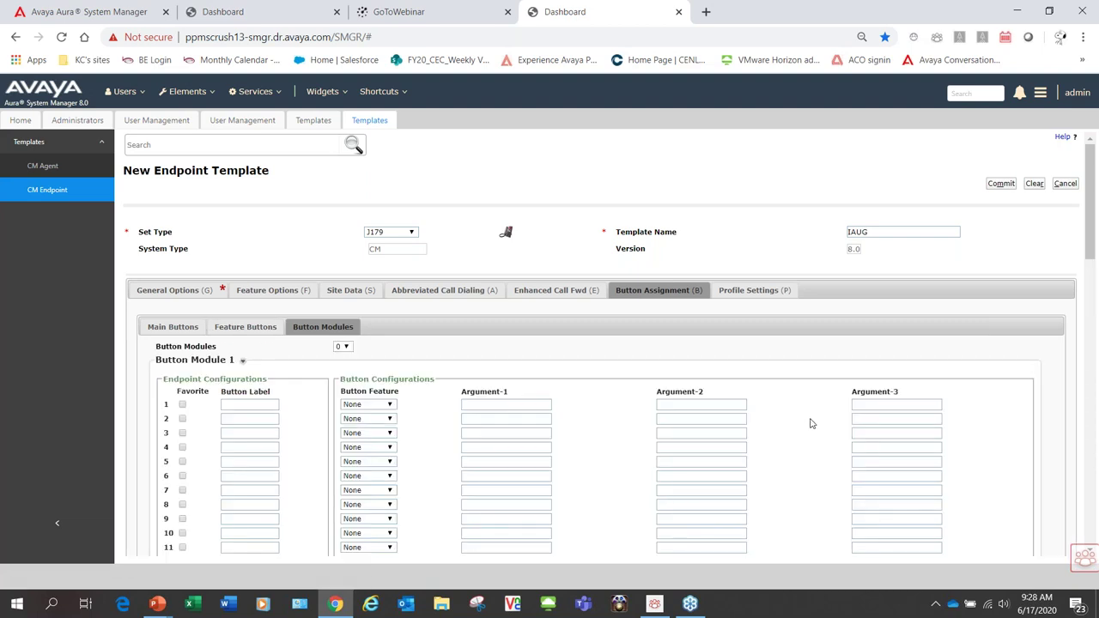
# - Review the template's Profile Settings, keeping the Away Timer set to On
pyautogui.click(748, 292)
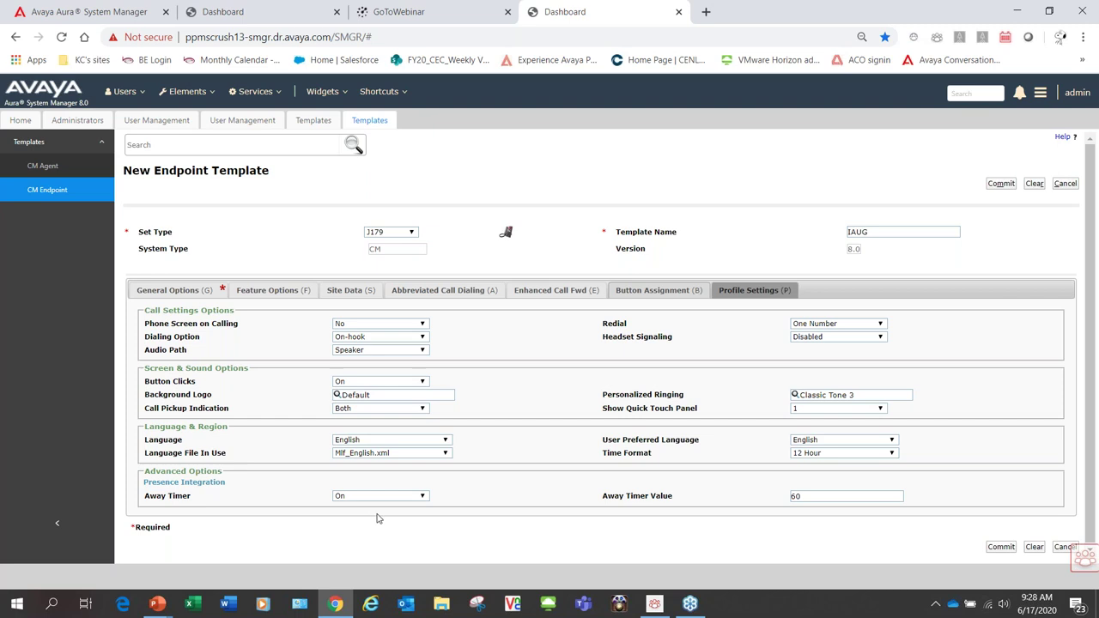
pyautogui.click(423, 497)
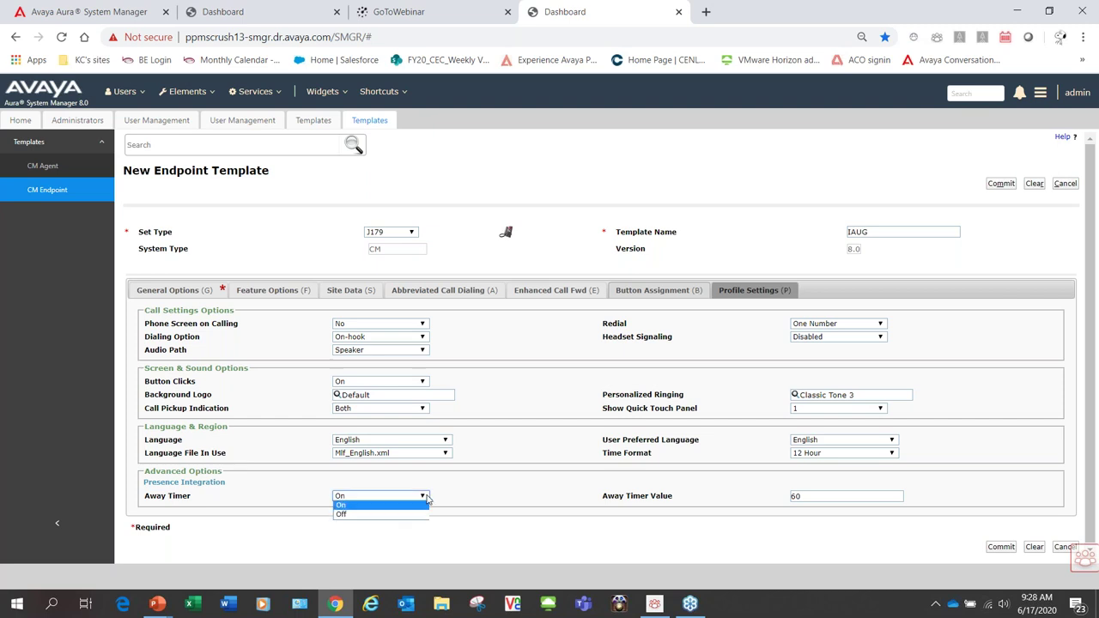
pyautogui.click(427, 498)
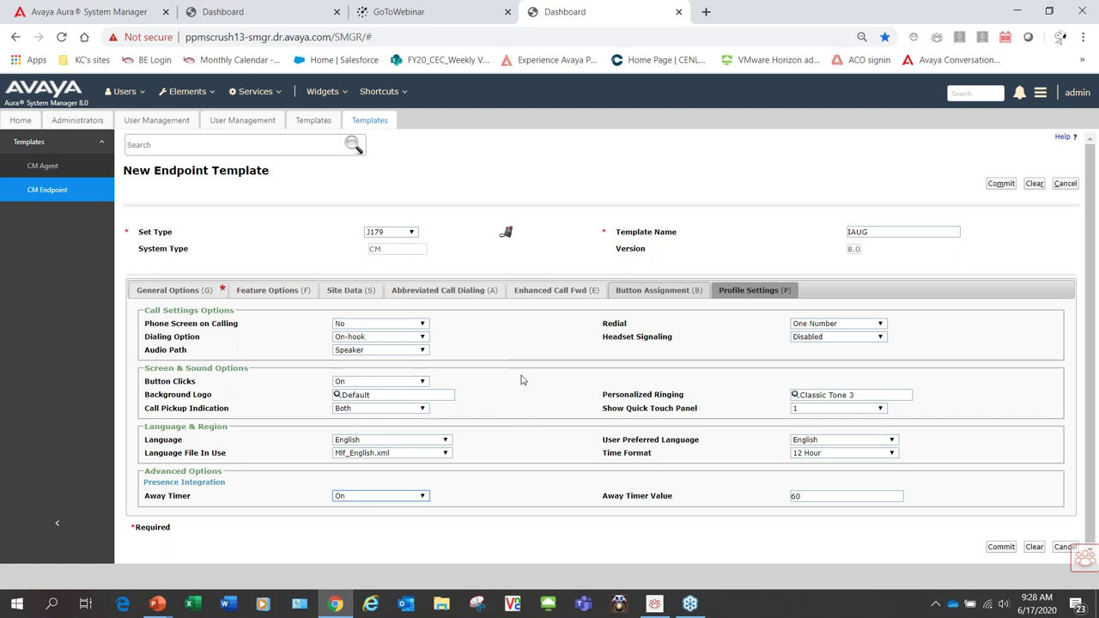
# - Browse the Elements and Services menus, then return to the Home dashboard
pyautogui.click(192, 94)
pyautogui.click(255, 93)
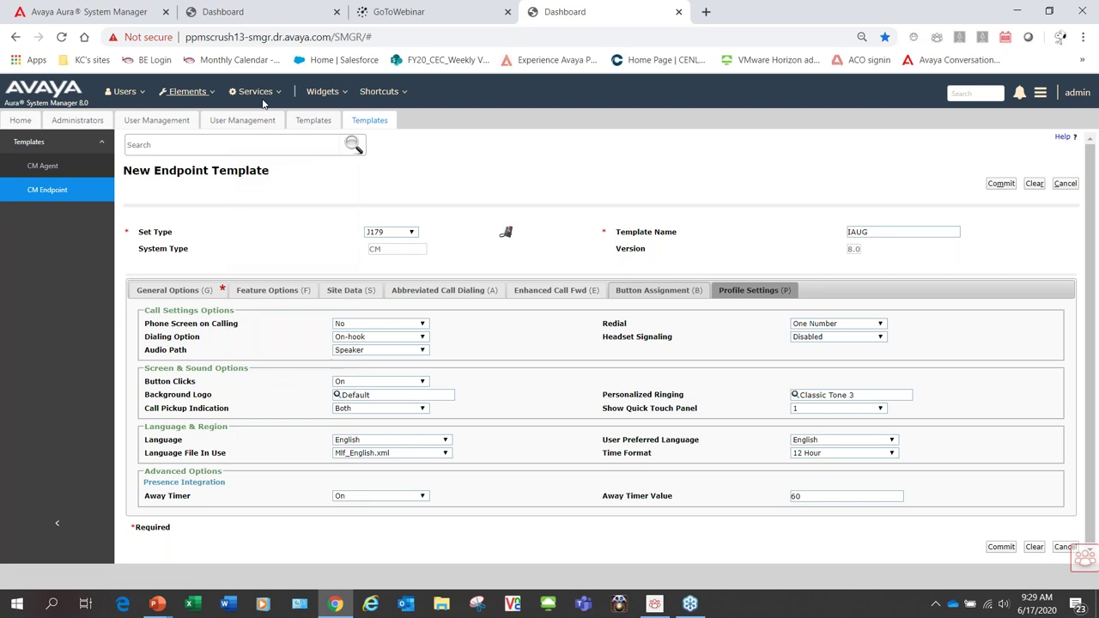
pyautogui.moveTo(322, 96)
pyautogui.moveTo(378, 92)
pyautogui.click(22, 121)
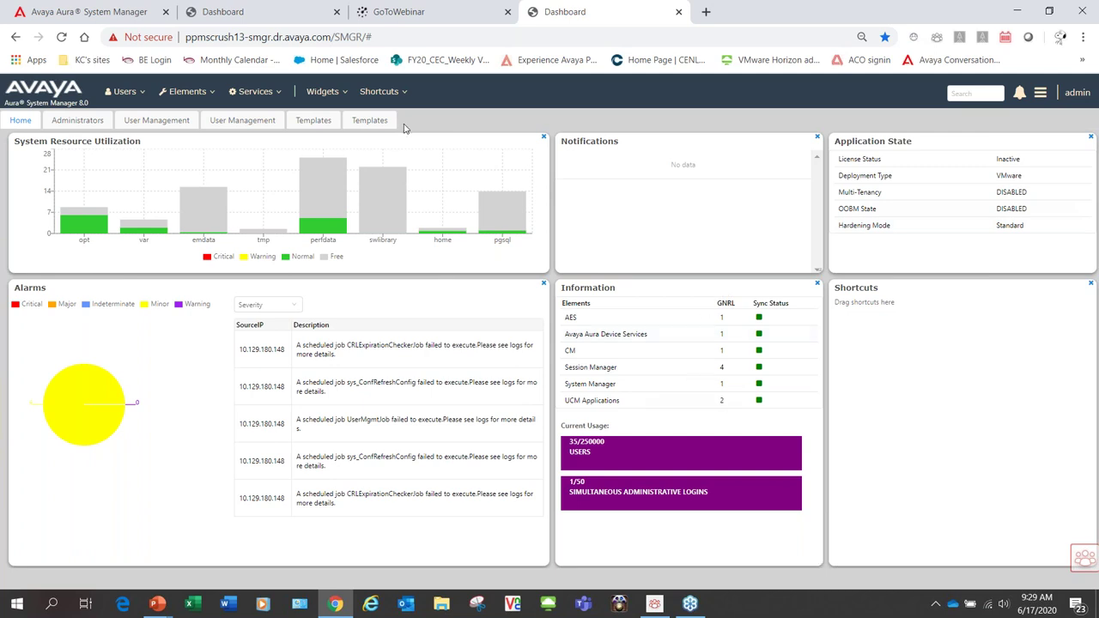
pyautogui.click(265, 18)
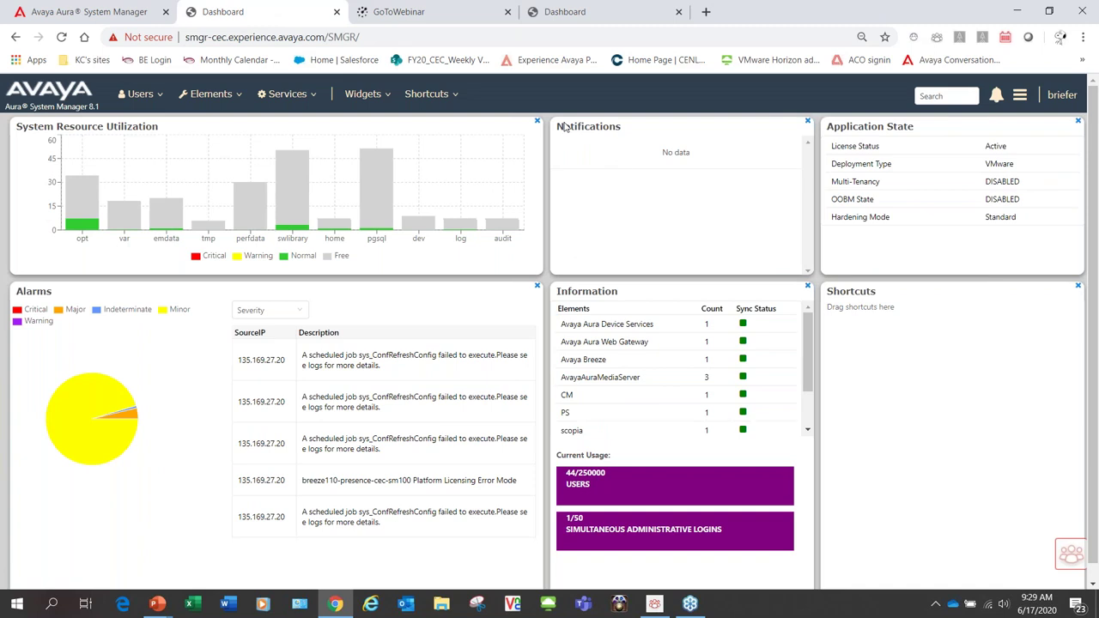
pyautogui.click(150, 100)
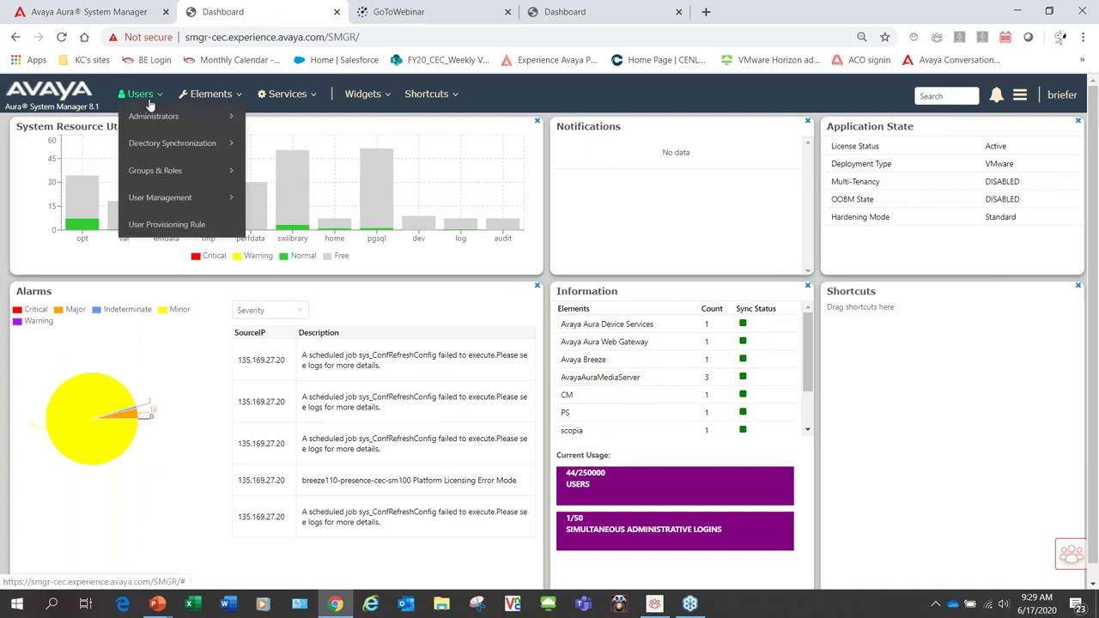
pyautogui.moveTo(183, 199)
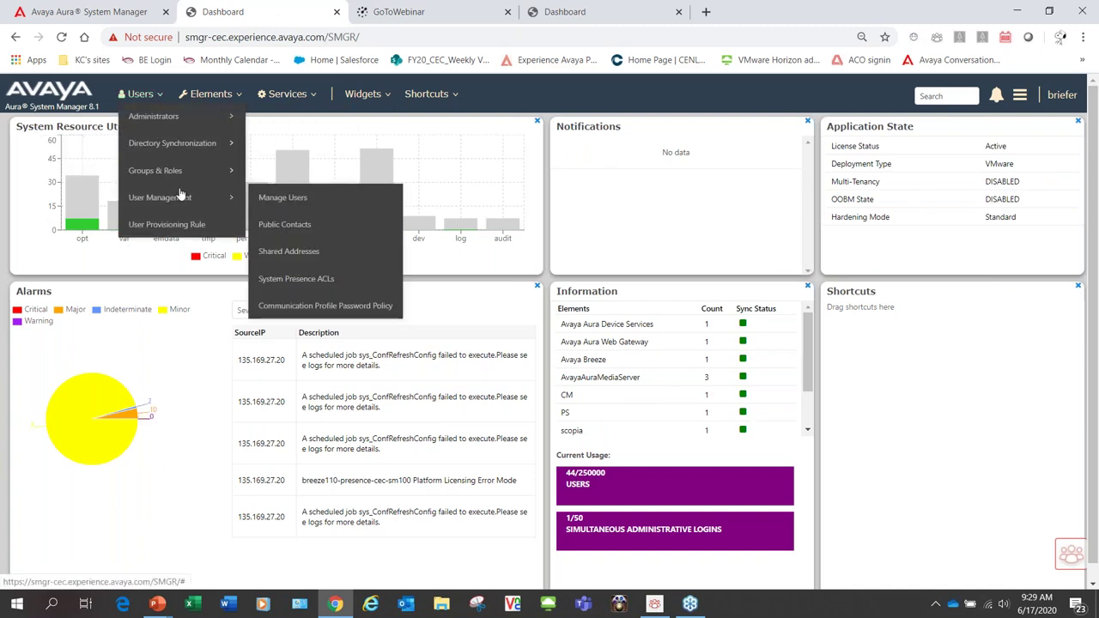
pyautogui.click(289, 204)
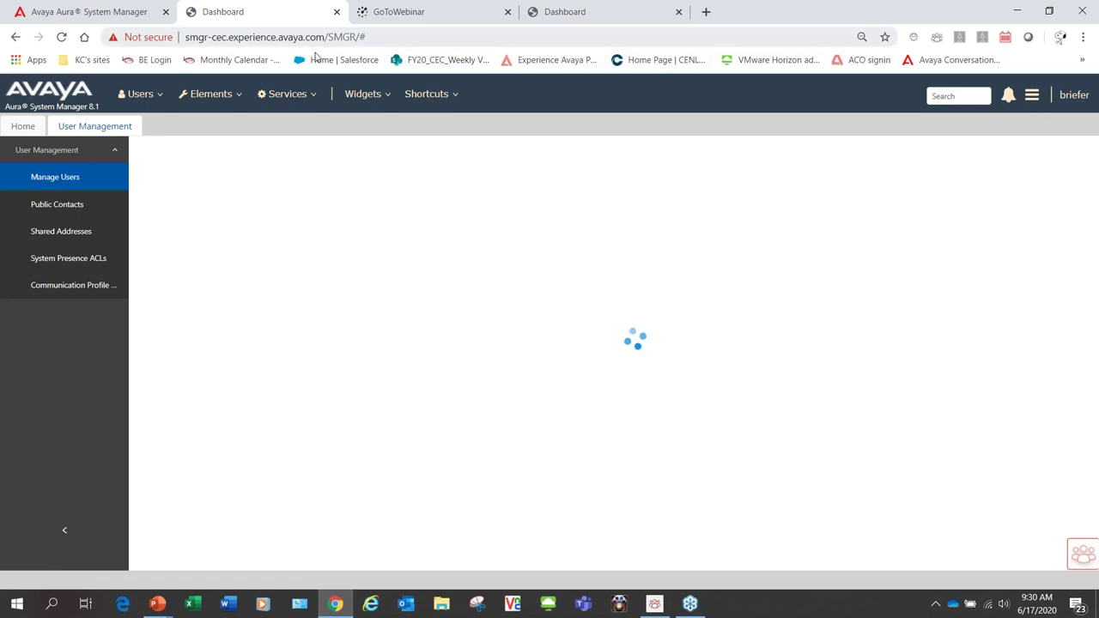
pyautogui.click(605, 17)
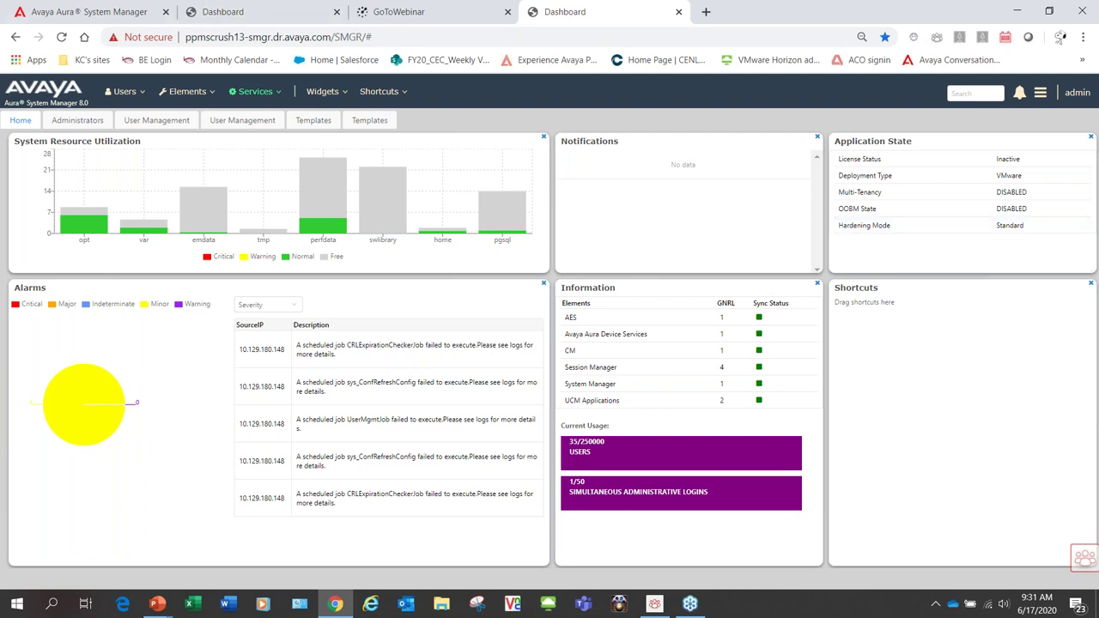
# - Open Services > Licenses to view the SessionManager 8 license in WebLM, then return Home
pyautogui.click(277, 96)
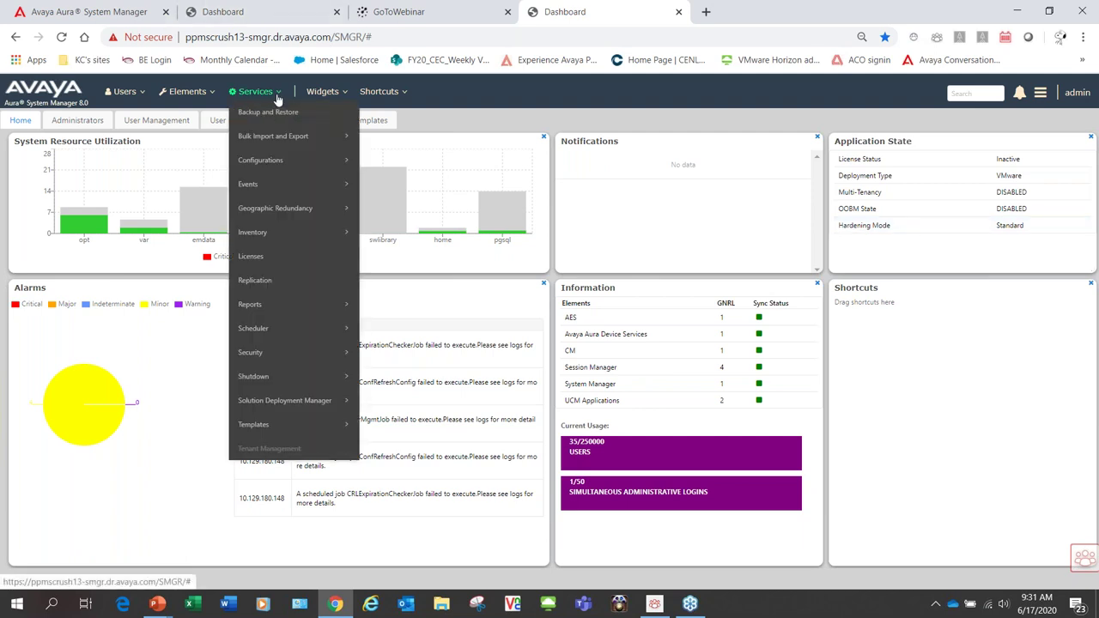
pyautogui.click(250, 256)
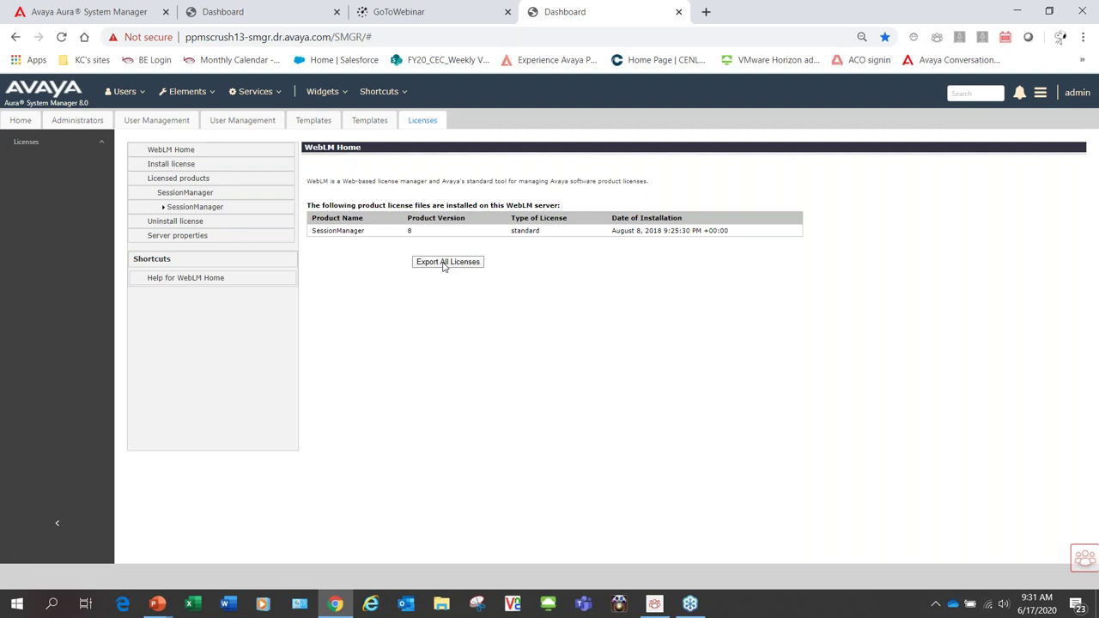
pyautogui.click(196, 93)
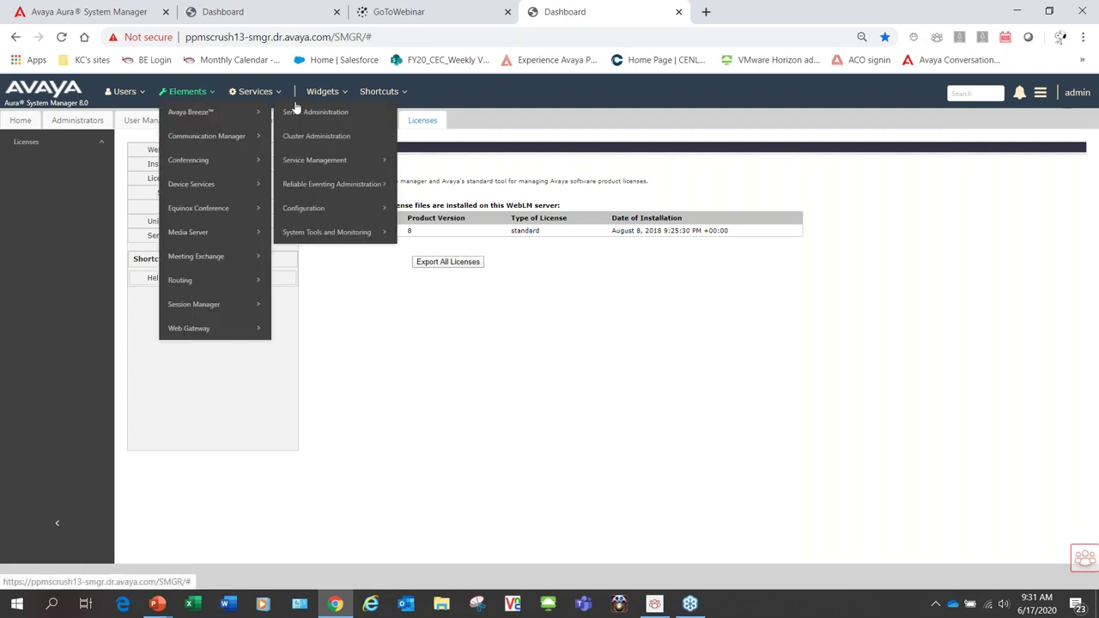
pyautogui.click(258, 91)
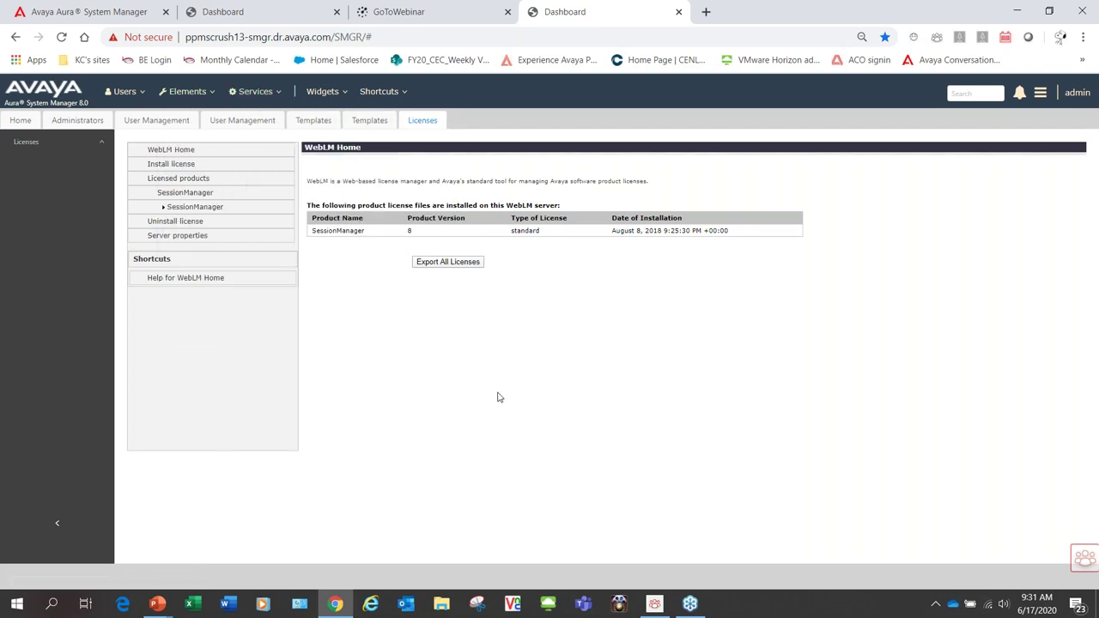
pyautogui.click(21, 121)
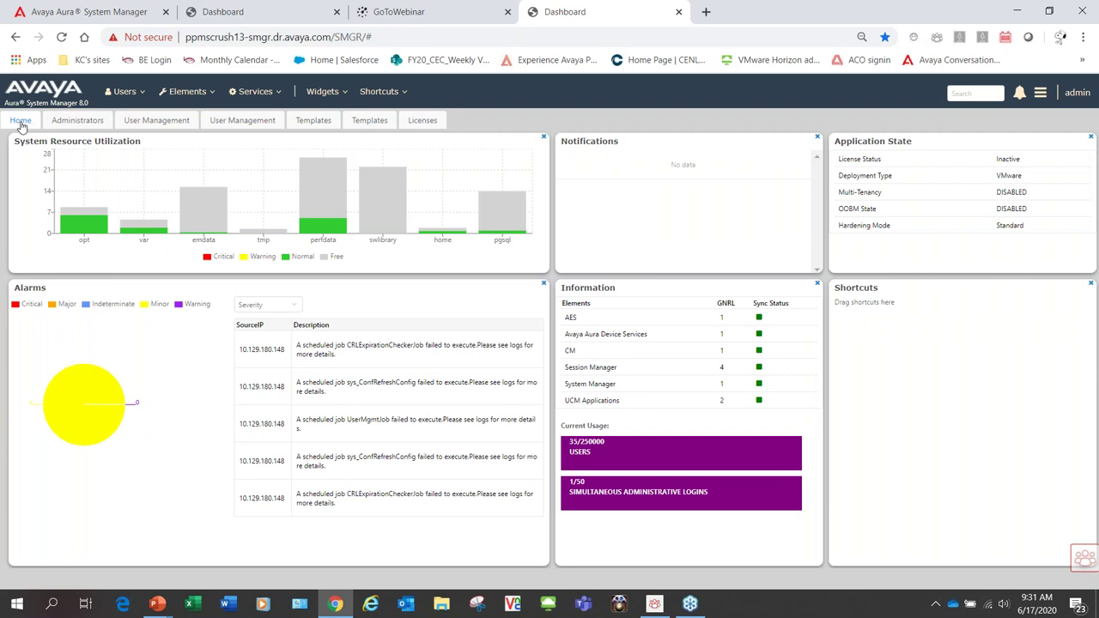
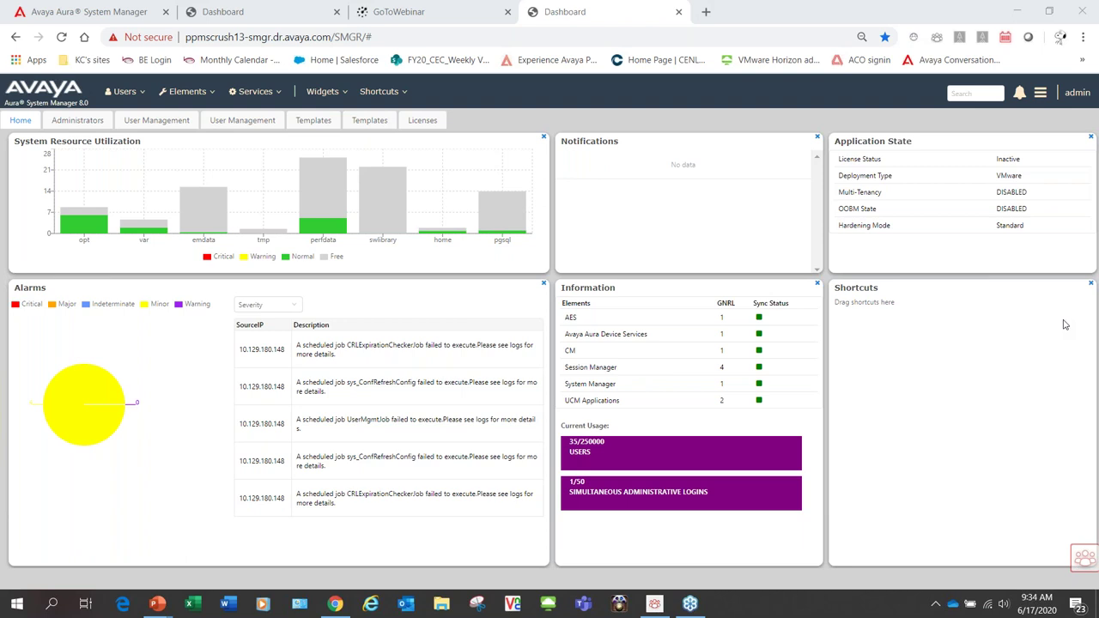
# - Switch to the SMGR 8.1 browser tab and refresh it back to the Home dashboard
pyautogui.click(248, 15)
pyautogui.moveTo(145, 97)
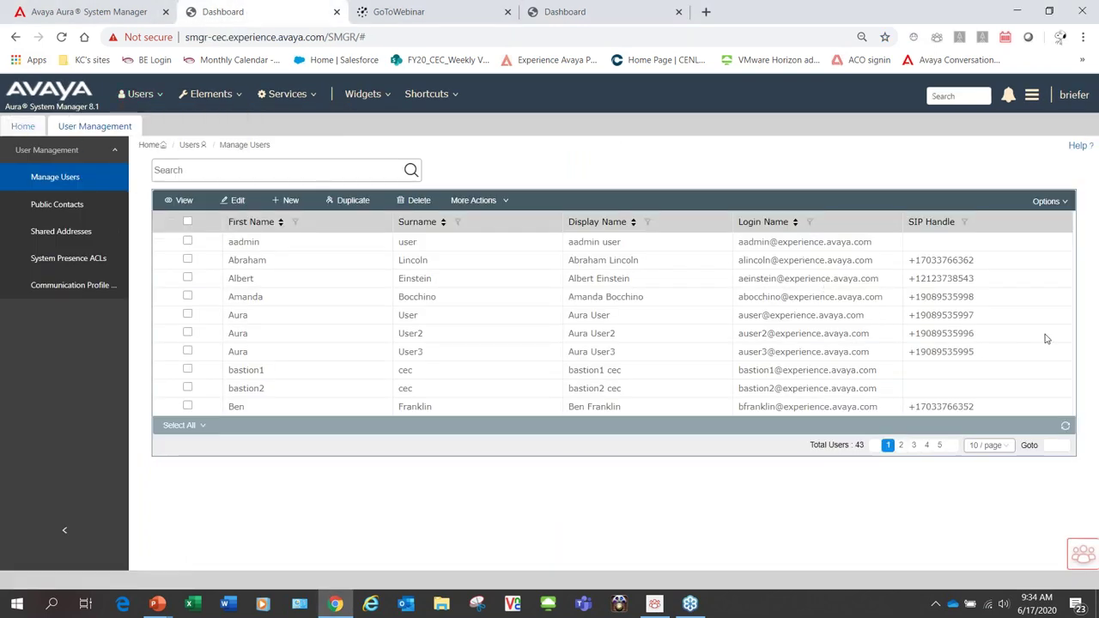
pyautogui.press('F5')
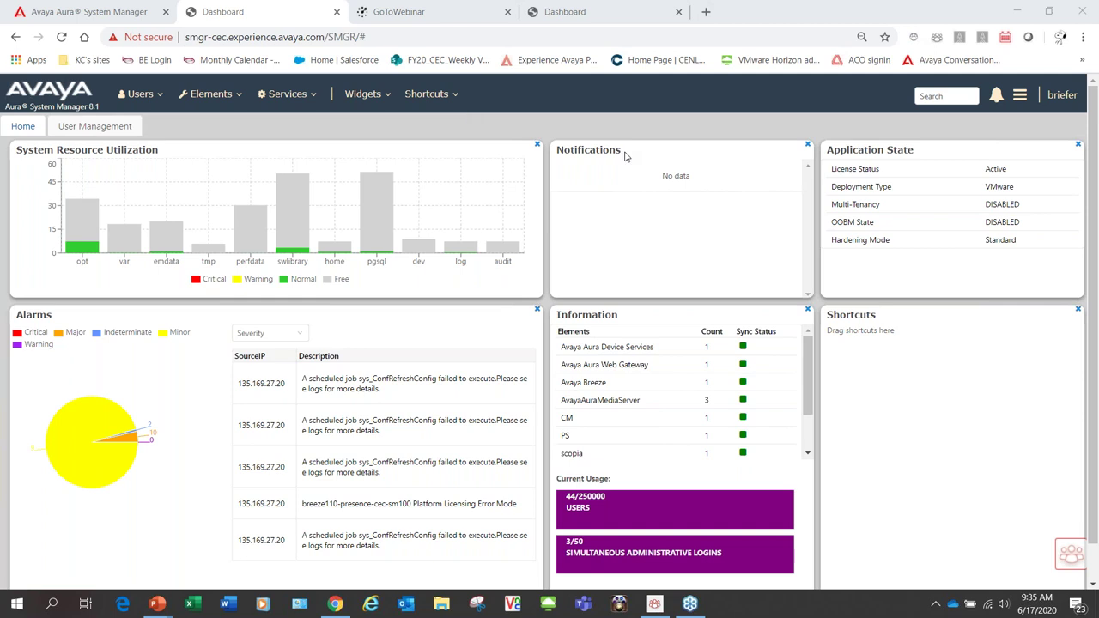
# - On the 8.1 system, go to Services > Reports > History
pyautogui.click(295, 98)
pyautogui.click(288, 94)
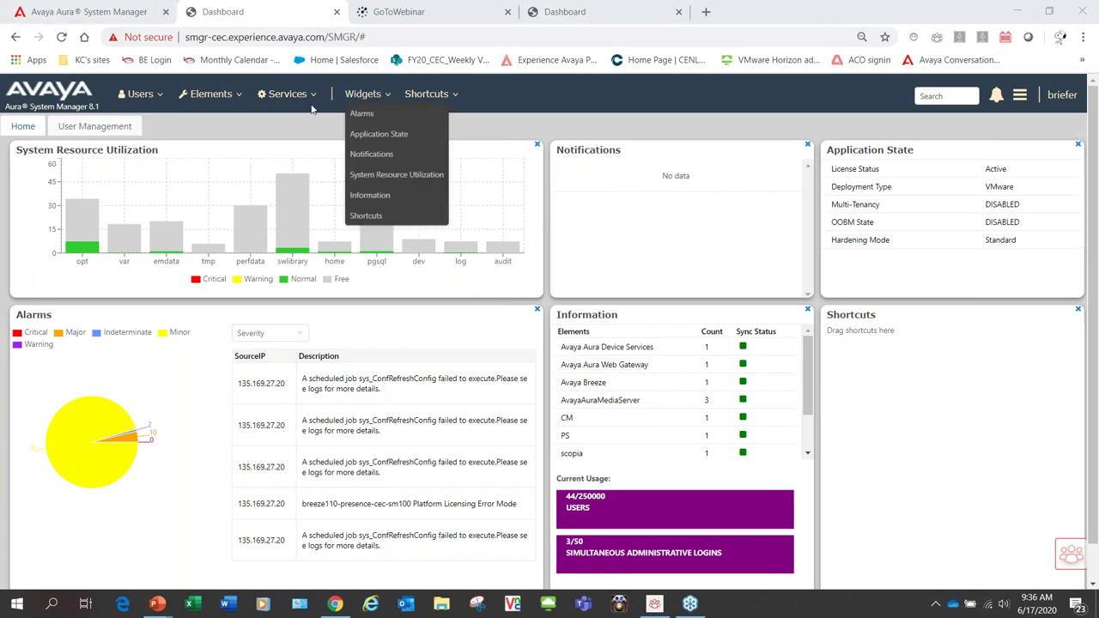
pyautogui.moveTo(302, 102)
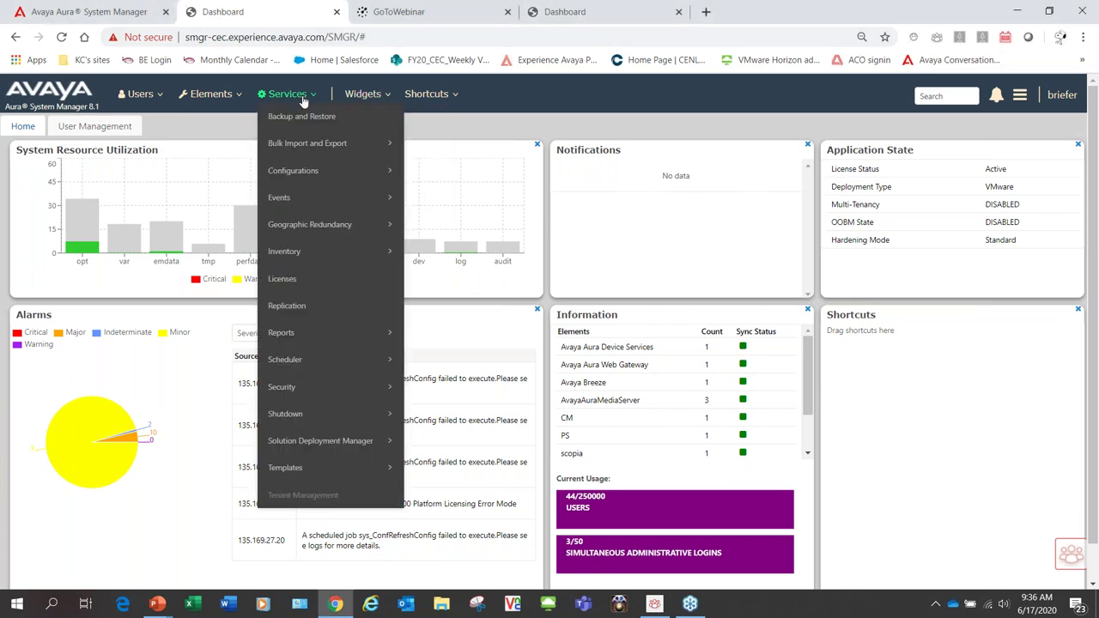
pyautogui.moveTo(378, 338)
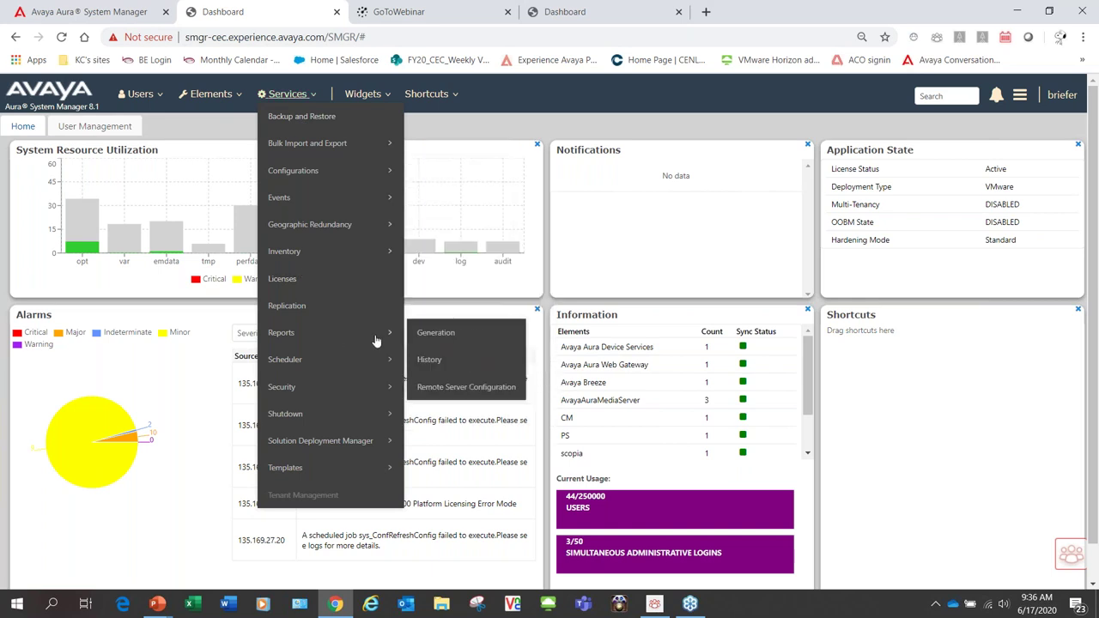
pyautogui.click(431, 362)
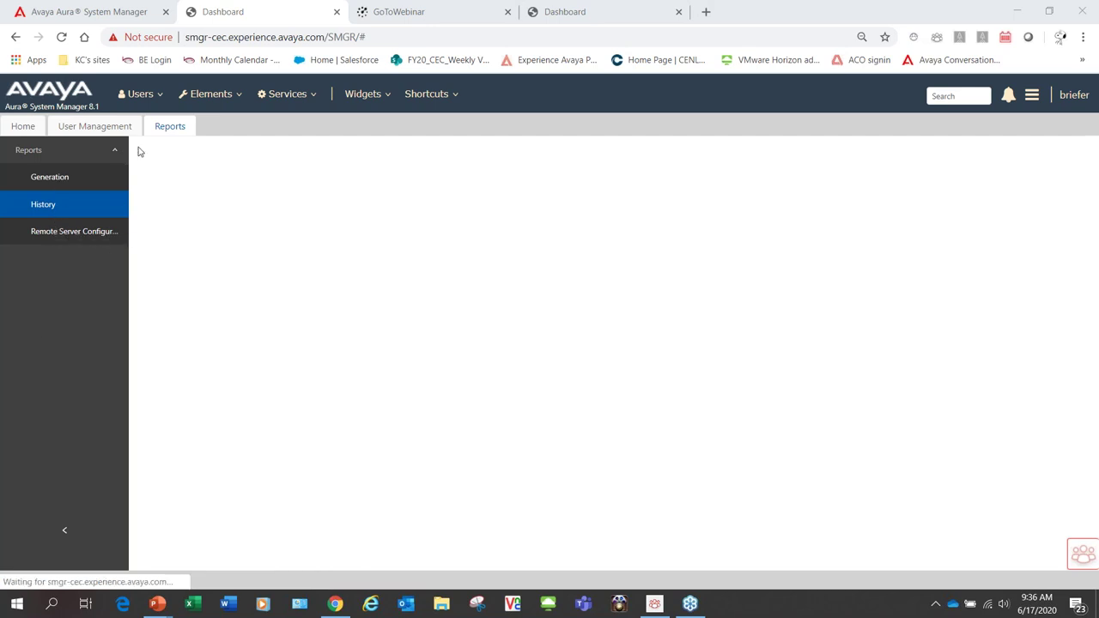
# - On the SMGR 8.0 tab, go to Services > Reports > History and open the report filter choices
pyautogui.click(615, 19)
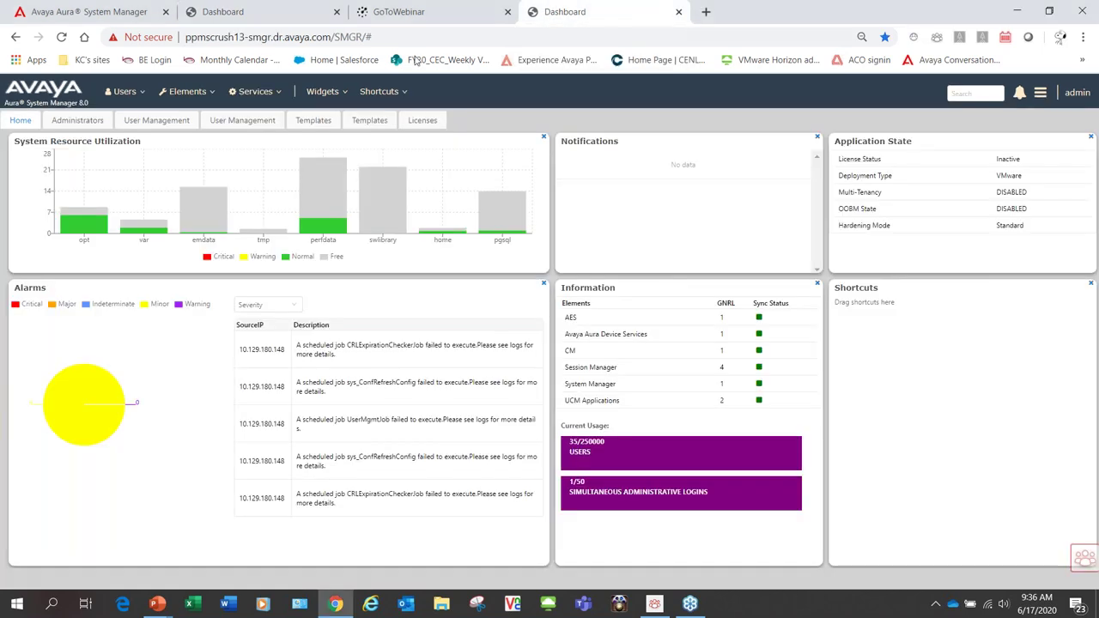
pyautogui.click(255, 91)
pyautogui.moveTo(292, 306)
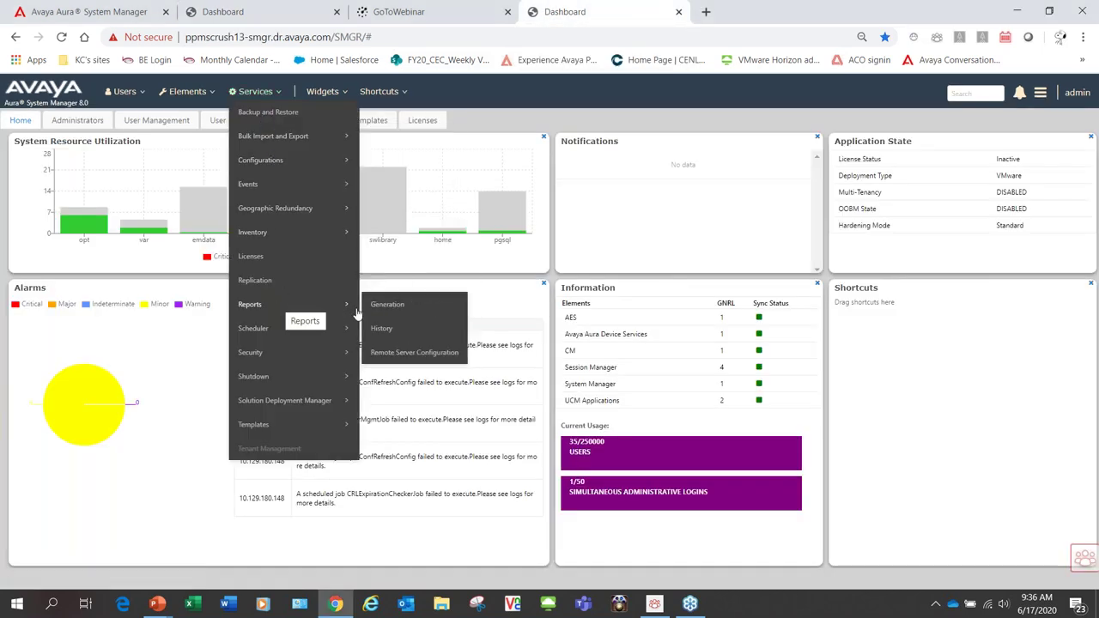
pyautogui.click(382, 330)
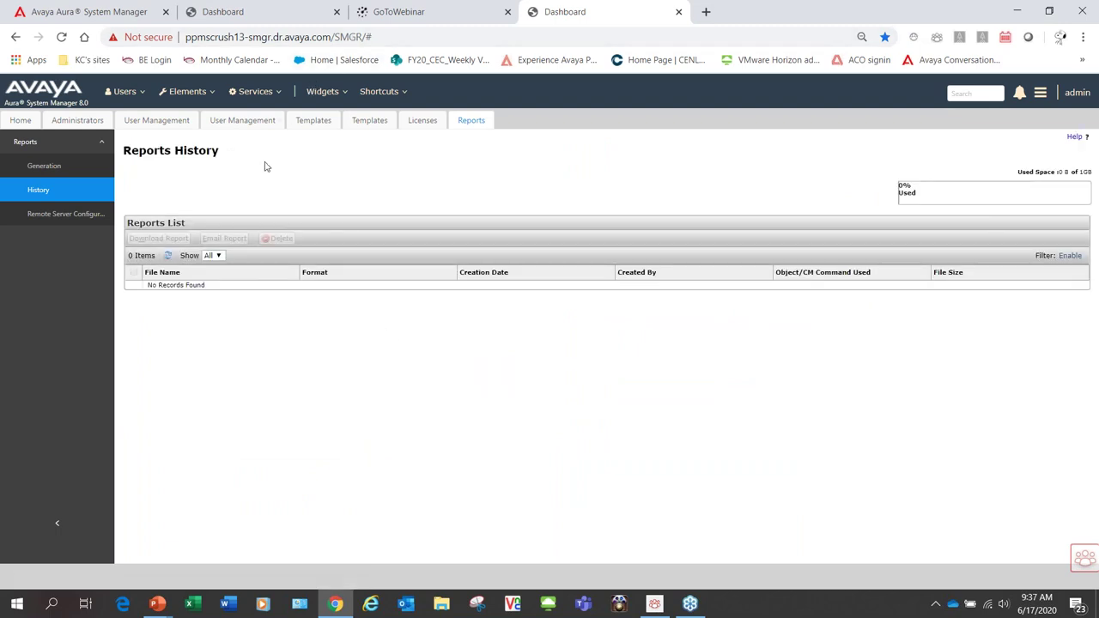
pyautogui.click(217, 257)
pyautogui.click(217, 264)
pyautogui.click(263, 19)
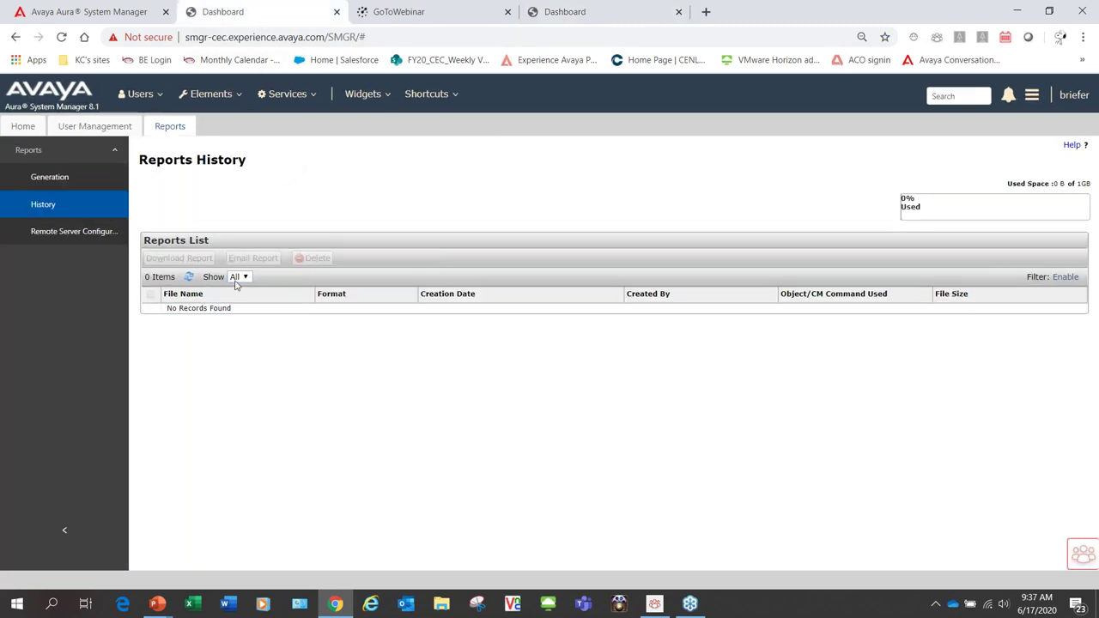
pyautogui.click(245, 278)
pyautogui.click(53, 182)
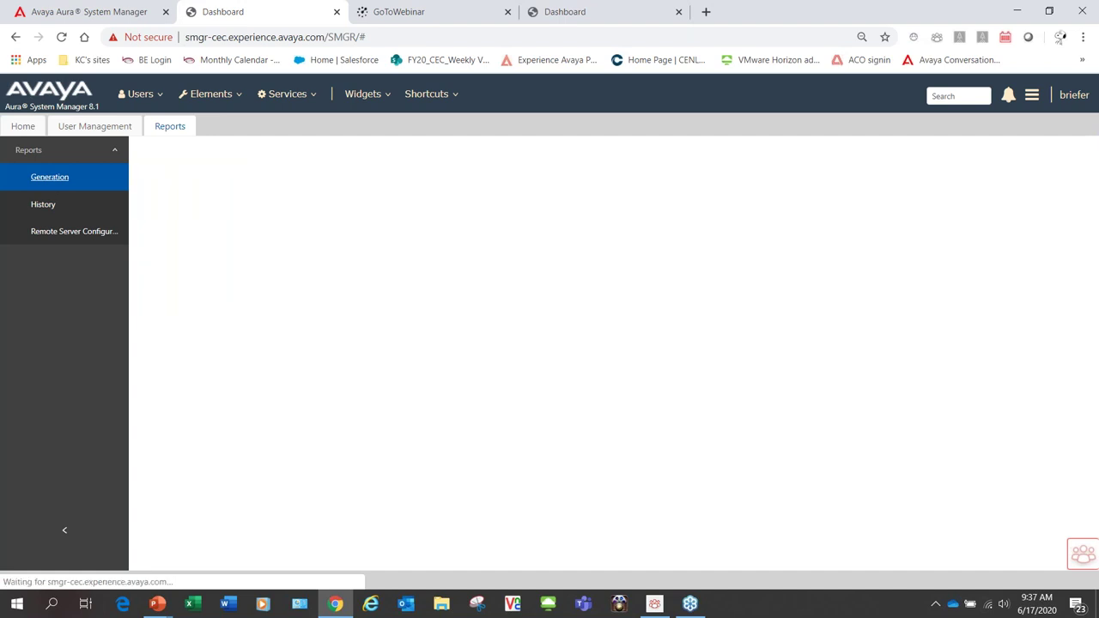
pyautogui.click(127, 94)
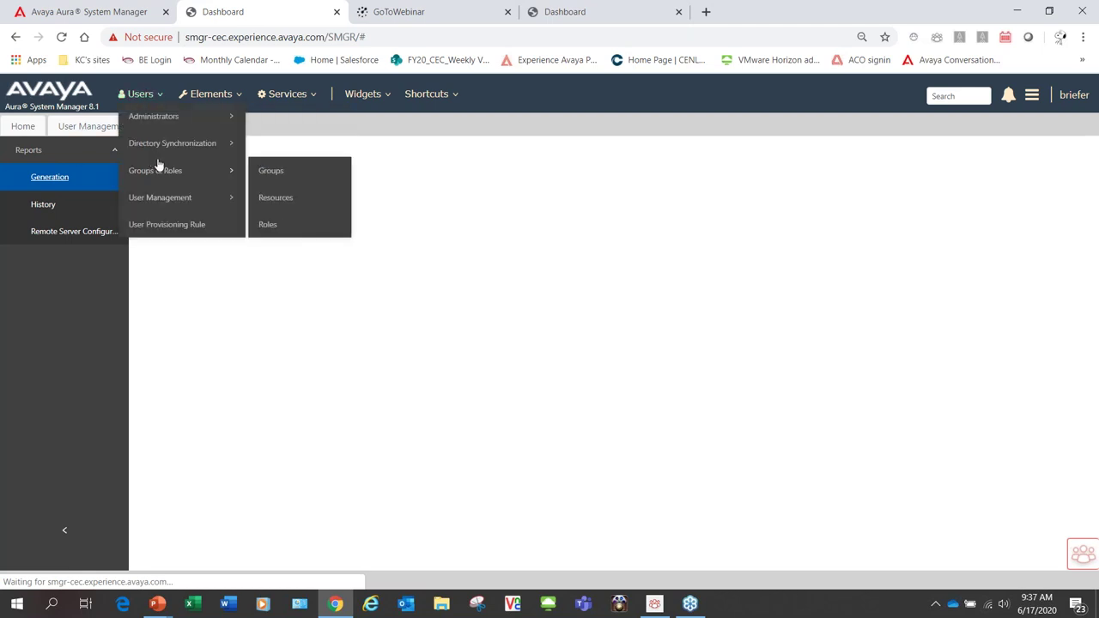
pyautogui.moveTo(189, 197)
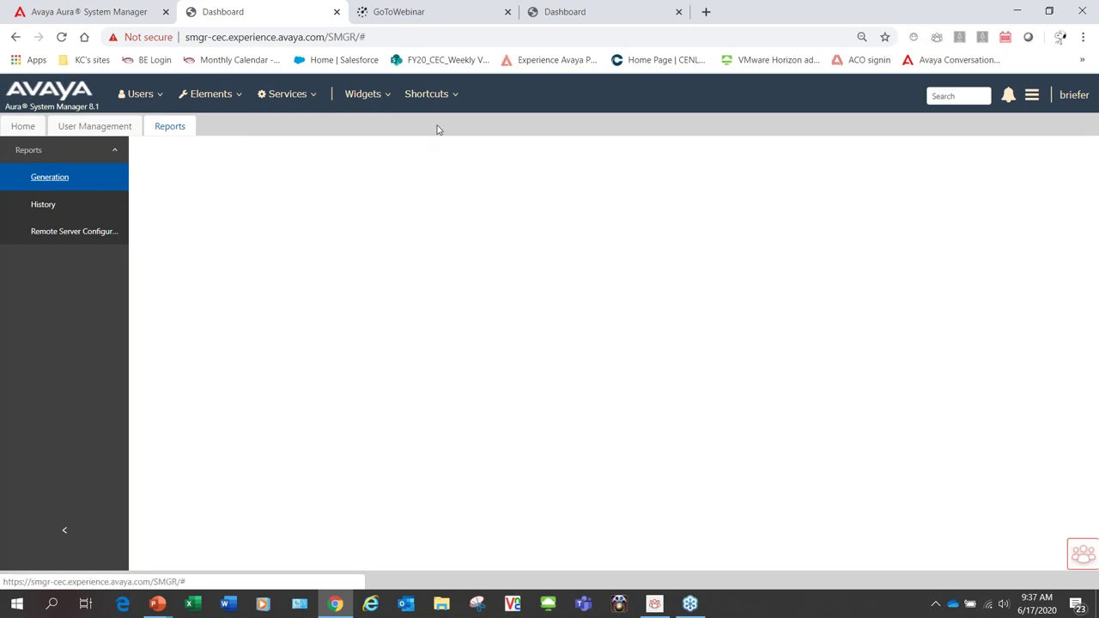
pyautogui.click(589, 17)
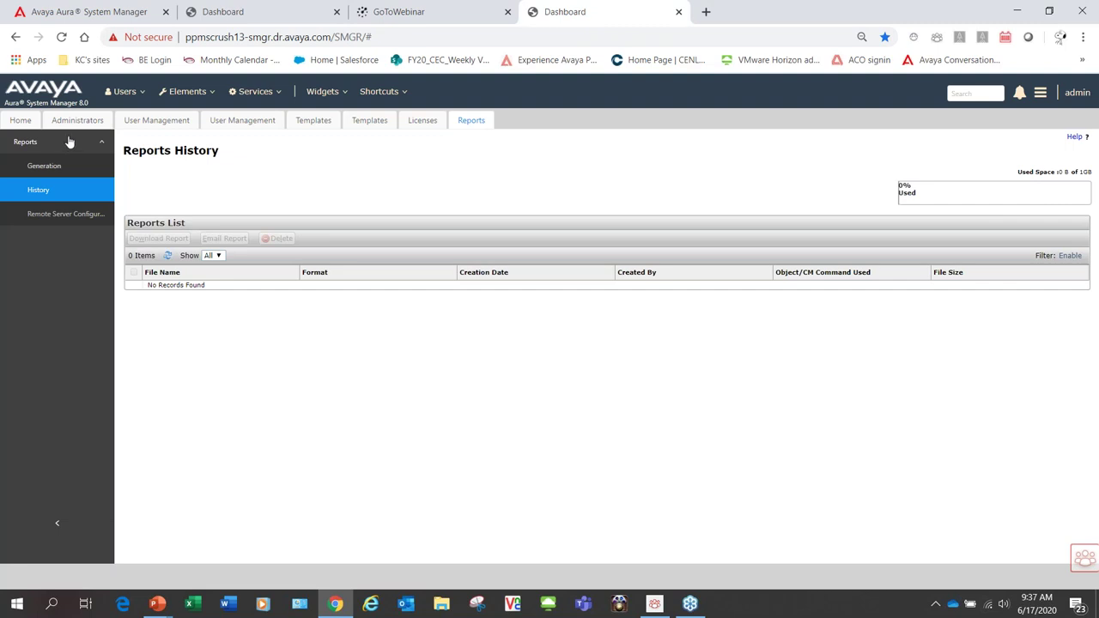
# - Under Generation, create a new report for b2sp3-cm and continue to the Basic Report step
pyautogui.click(47, 168)
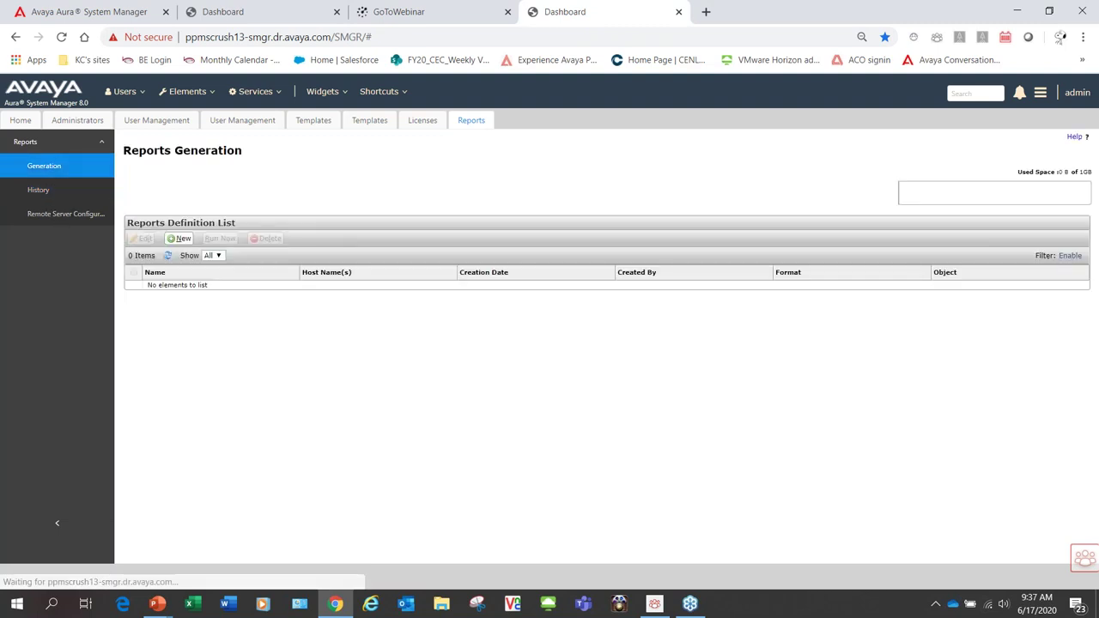
pyautogui.click(184, 240)
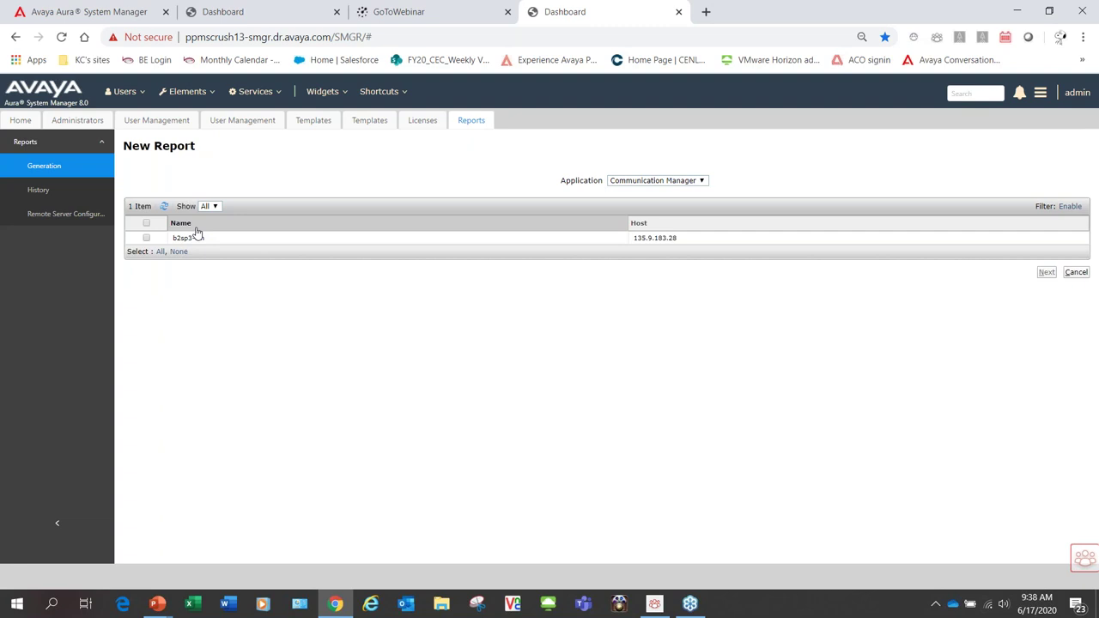
pyautogui.click(146, 238)
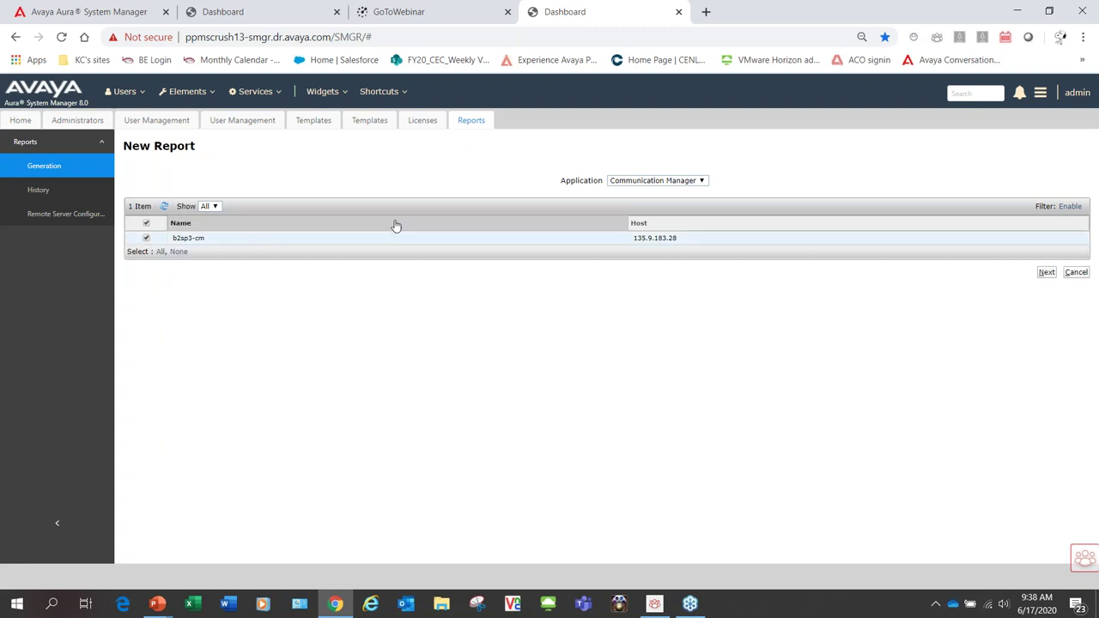
pyautogui.click(1047, 273)
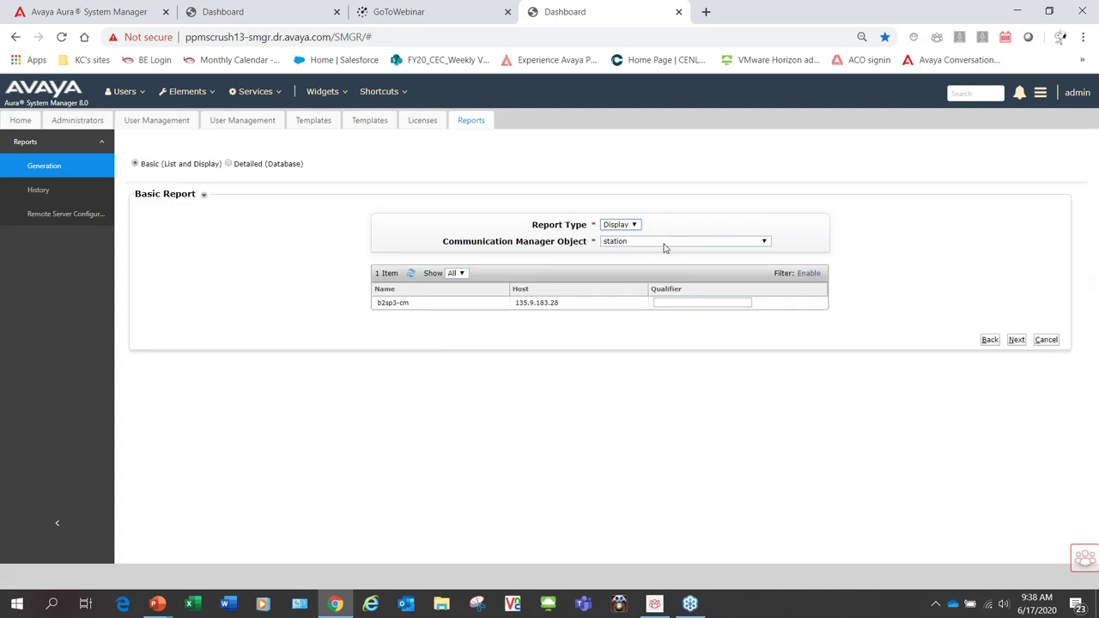
# - Keep Display as the report type and choose administered-connection as the Communication Manager Object
pyautogui.click(635, 225)
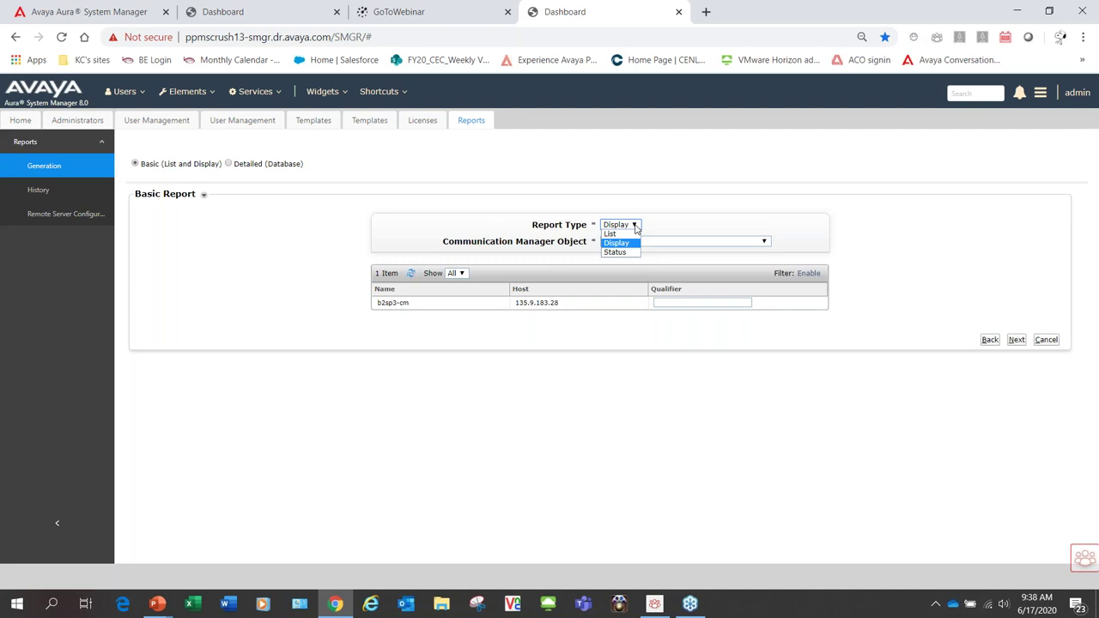
pyautogui.click(635, 225)
pyautogui.click(652, 243)
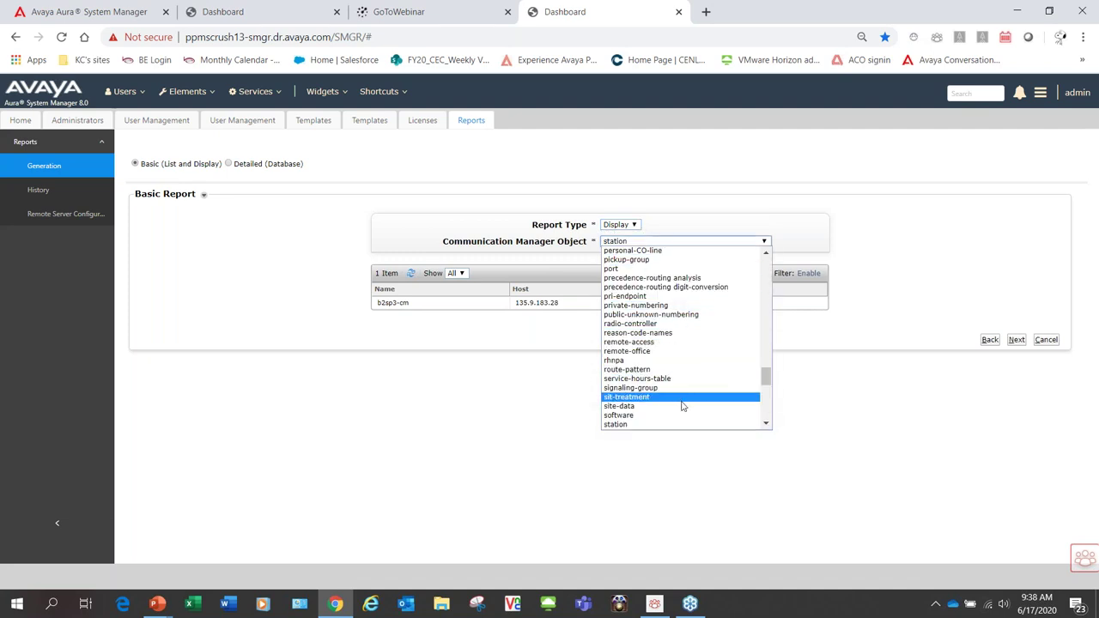
pyautogui.scroll(15, 682, 406)
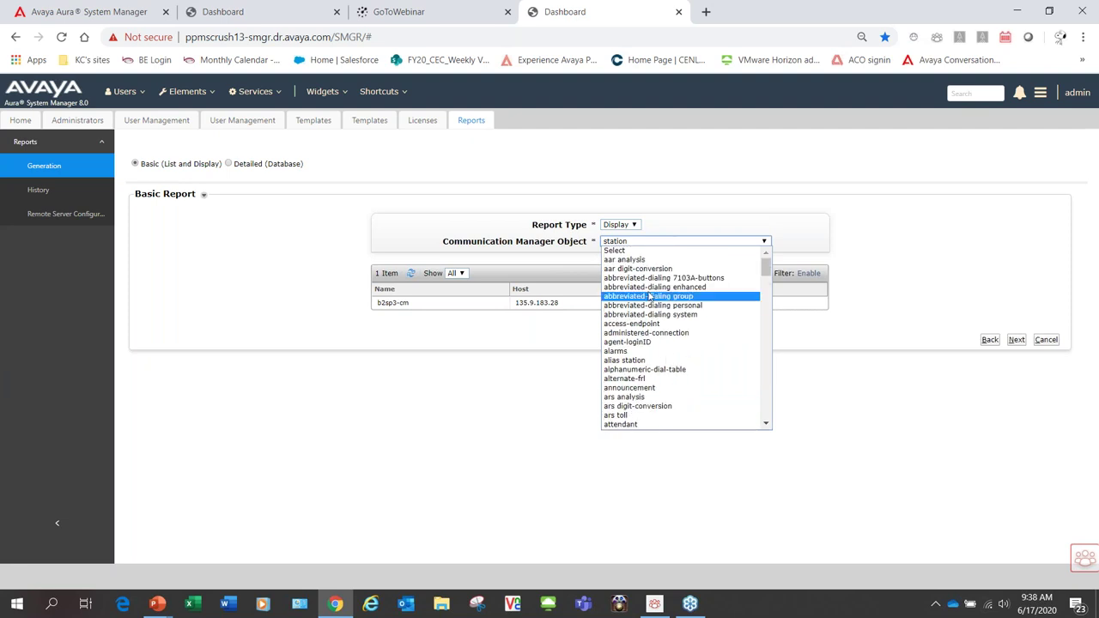
pyautogui.scroll(-5, 664, 317)
pyautogui.scroll(5, 664, 318)
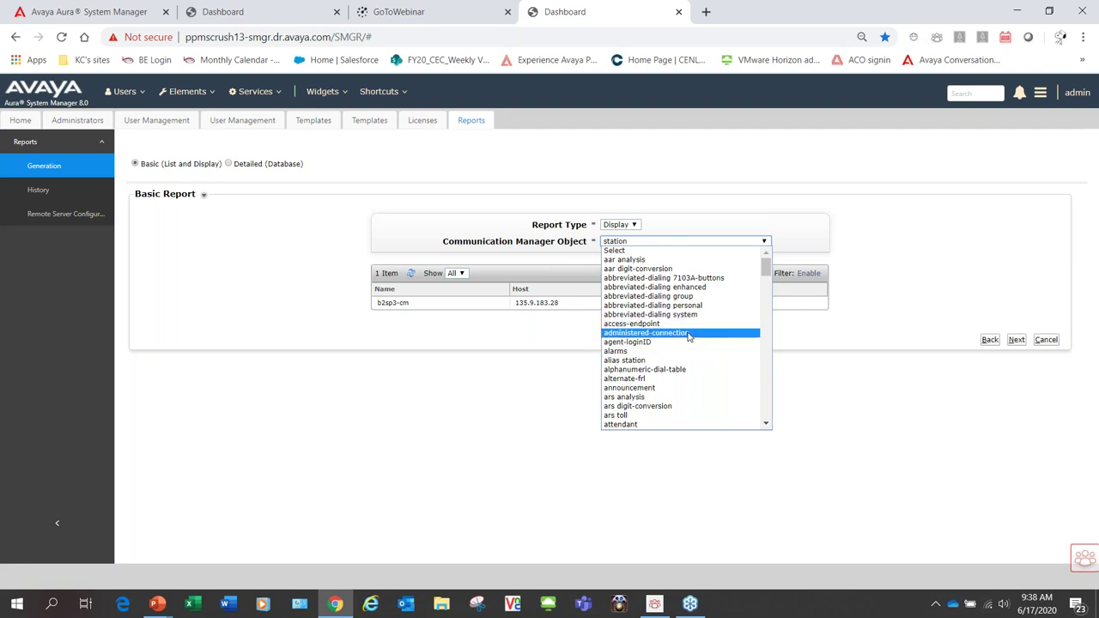
pyautogui.scroll(-5, 688, 337)
pyautogui.scroll(-5, 688, 337)
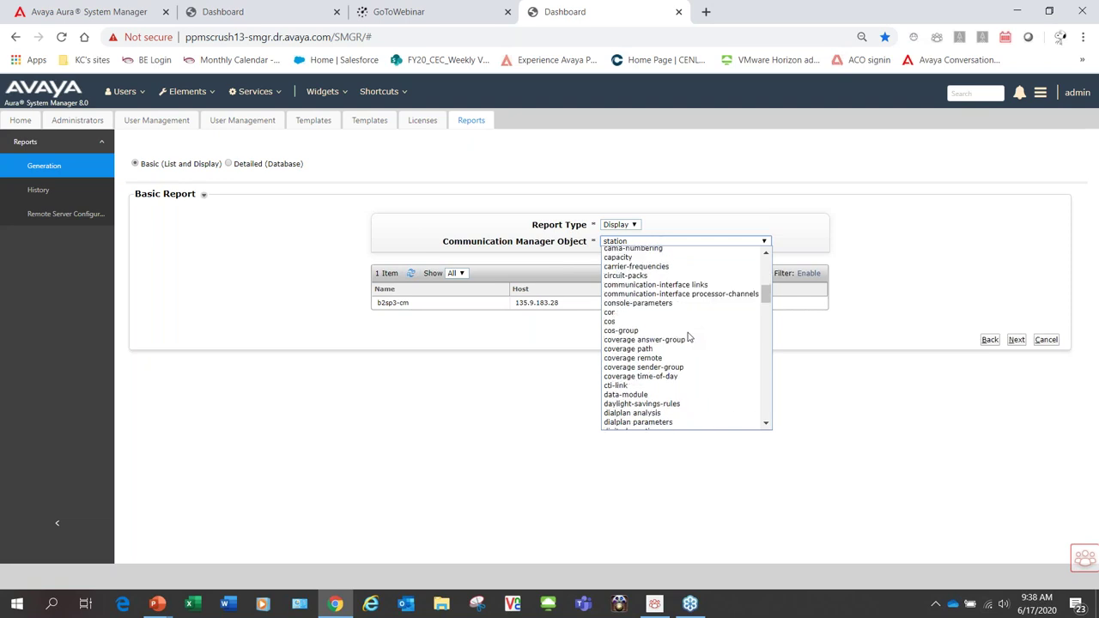
pyautogui.scroll(-5, 688, 337)
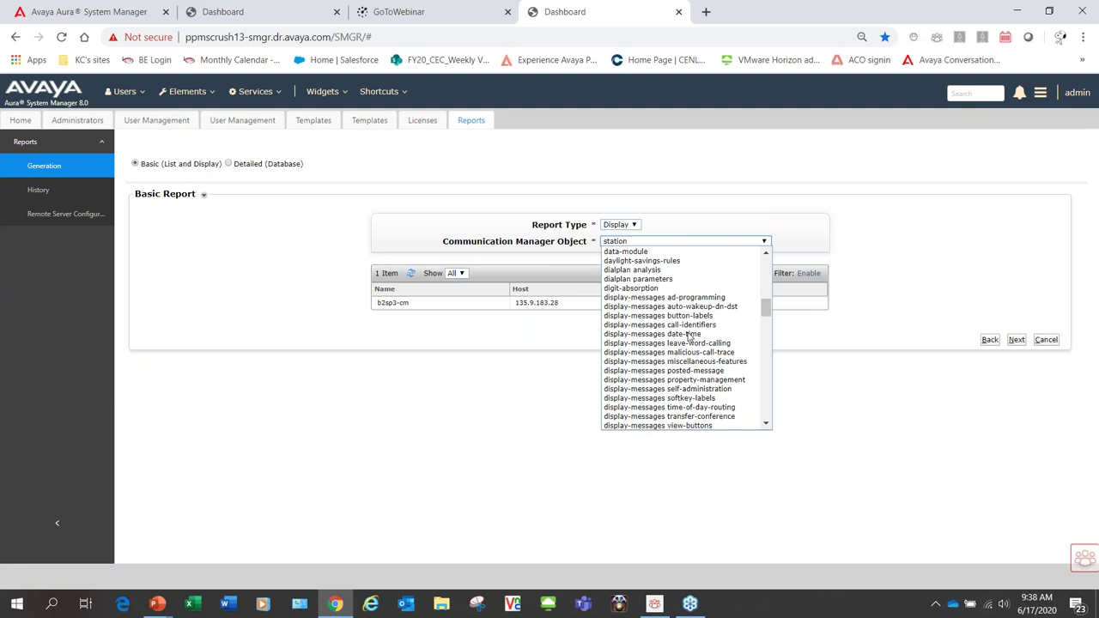
pyautogui.scroll(-5, 688, 337)
pyautogui.scroll(-5, 688, 336)
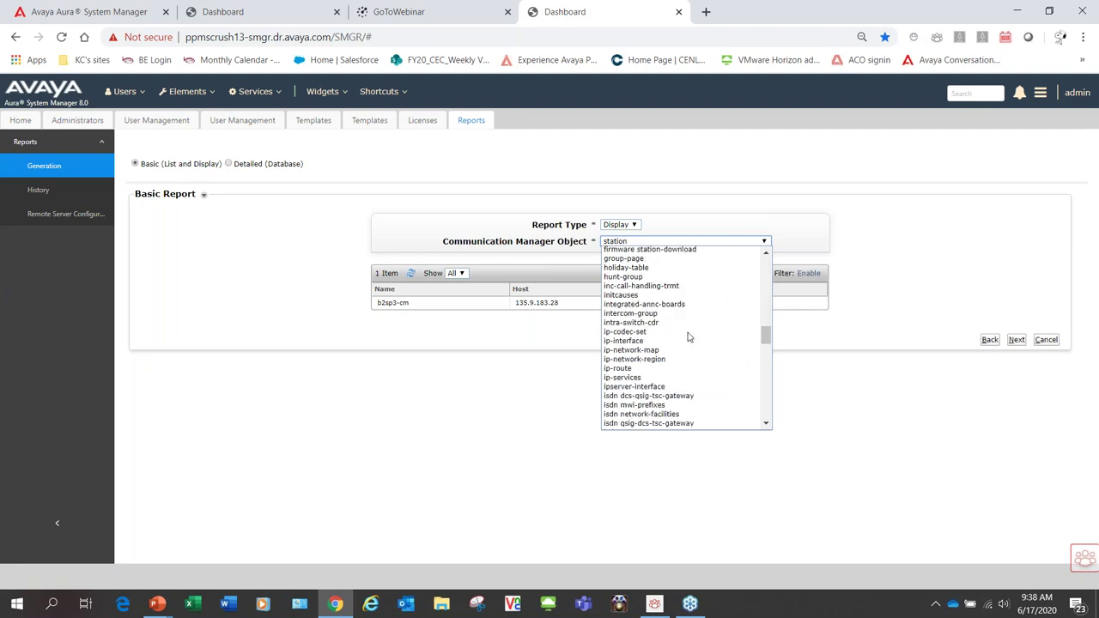
pyautogui.scroll(-5, 688, 337)
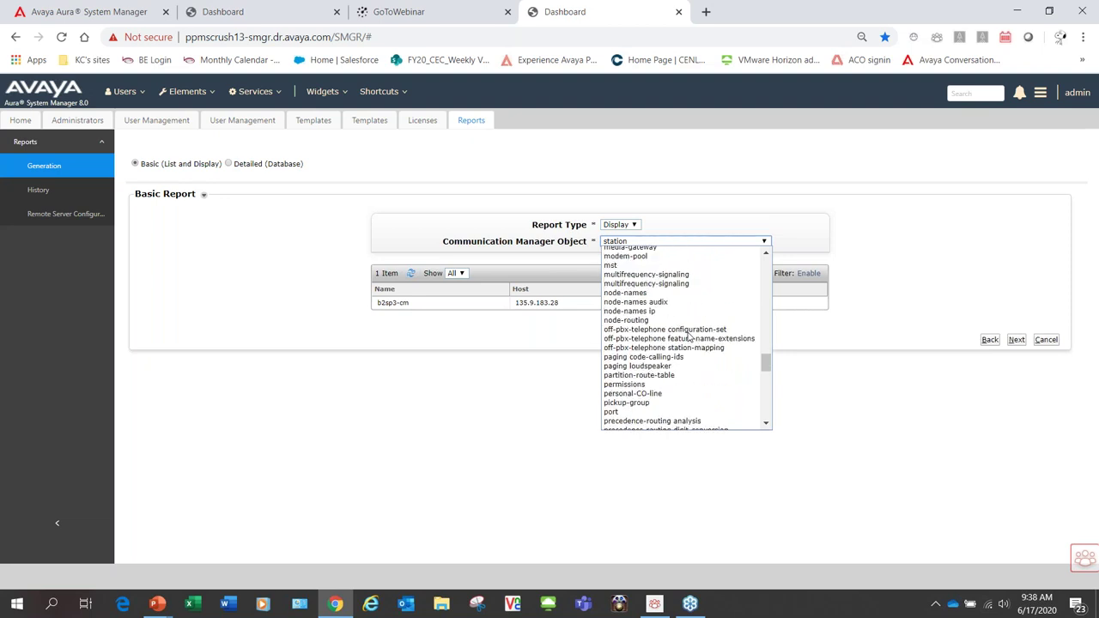
pyautogui.scroll(-7, 688, 335)
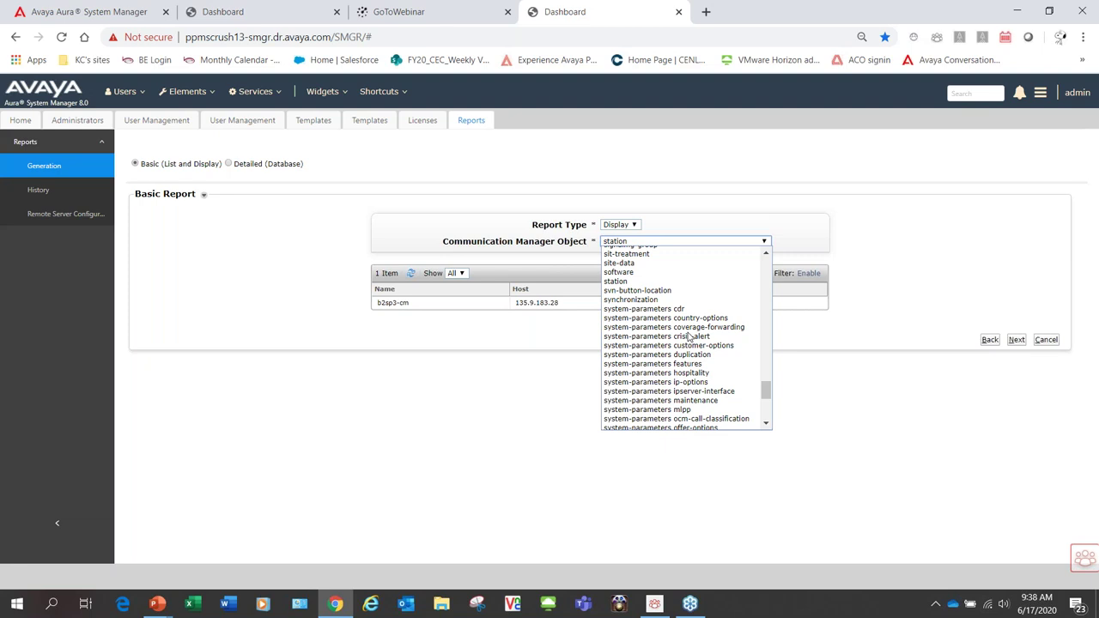
pyautogui.scroll(-5, 689, 337)
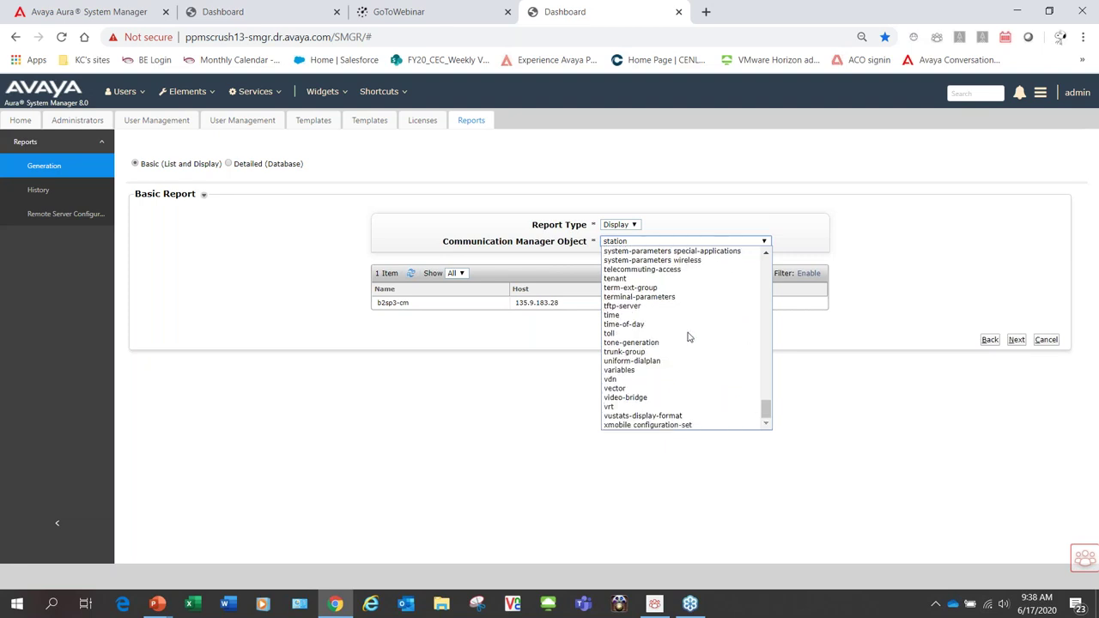
pyautogui.scroll(5, 688, 338)
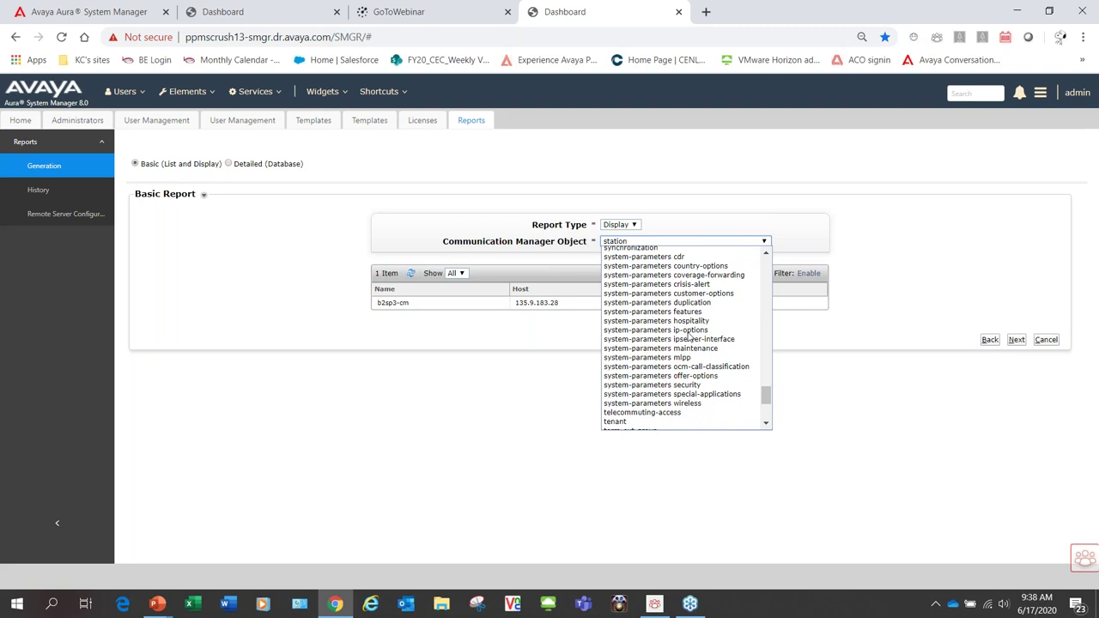
pyautogui.scroll(-5, 689, 336)
pyautogui.scroll(8, 688, 337)
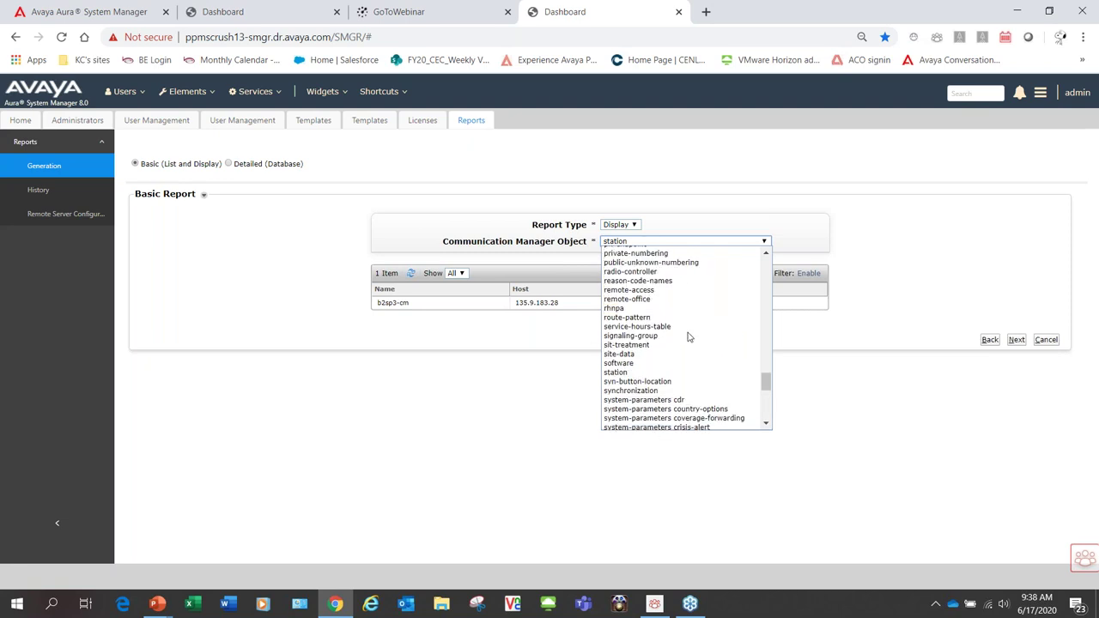
pyautogui.scroll(5, 688, 337)
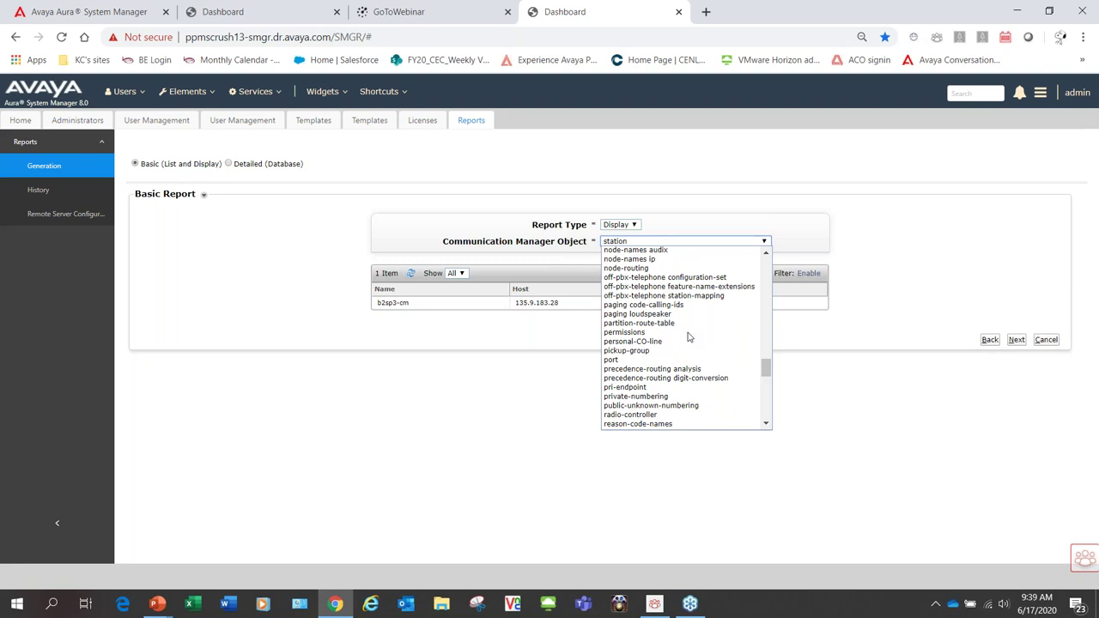
pyautogui.scroll(5, 688, 337)
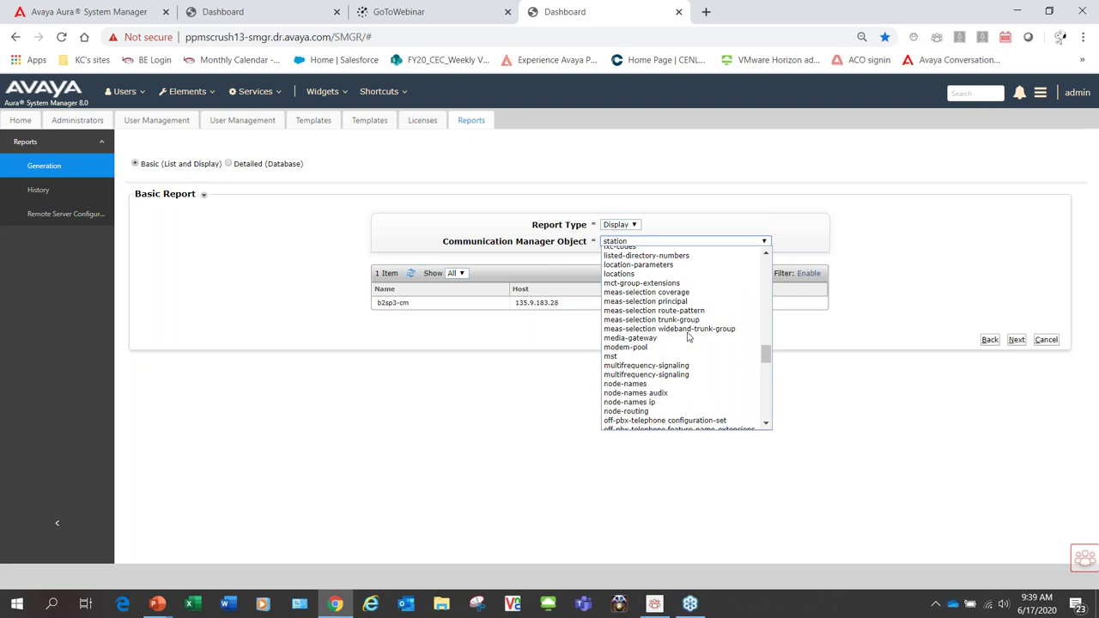
pyautogui.scroll(10, 688, 337)
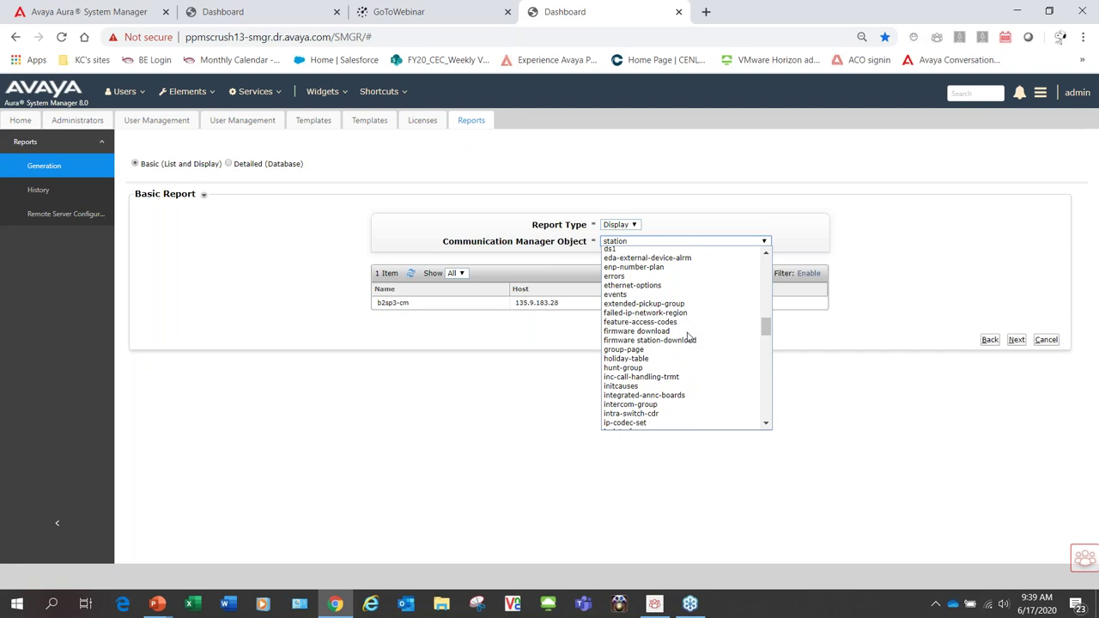
pyautogui.scroll(5, 688, 336)
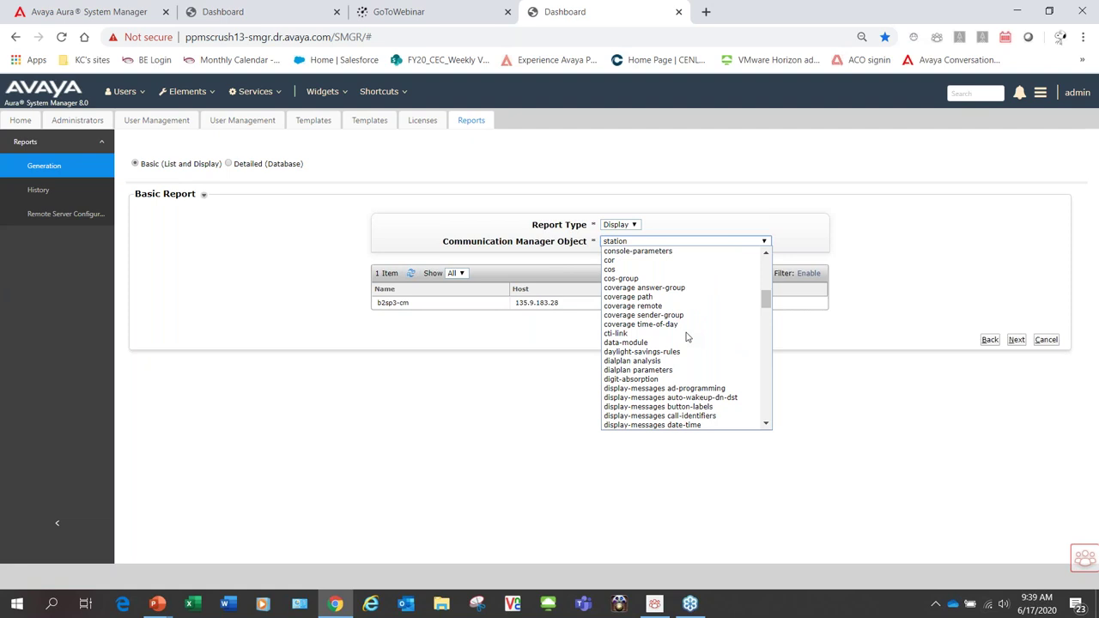
pyautogui.scroll(5, 688, 337)
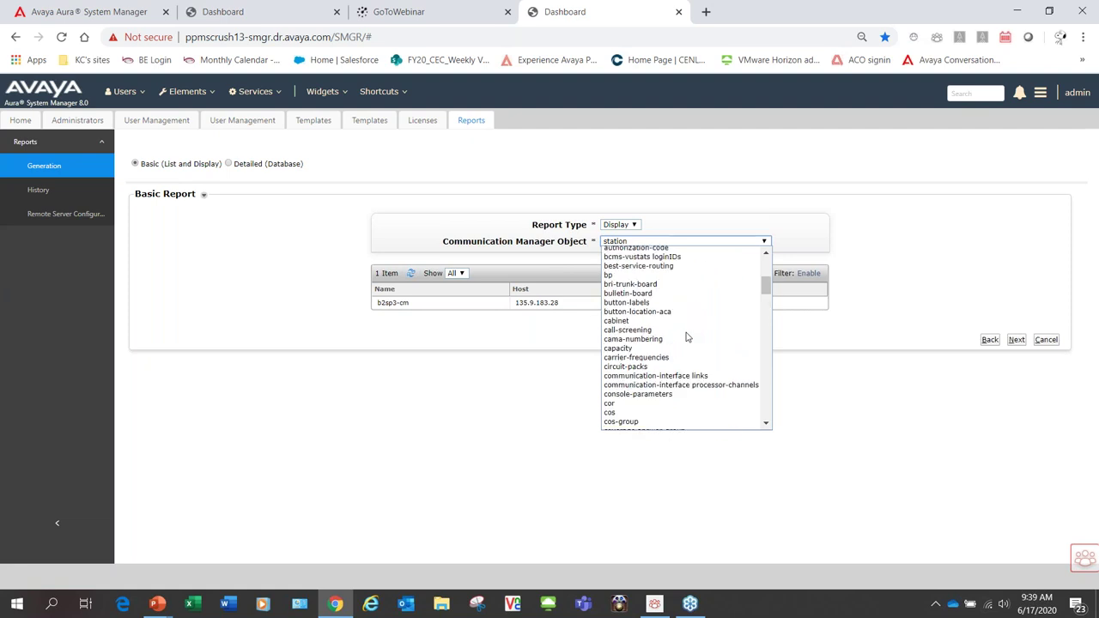
pyautogui.scroll(5, 688, 337)
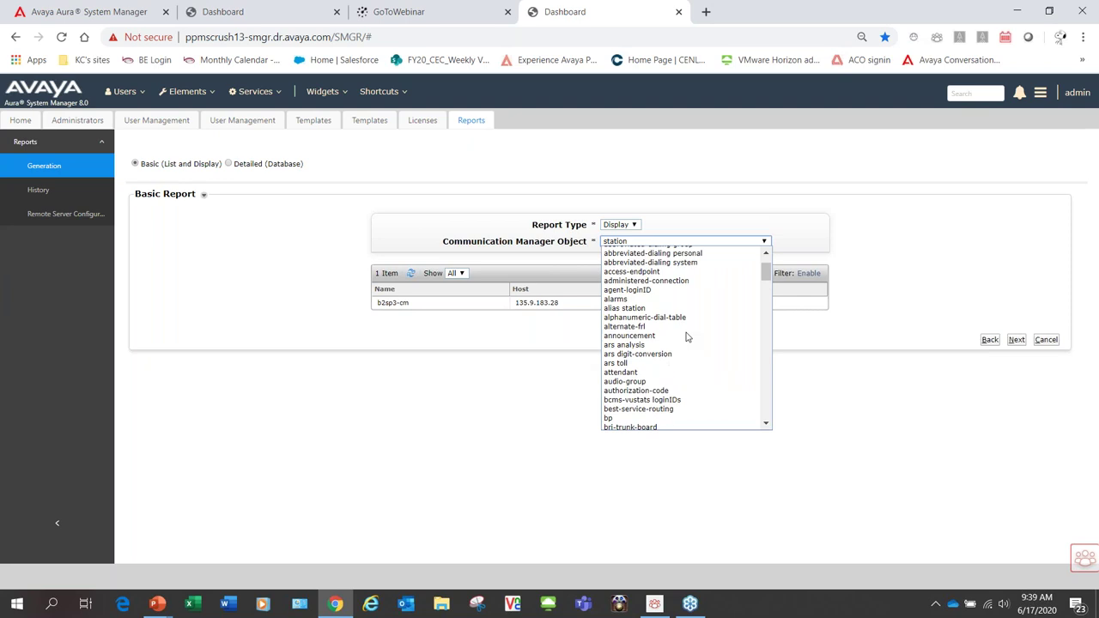
pyautogui.scroll(3, 688, 336)
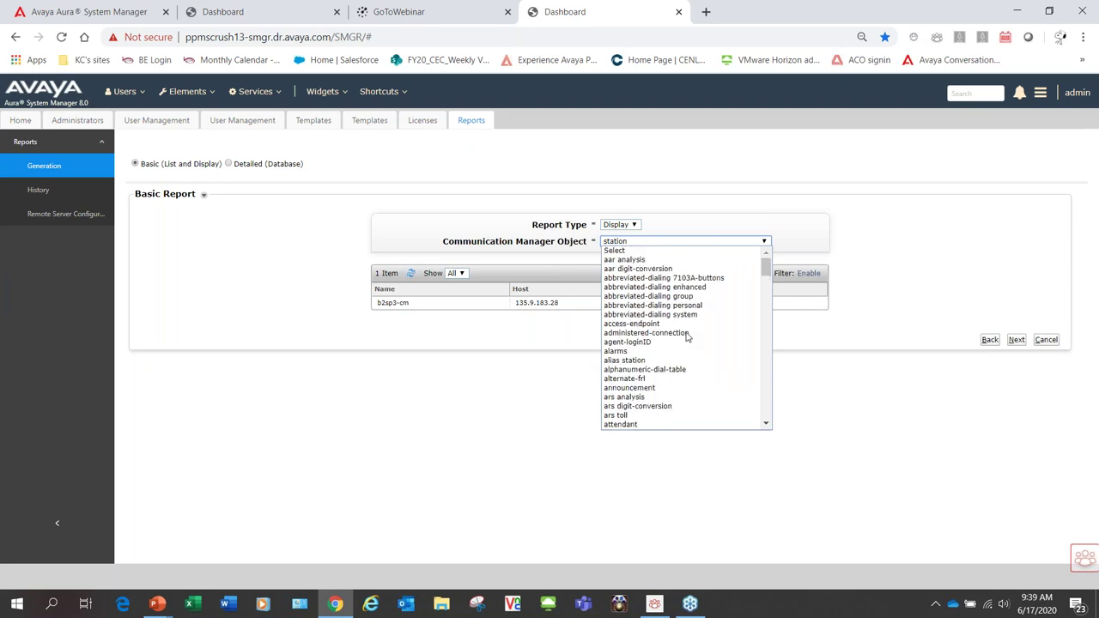
pyautogui.click(635, 336)
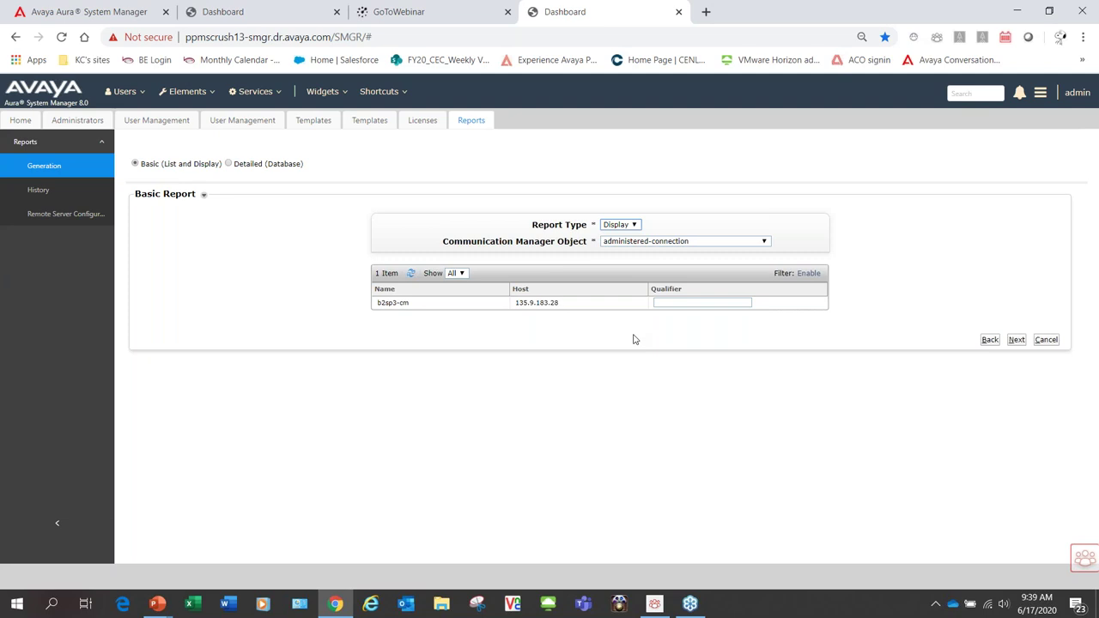
# - Attempt to continue, then cancel the report after the Qualifier-required error
pyautogui.click(1016, 341)
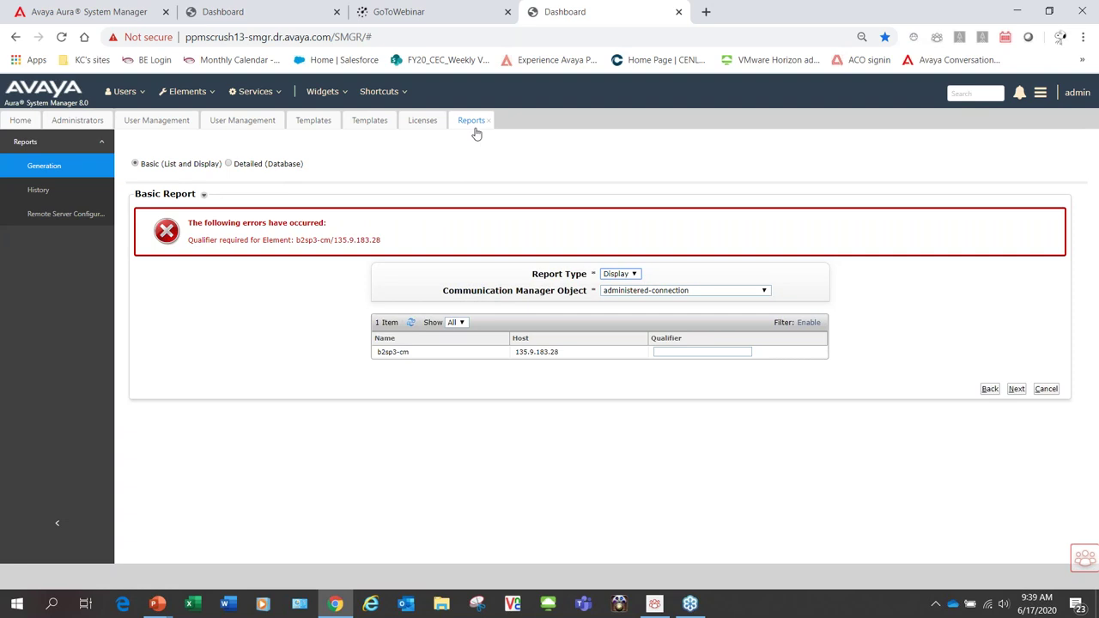
pyautogui.click(1046, 391)
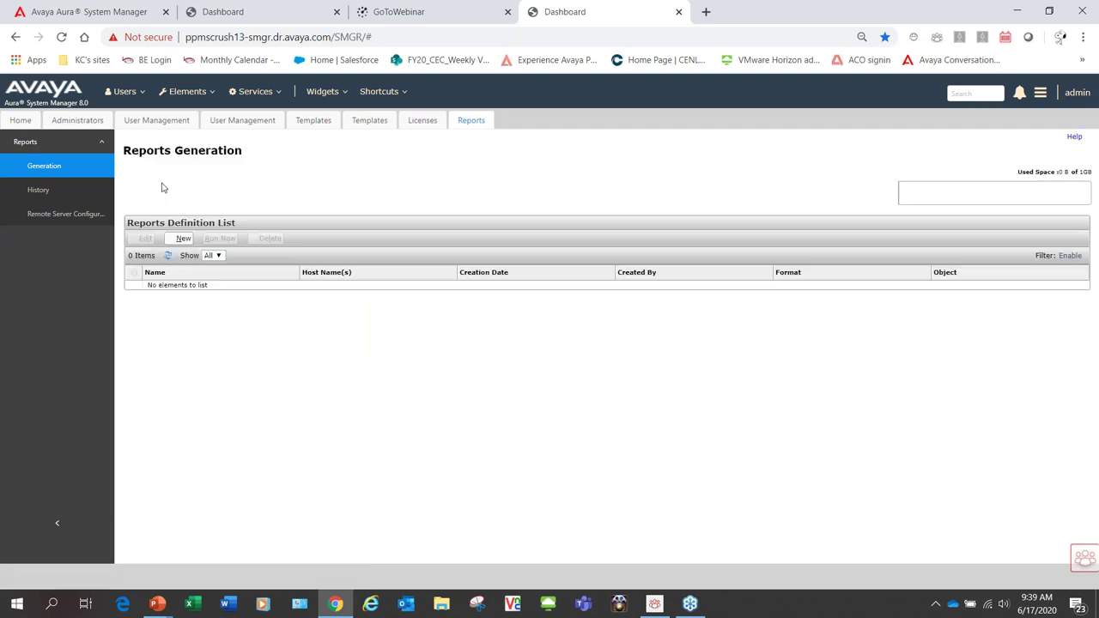
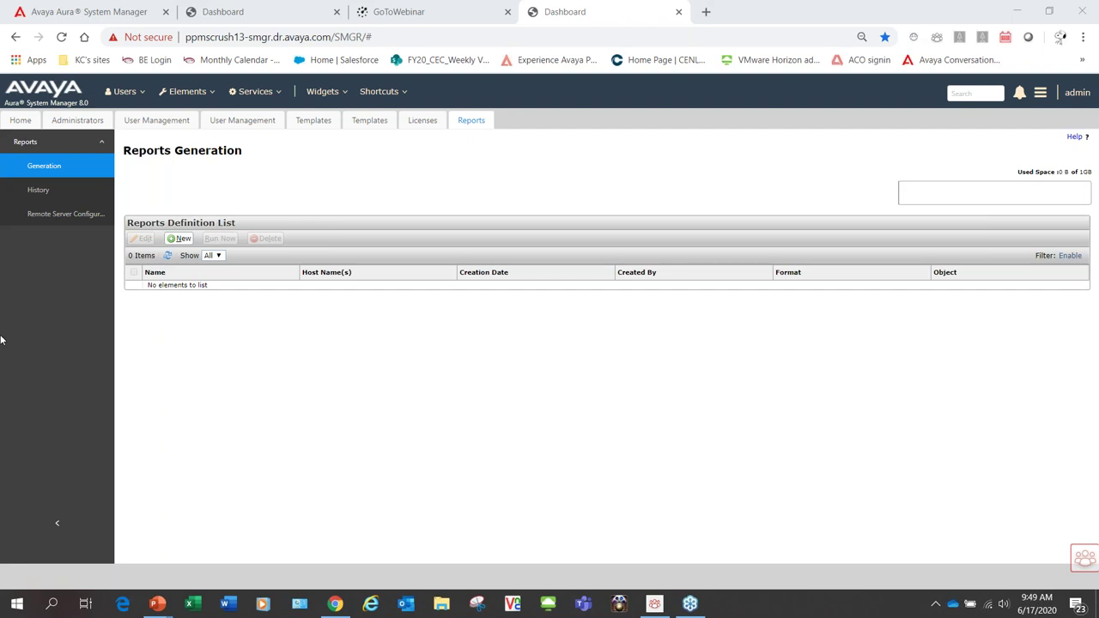
# - Go back to the Home dashboard showing 35/250000 users and all elements in sync
pyautogui.click(21, 121)
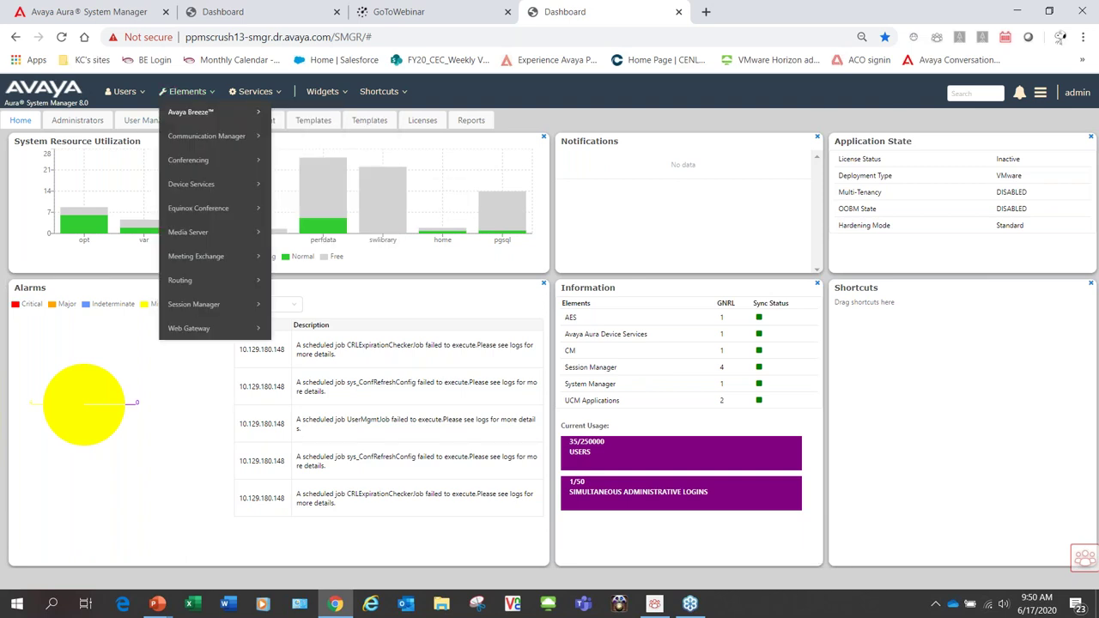
# - Open the CM Agent Templates page from Services > Templates, listing CM versions 5.0–8.0
pyautogui.moveTo(206, 93)
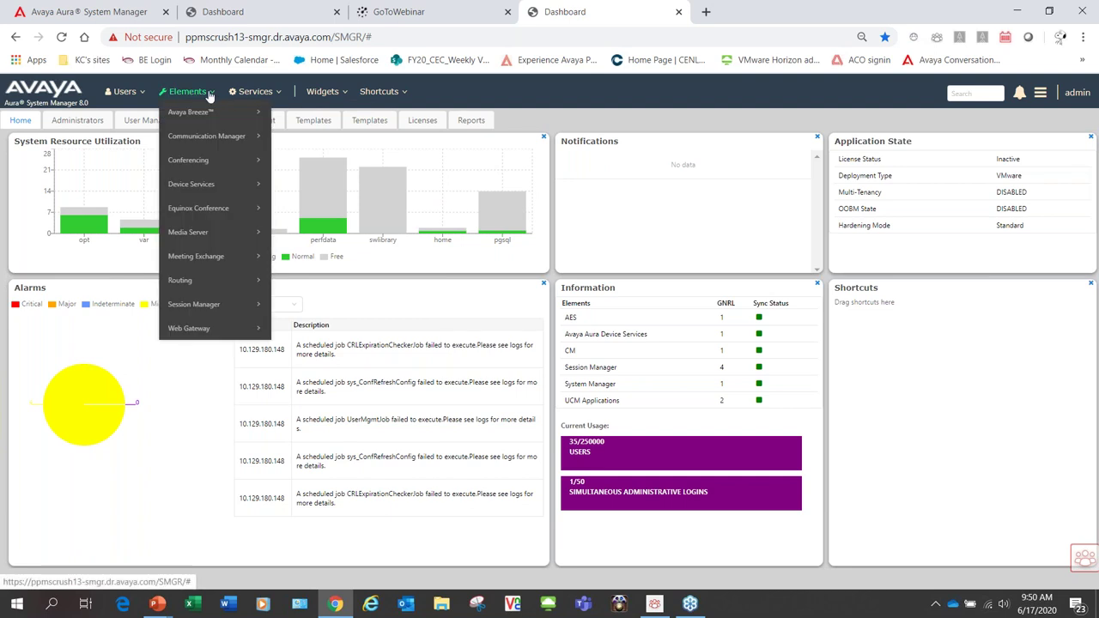
pyautogui.moveTo(129, 91)
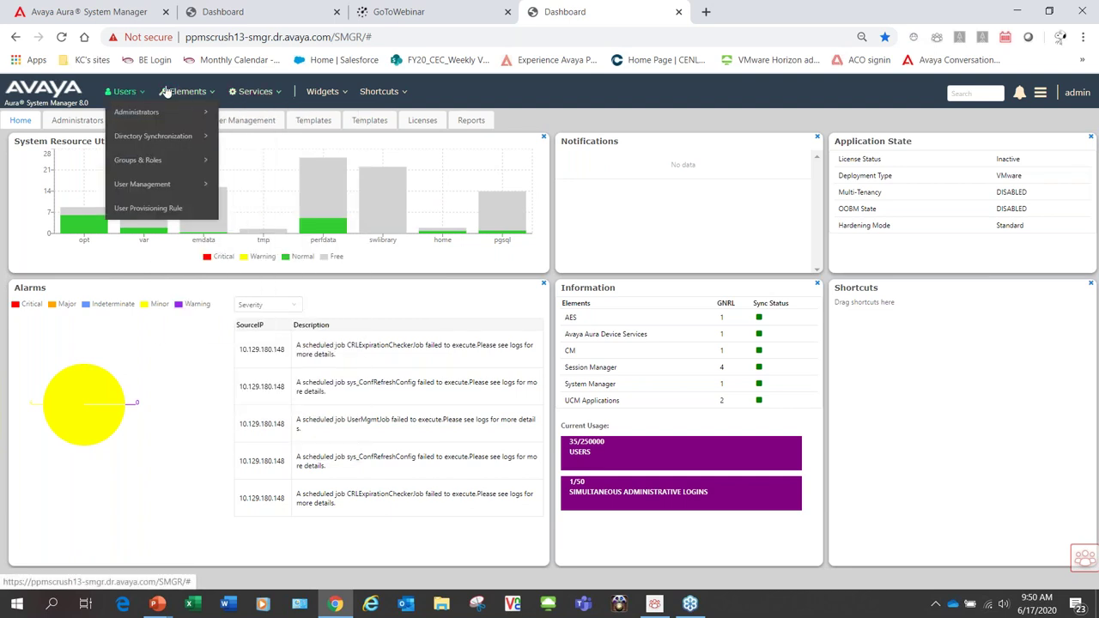
pyautogui.moveTo(258, 91)
pyautogui.moveTo(290, 424)
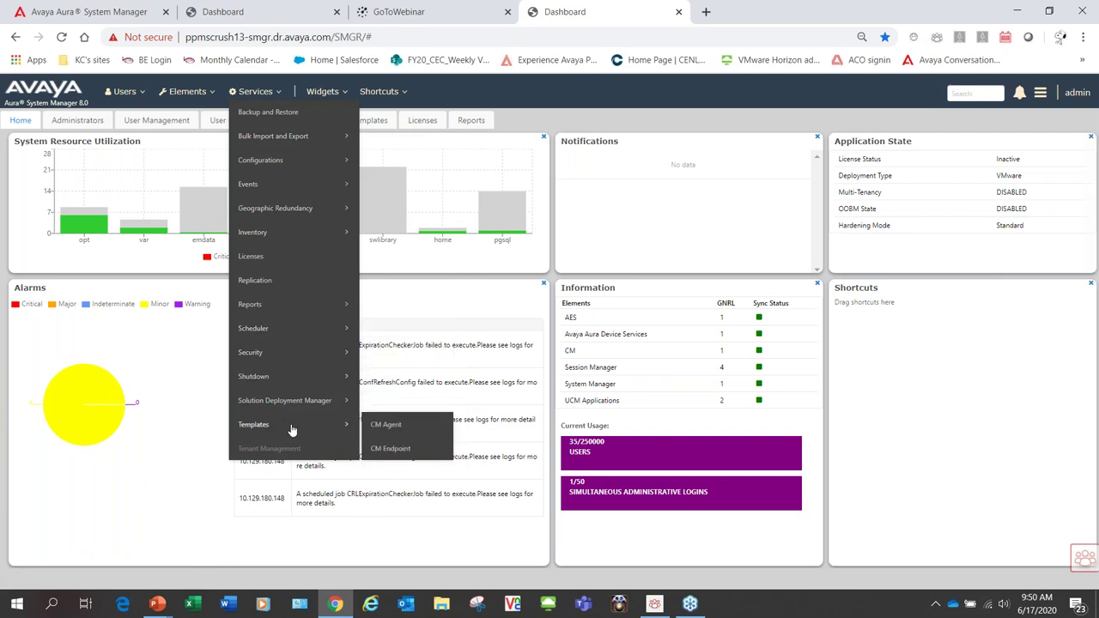
pyautogui.click(389, 427)
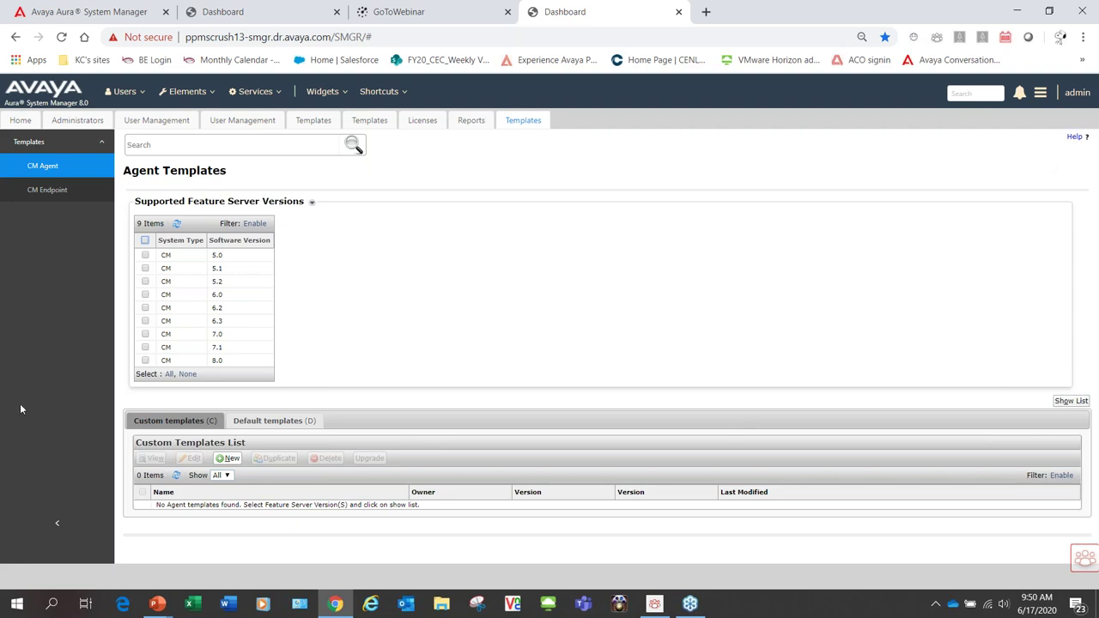
# - Go to Services > Bulk Import and Export > Import > Inventory > Elements
pyautogui.click(266, 92)
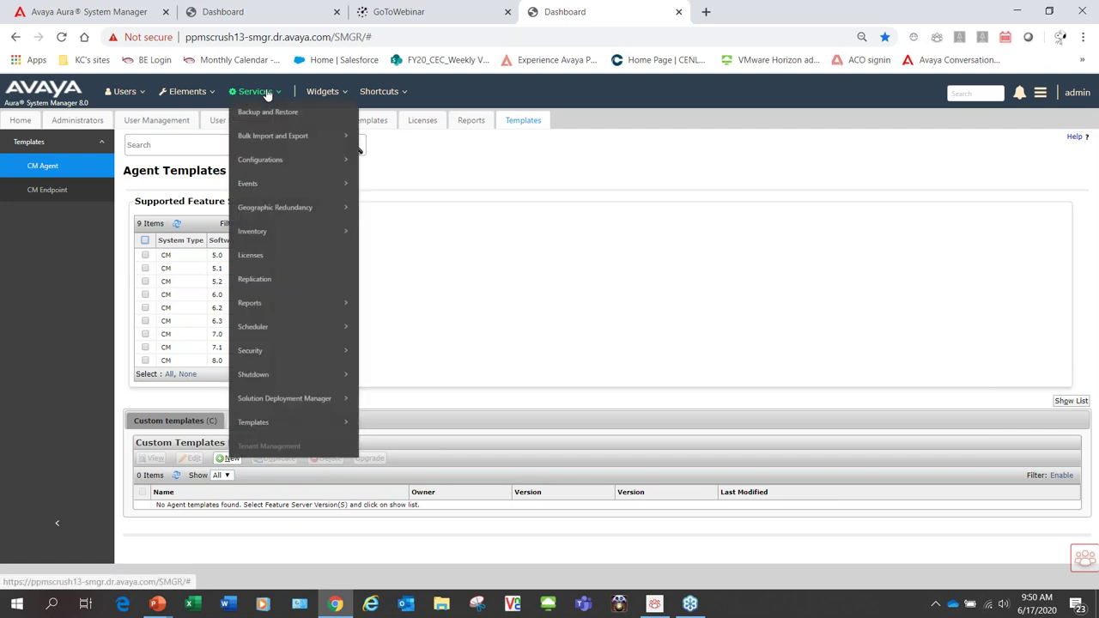
pyautogui.moveTo(290, 135)
pyautogui.moveTo(408, 138)
pyautogui.moveTo(429, 164)
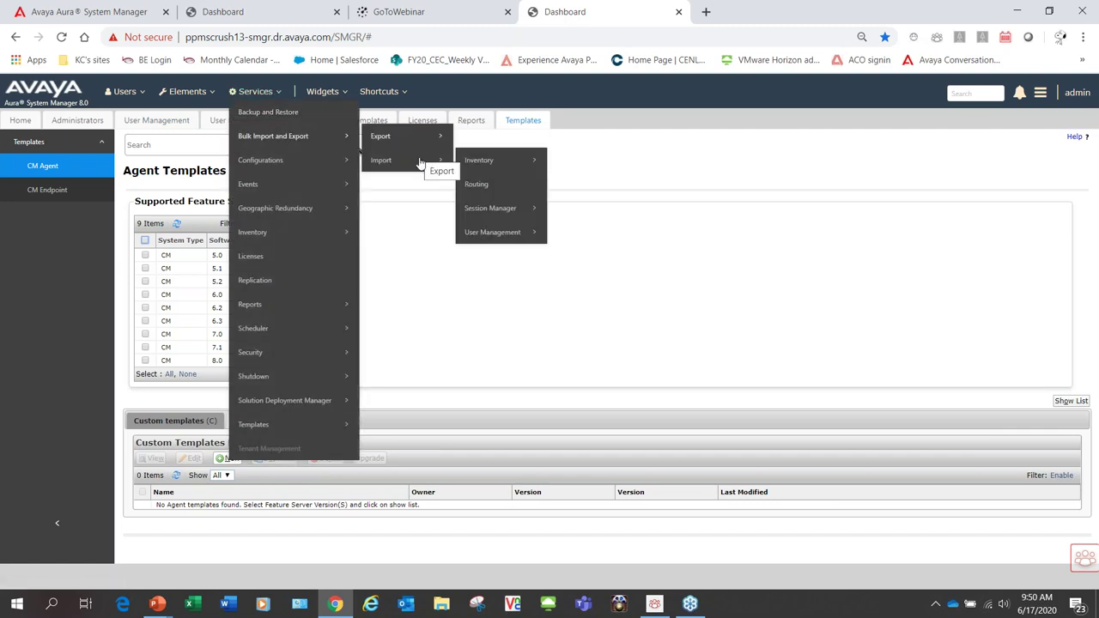
pyautogui.moveTo(507, 161)
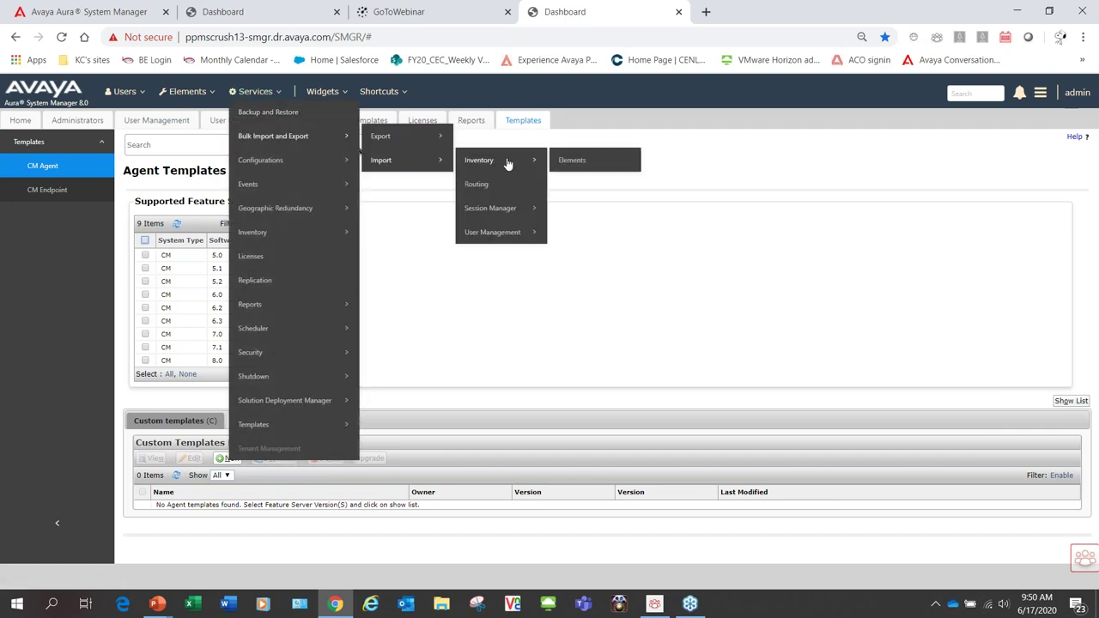
pyautogui.click(600, 160)
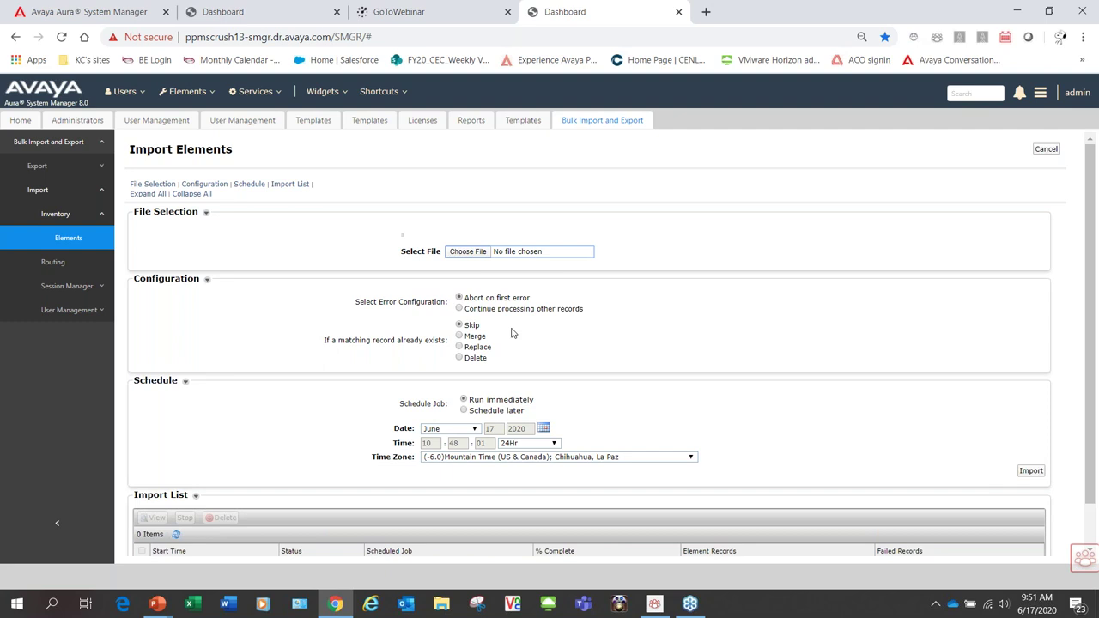
# - Review the Import Elements page and run Import without a file, getting 'Unsupported file-type! Invalid File'
pyautogui.scroll(-1, 512, 333)
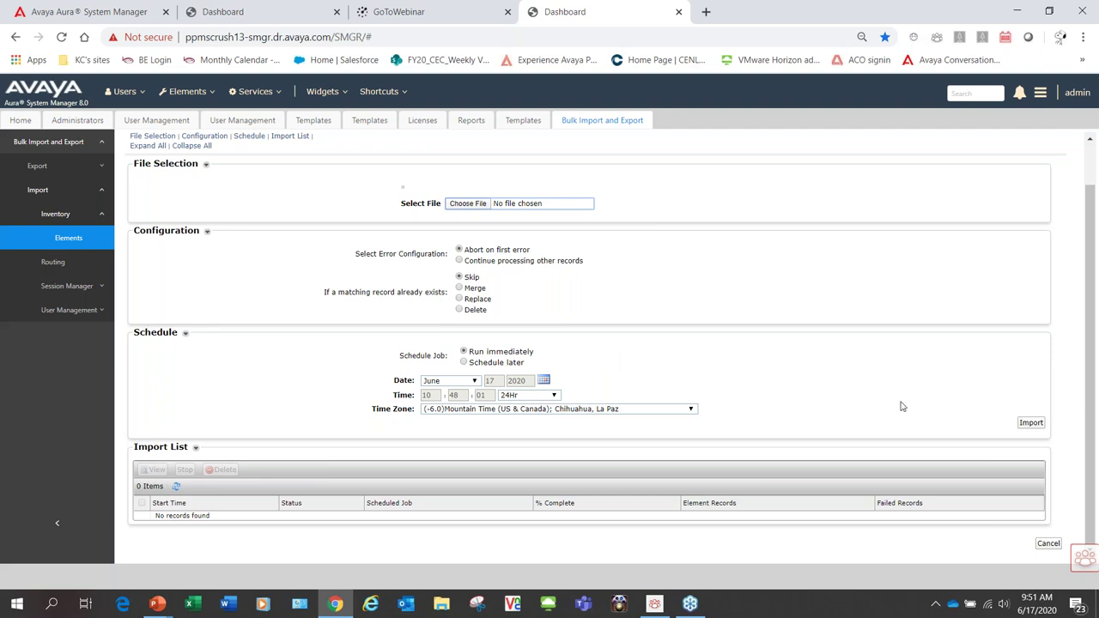
pyautogui.scroll(1, 902, 407)
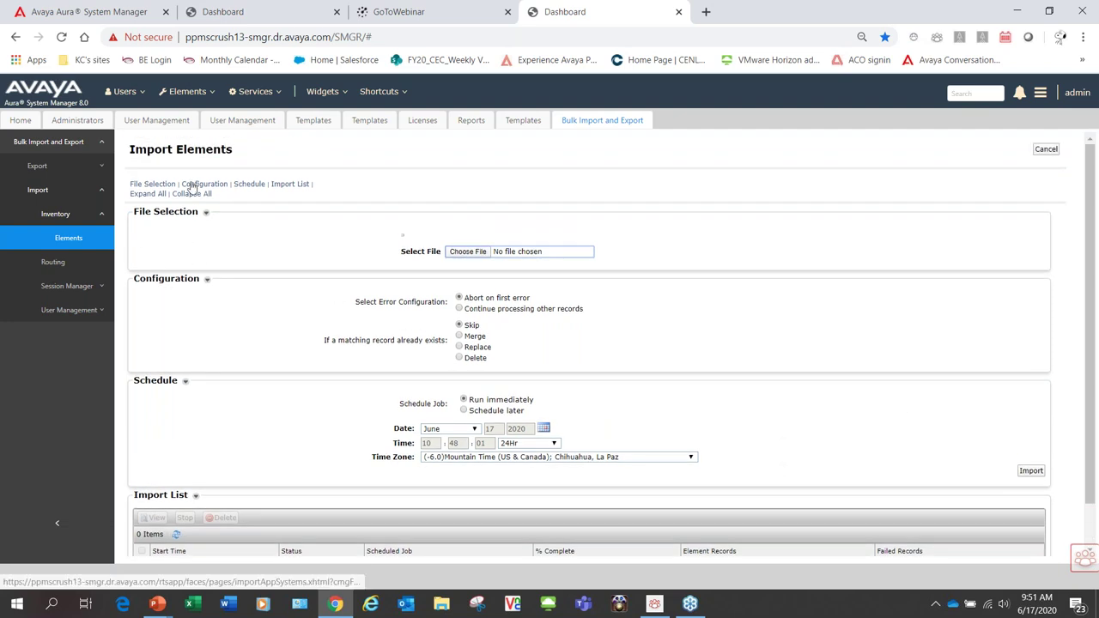
pyautogui.click(1030, 470)
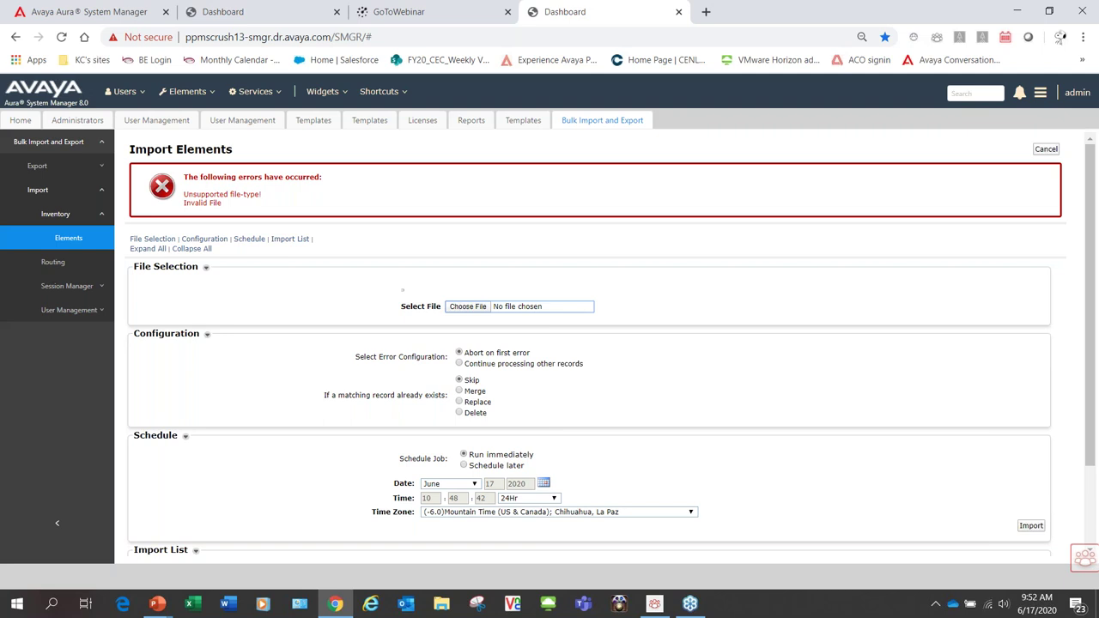
# - Open System Manager Help in a new tab from the header's hamburger menu
pyautogui.click(1040, 97)
pyautogui.click(1037, 100)
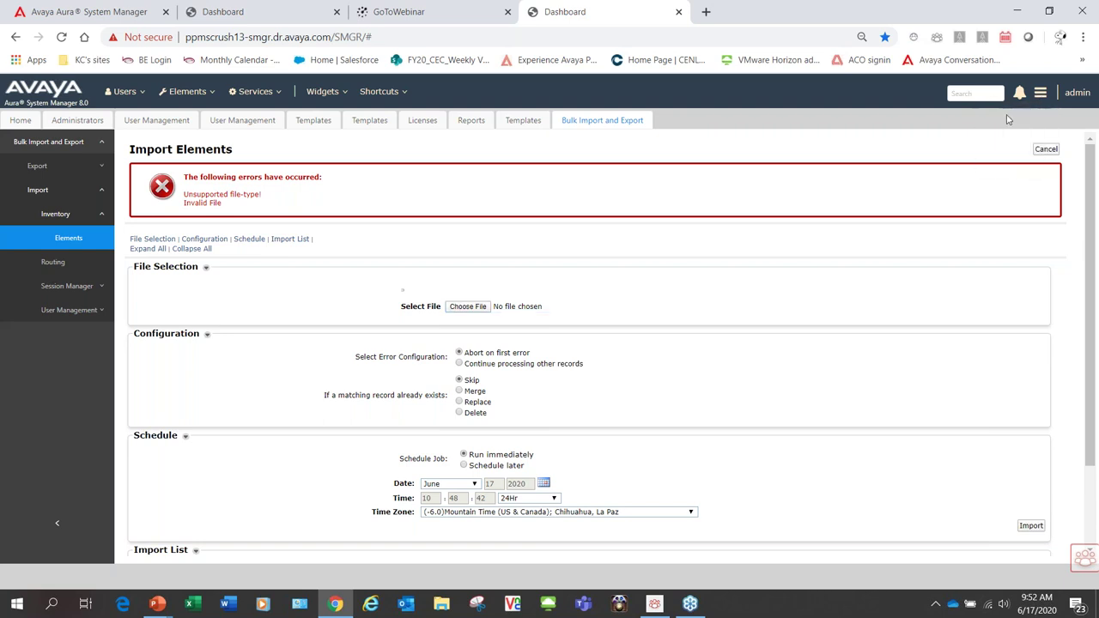
pyautogui.click(1041, 100)
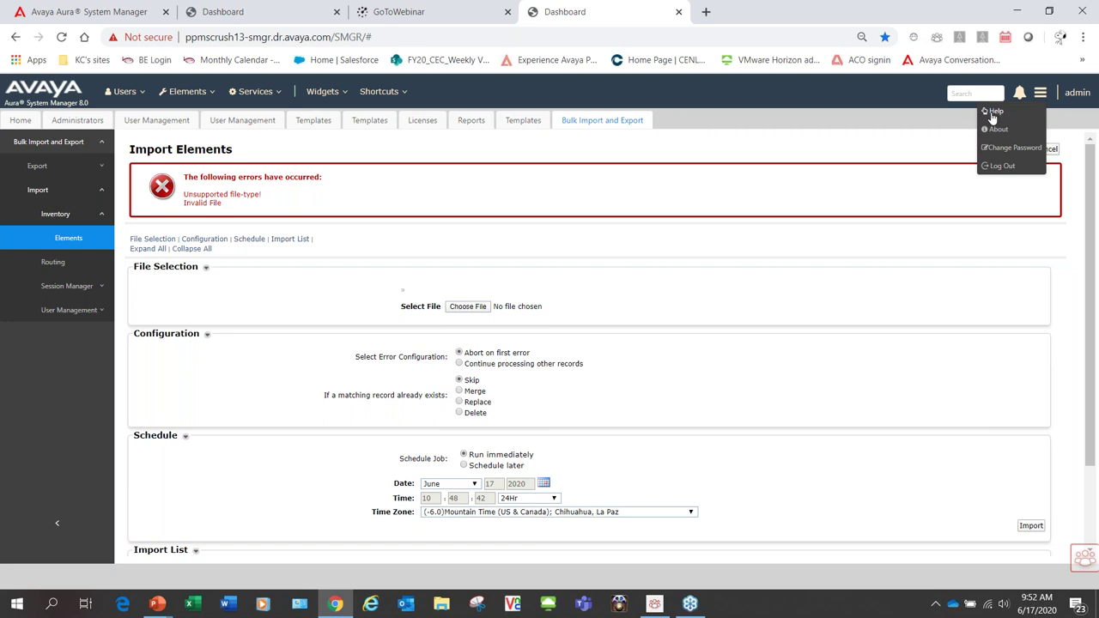
pyautogui.click(995, 112)
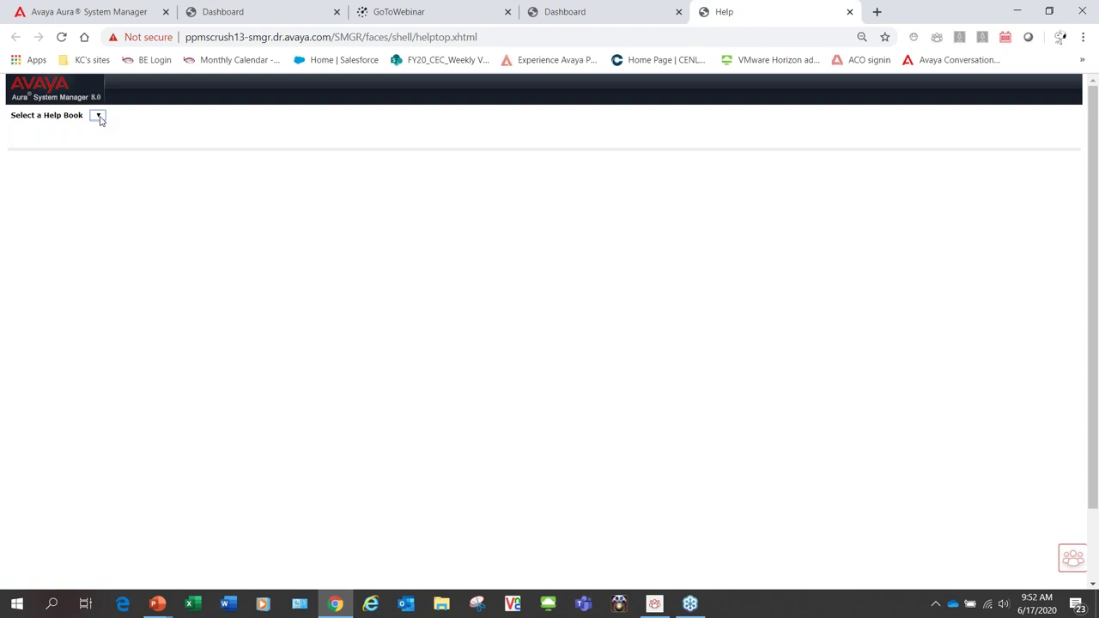
# - Look back over the Import Elements tab and the newly opened Help tab
pyautogui.click(611, 24)
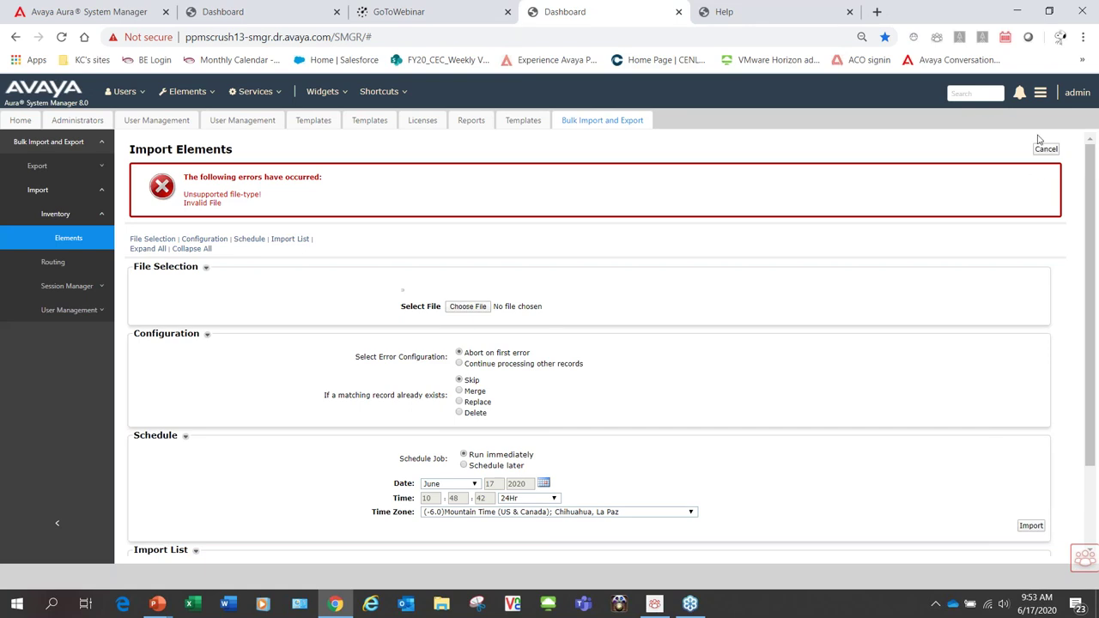
pyautogui.click(1039, 94)
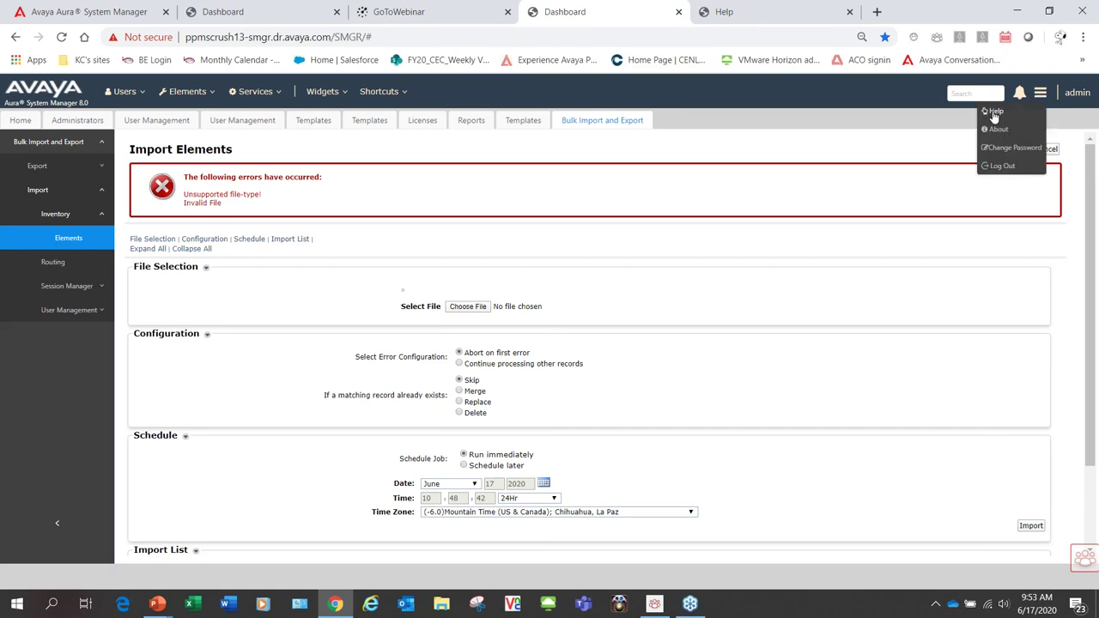
pyautogui.click(744, 20)
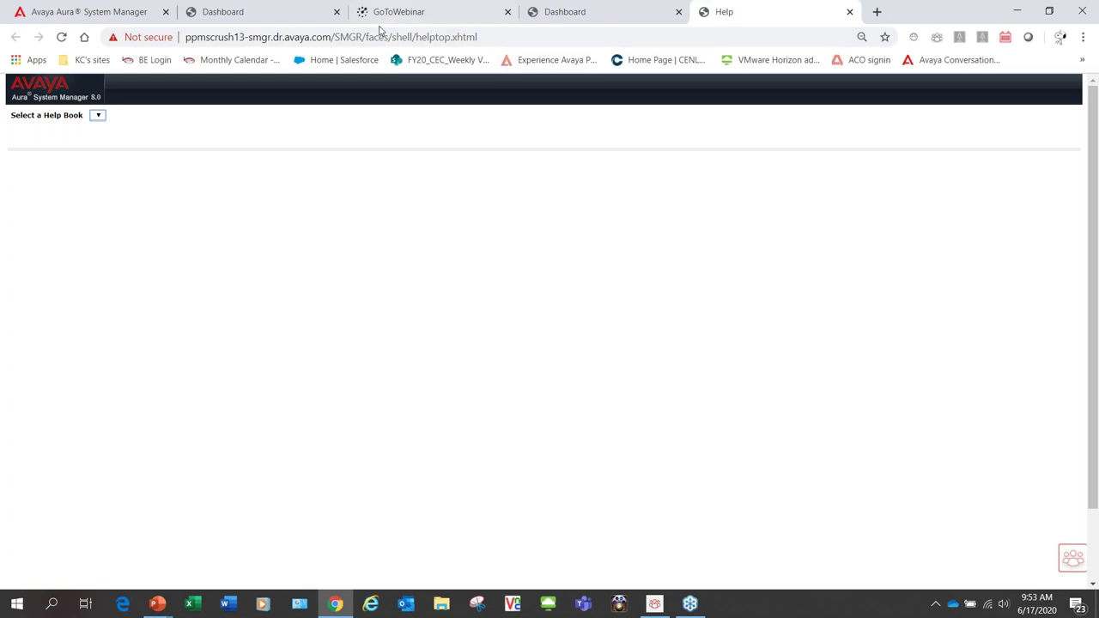
# - On the second System Manager 8.1 console tab, request Help from the header menu
pyautogui.click(256, 21)
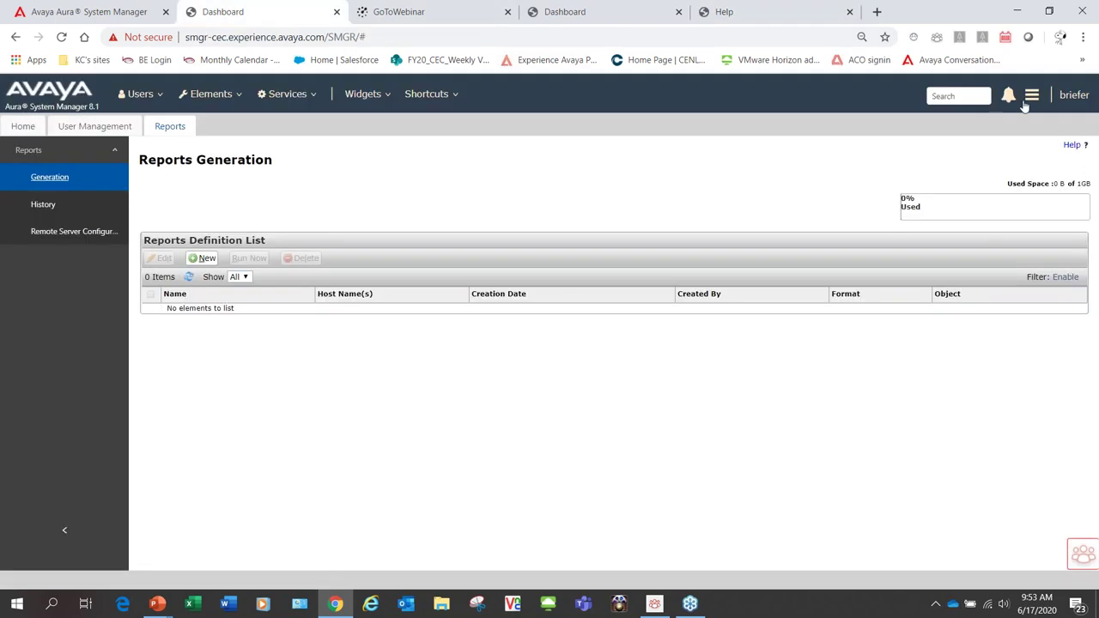
pyautogui.click(1031, 96)
pyautogui.click(1005, 119)
pyautogui.click(1031, 96)
pyautogui.click(994, 124)
pyautogui.click(1032, 96)
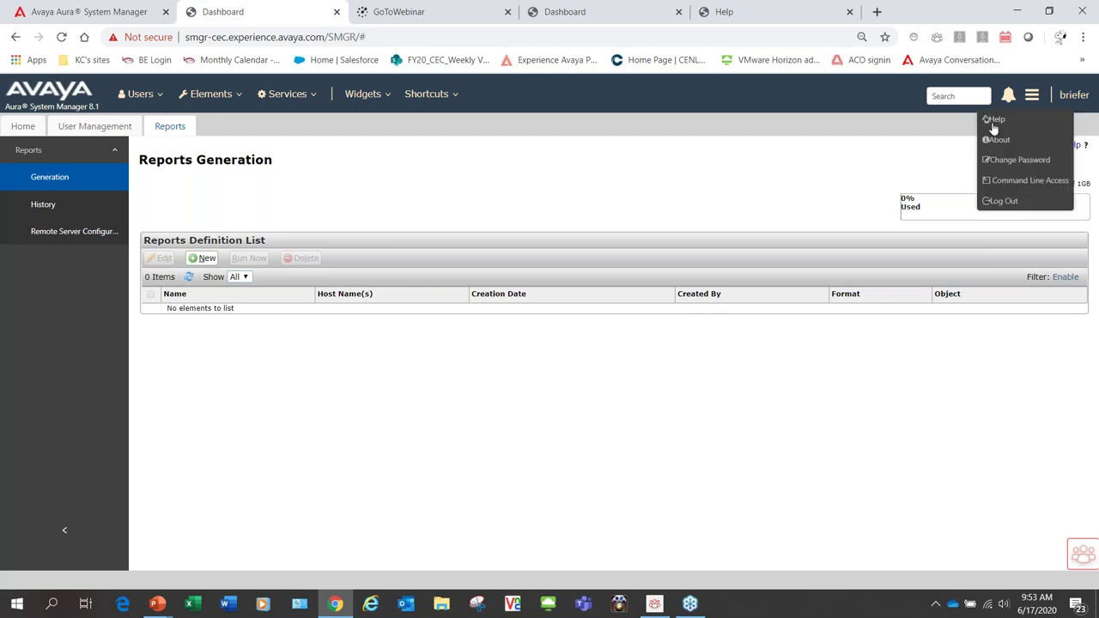
pyautogui.click(993, 122)
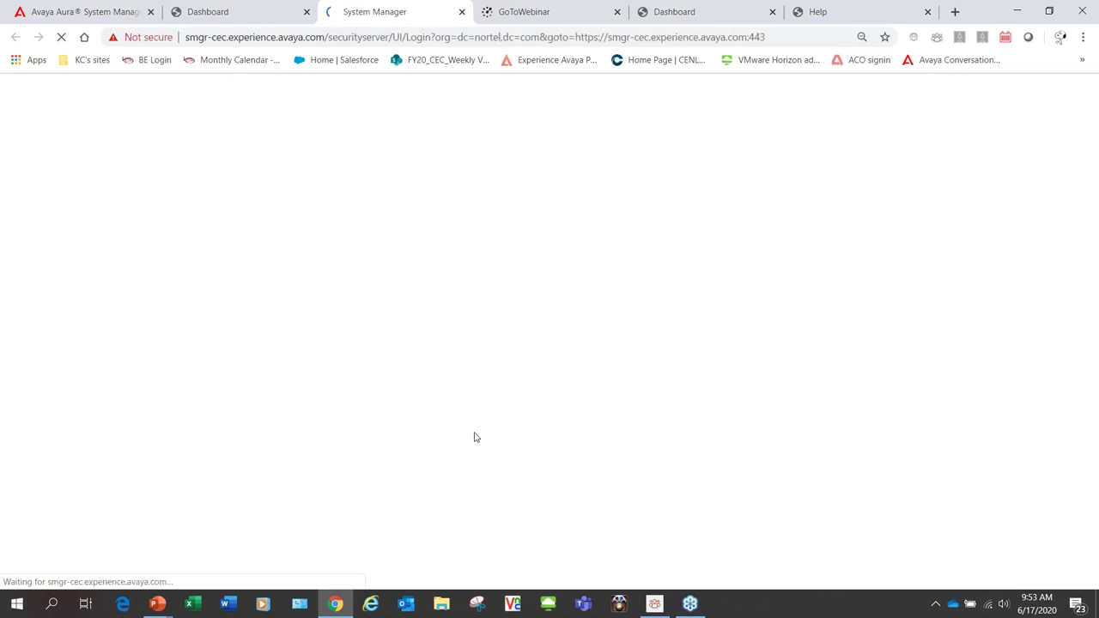
pyautogui.click(684, 17)
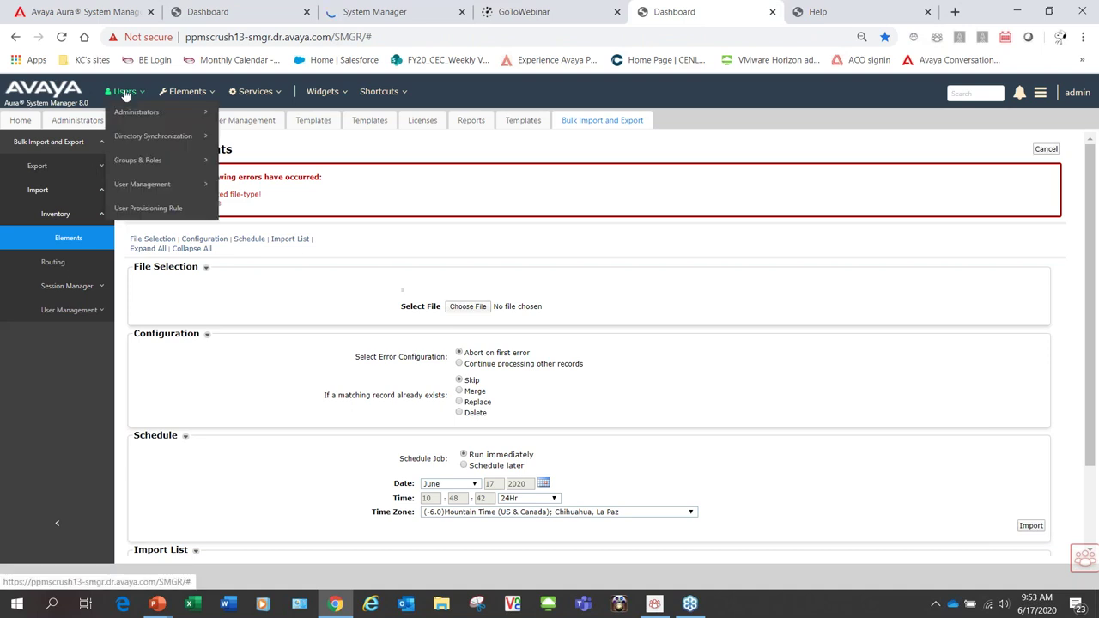
pyautogui.moveTo(189, 100)
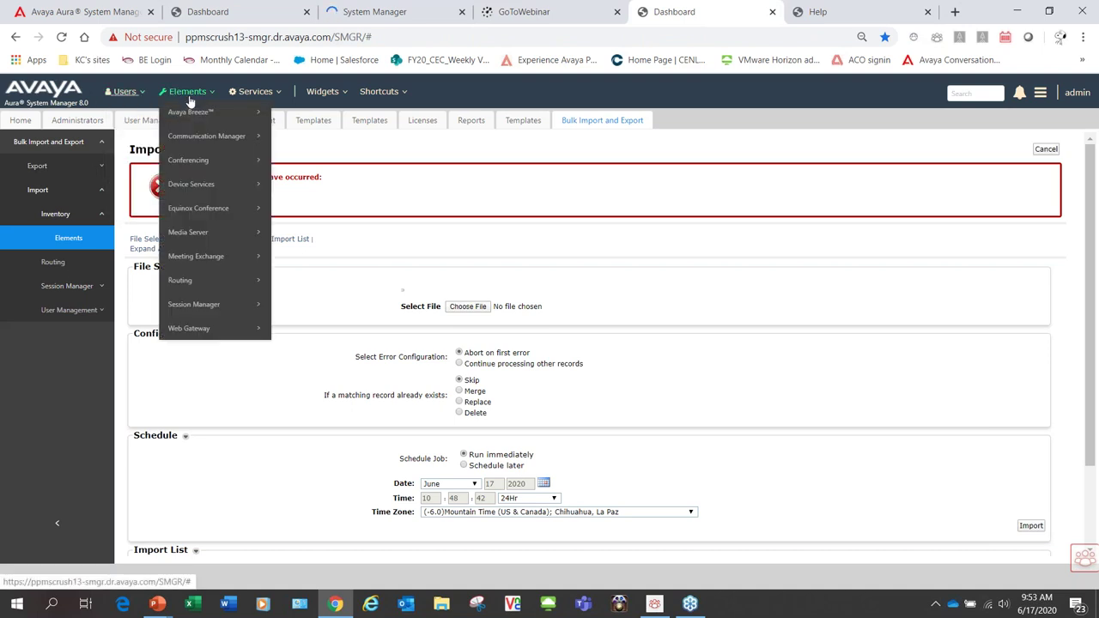
pyautogui.moveTo(256, 93)
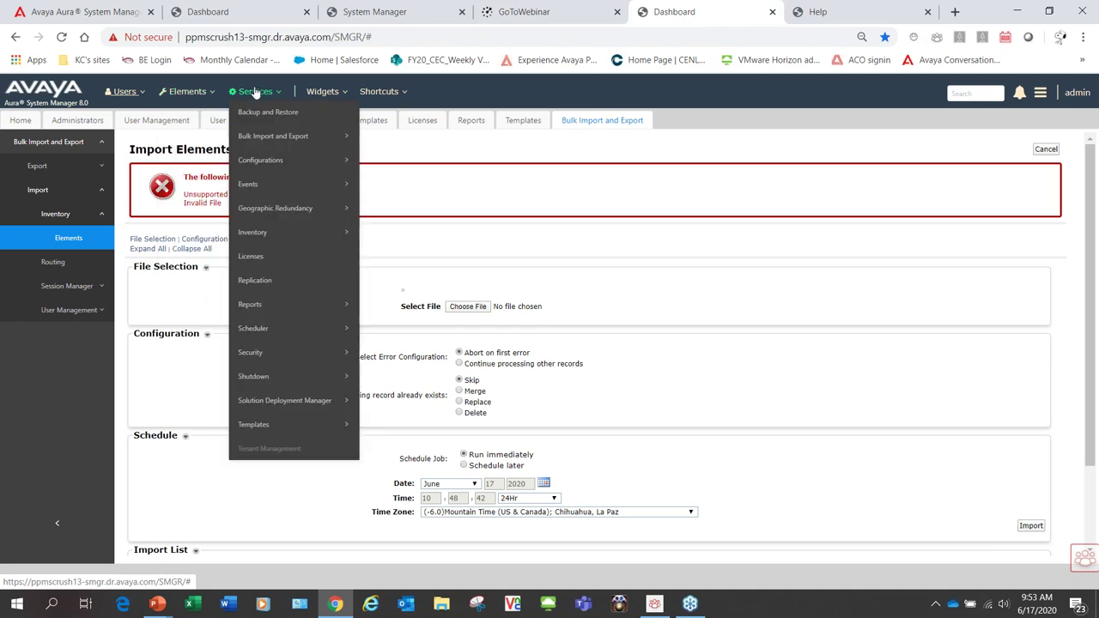
pyautogui.moveTo(199, 138)
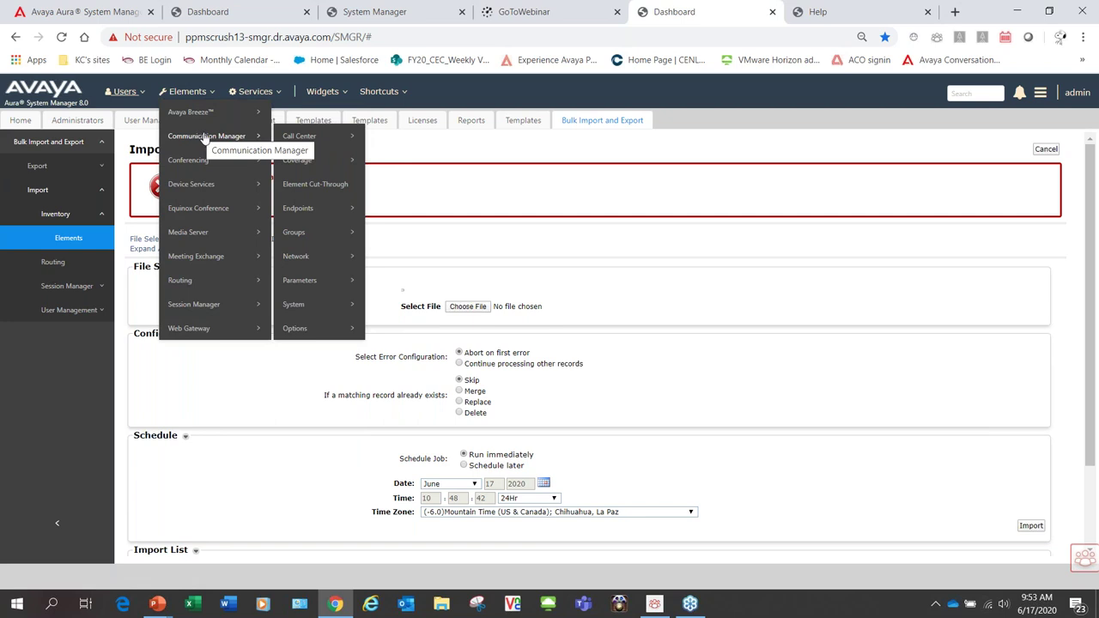
pyautogui.moveTo(338, 261)
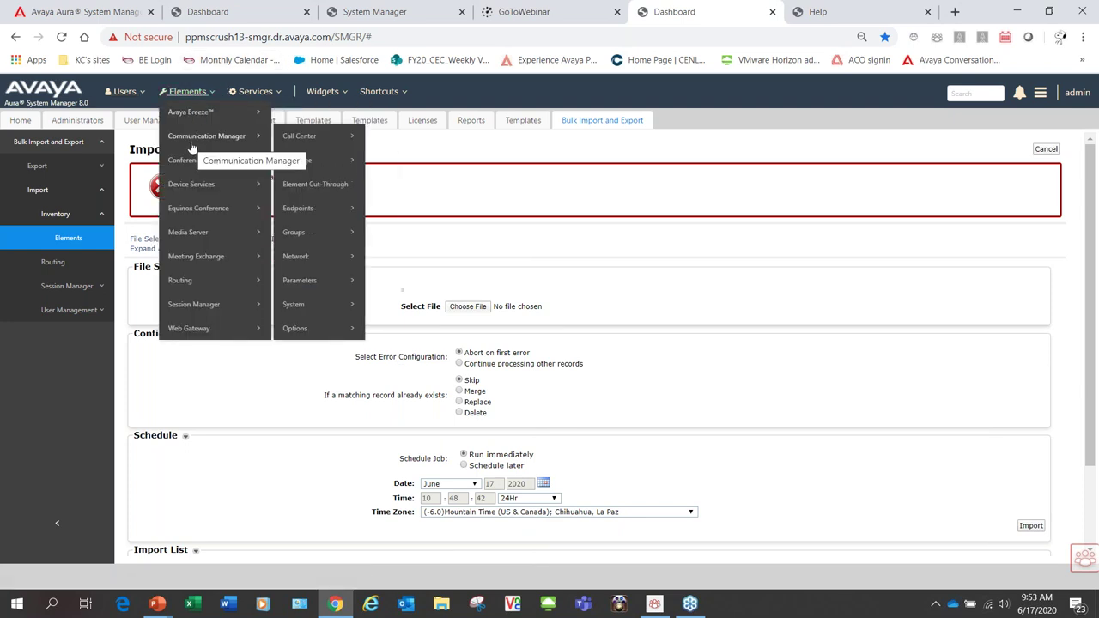
pyautogui.moveTo(329, 335)
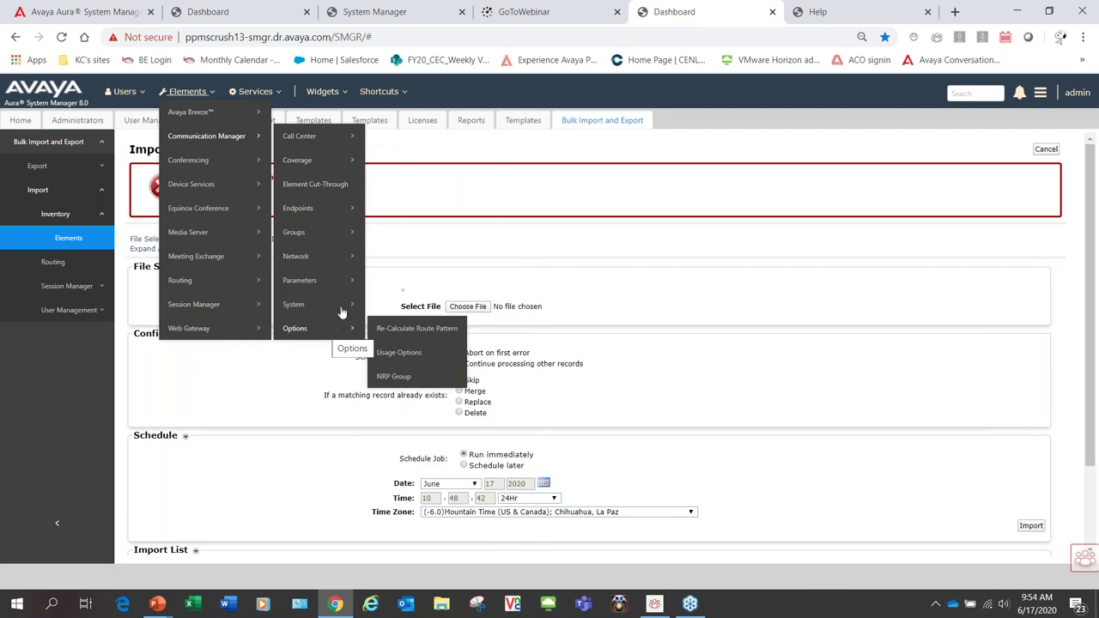
pyautogui.moveTo(342, 311)
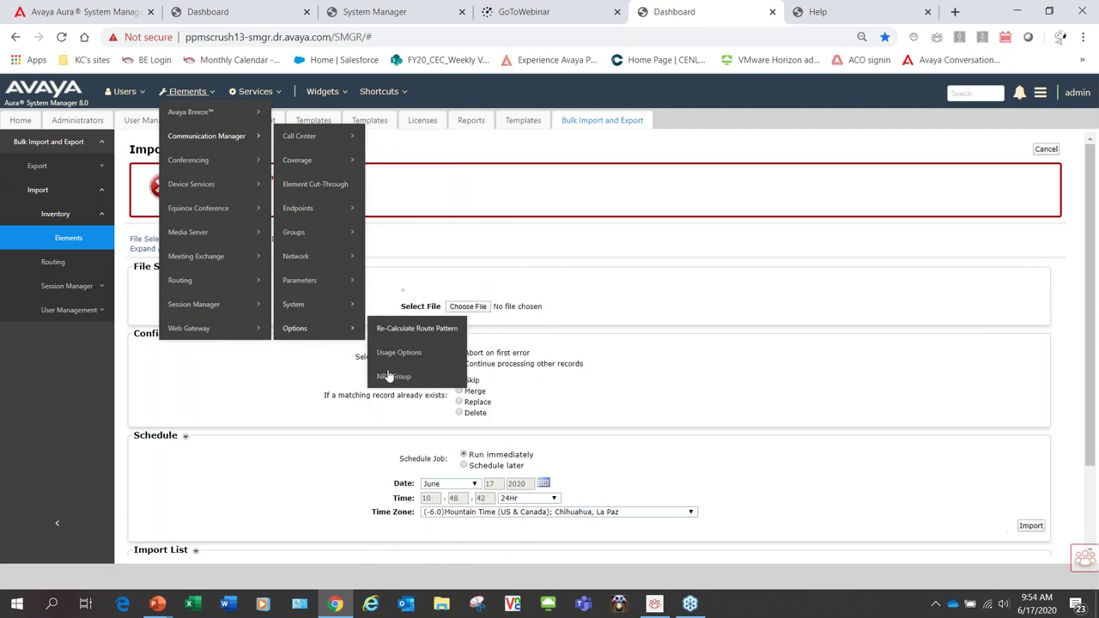
pyautogui.scroll(-1, 386, 344)
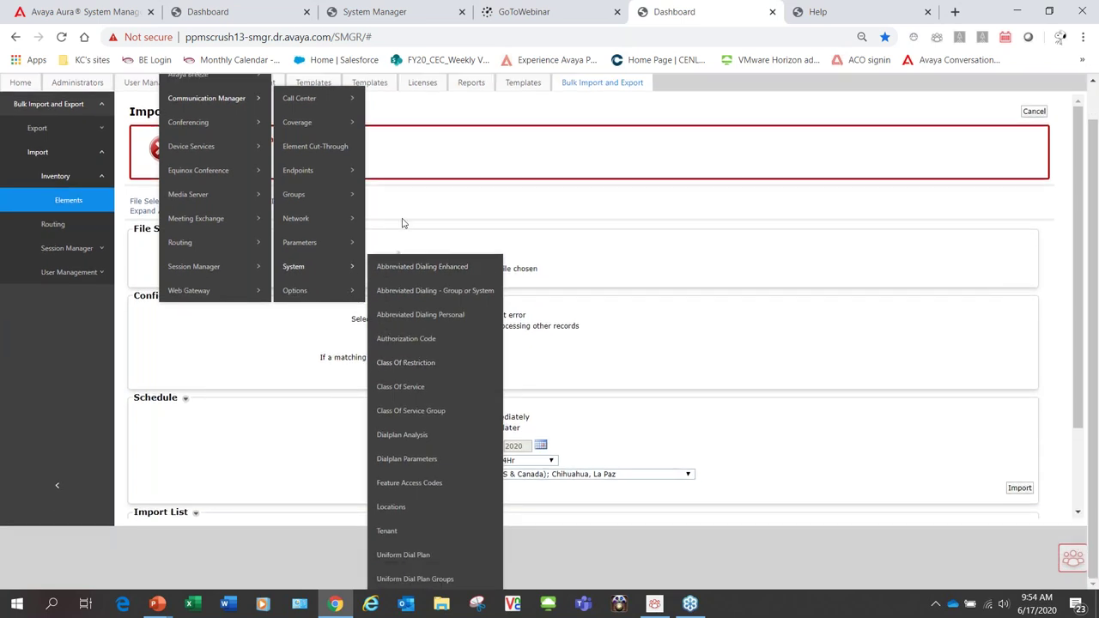
pyautogui.scroll(1, 483, 145)
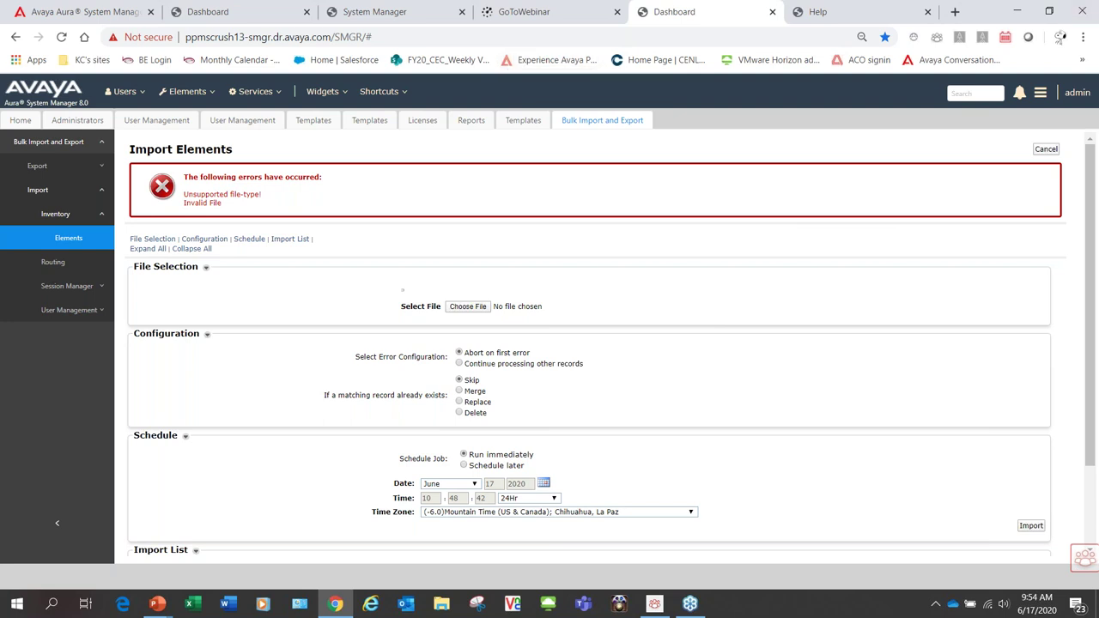
pyautogui.hotkey('alt', 'Tab')
pyautogui.press('Escape')
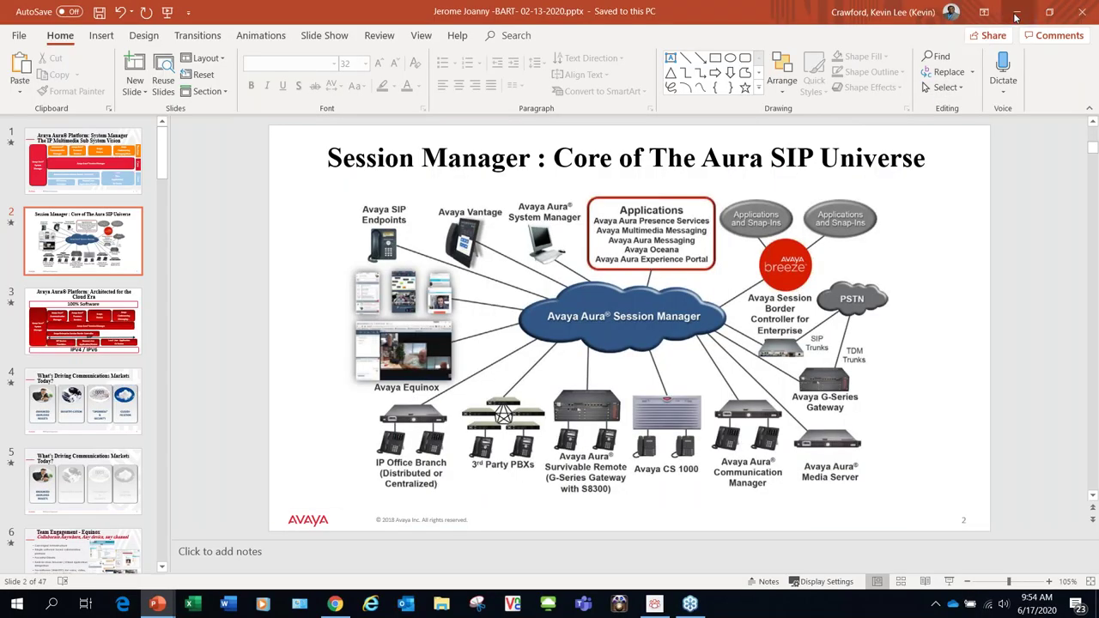
pyautogui.hotkey('alt', 'Tab')
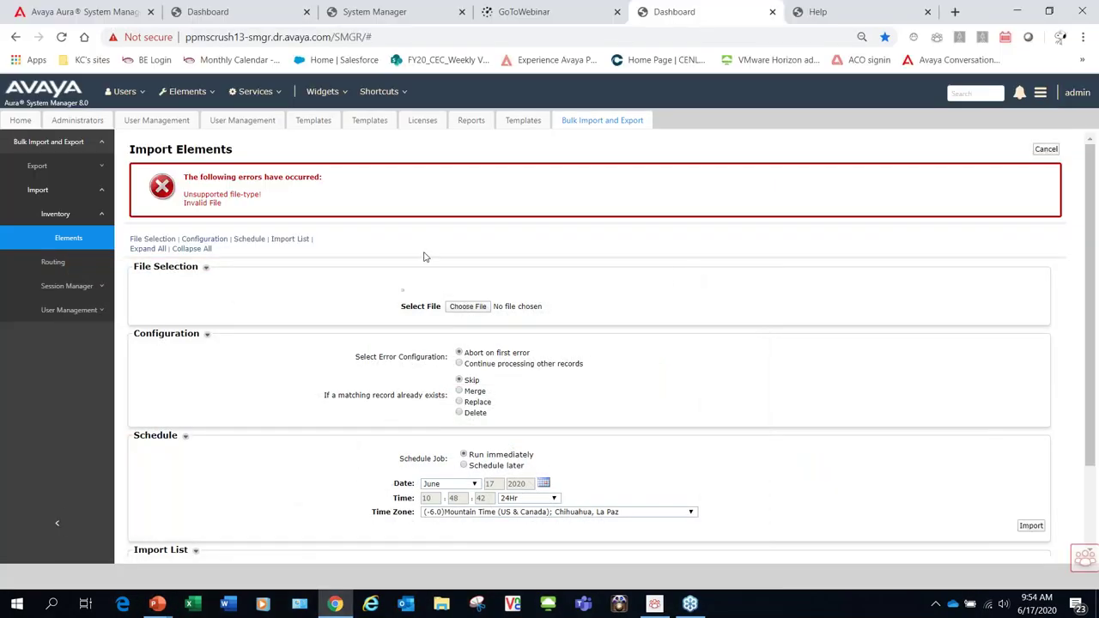
# - Expand Session Manager and User Management in the import nav, viewing host-name and global settings pages
pyautogui.scroll(-3, 713, 277)
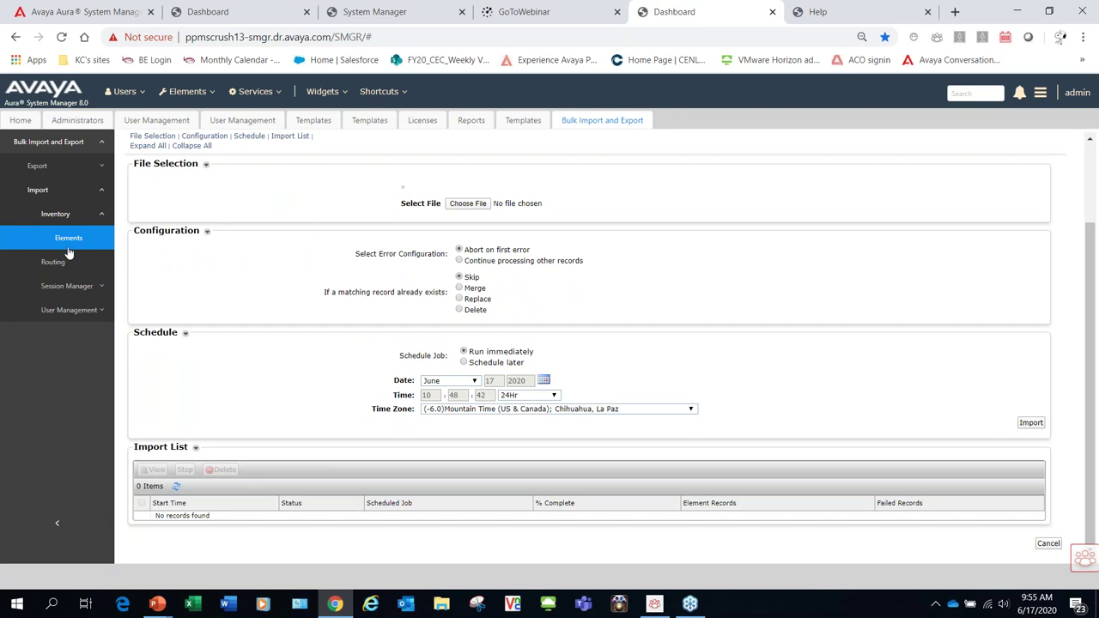
pyautogui.click(67, 288)
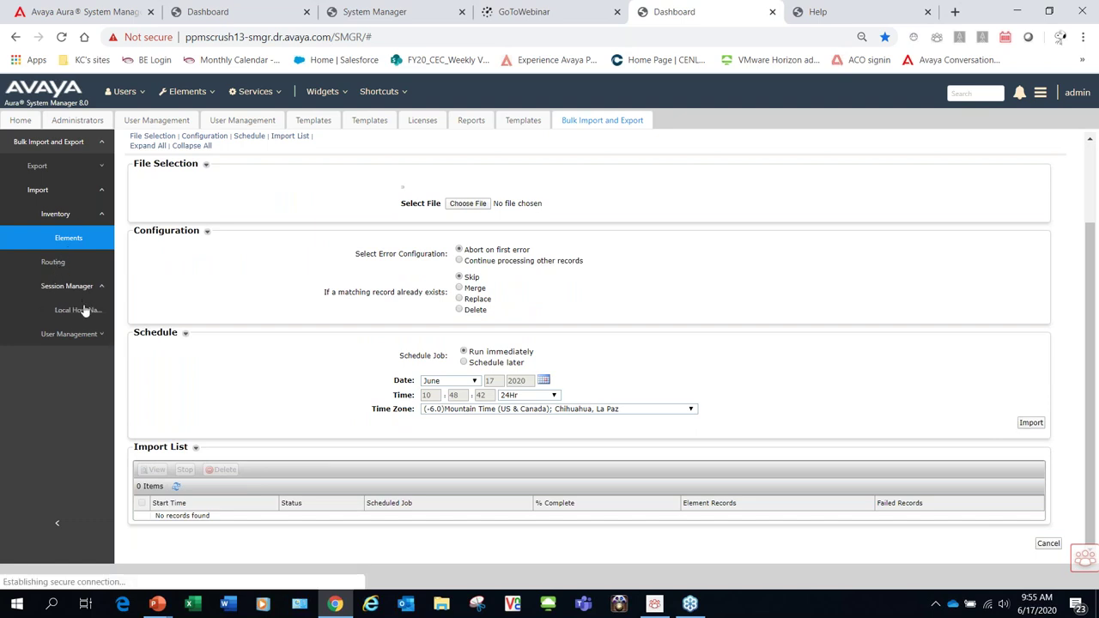
pyautogui.click(79, 310)
pyautogui.click(77, 340)
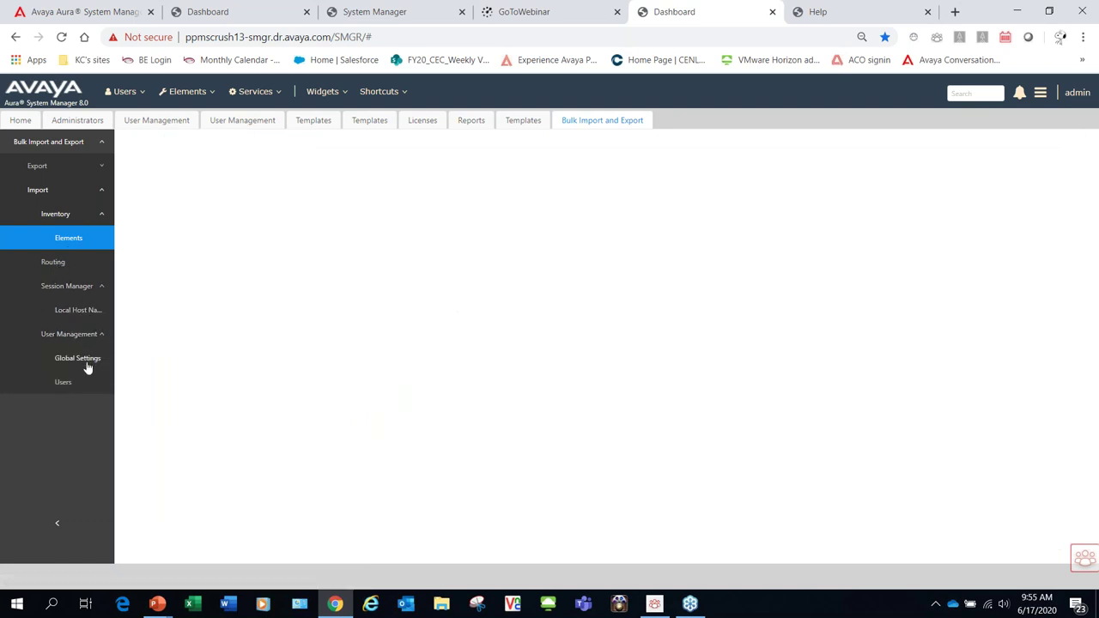
pyautogui.click(86, 361)
# - Open the Import users page and review its Xml file type and empty job list
pyautogui.click(68, 389)
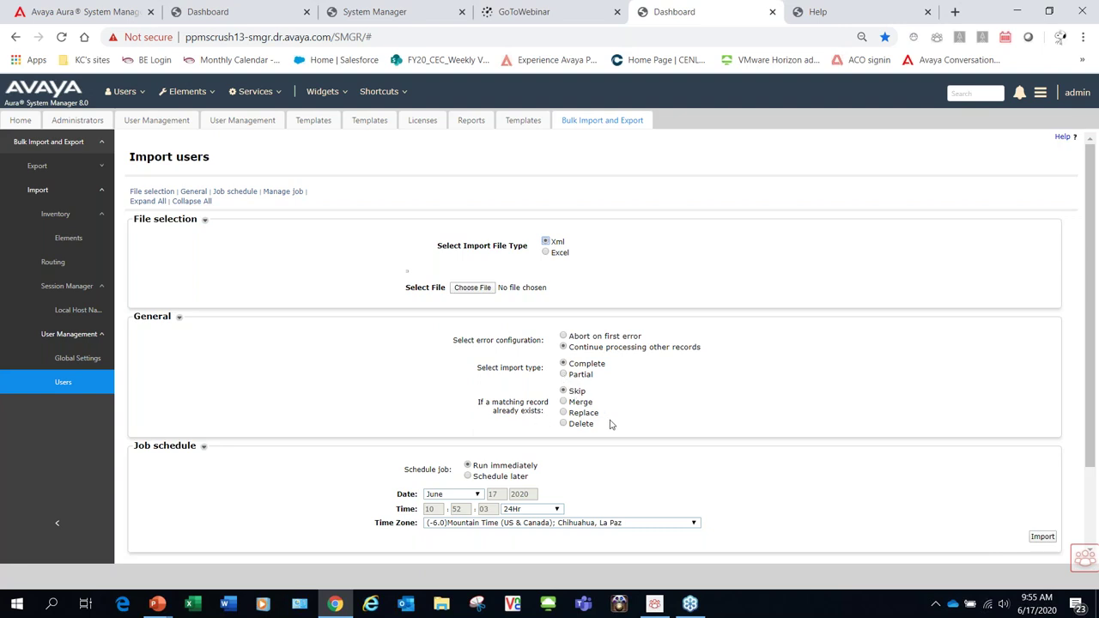
pyautogui.scroll(-2, 612, 426)
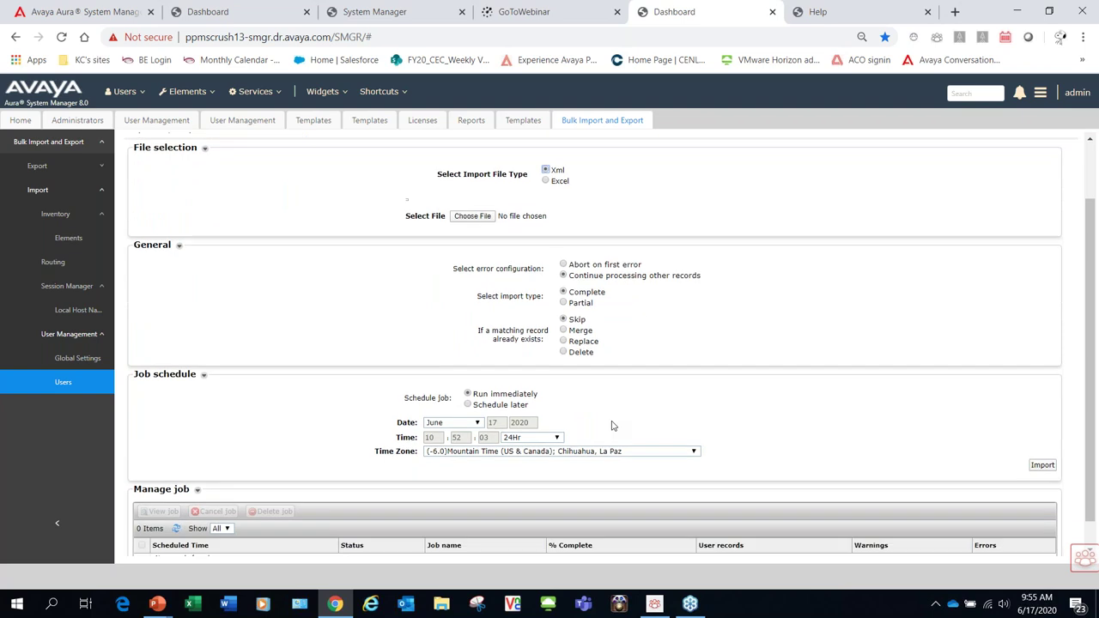
pyautogui.scroll(-1, 612, 426)
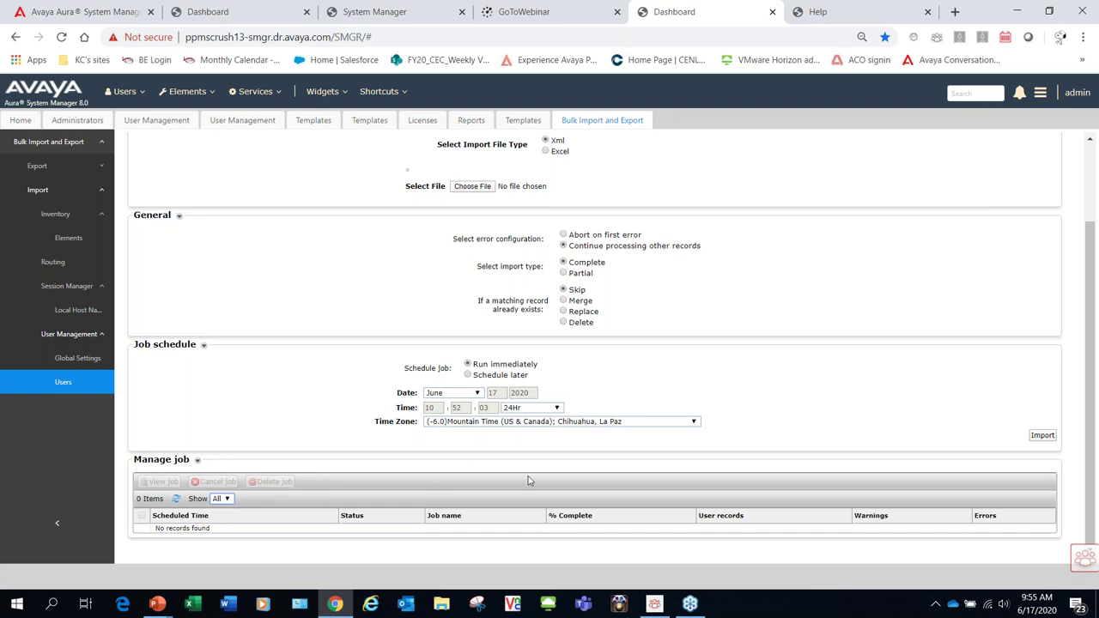
pyautogui.scroll(2, 615, 483)
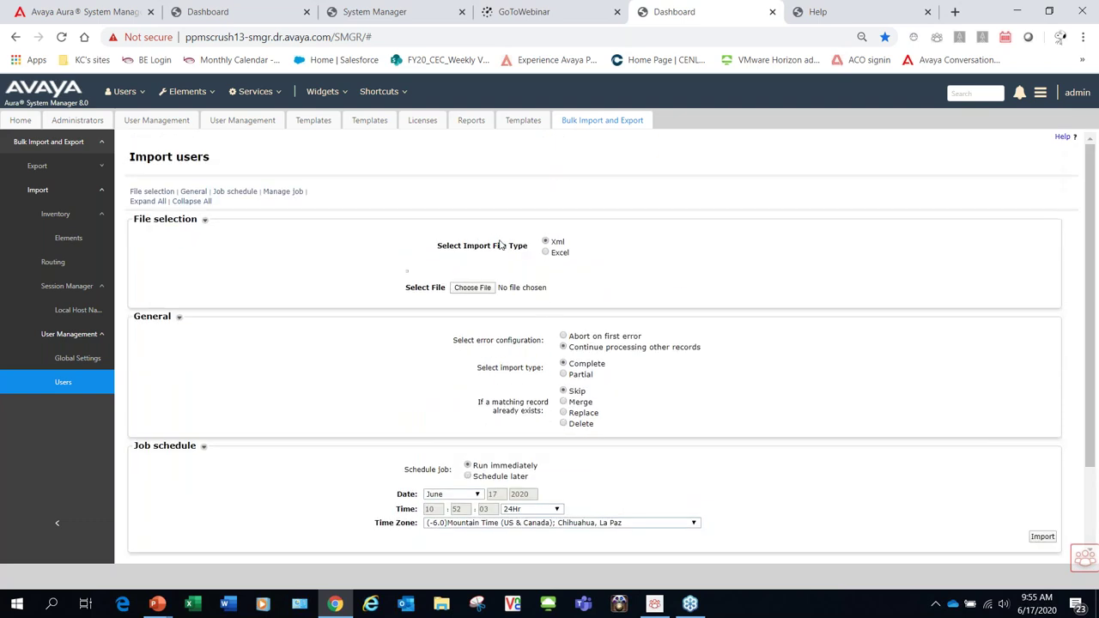
# - Cancel the file chooser without picking a file and open the Global Settings import page
pyautogui.click(481, 288)
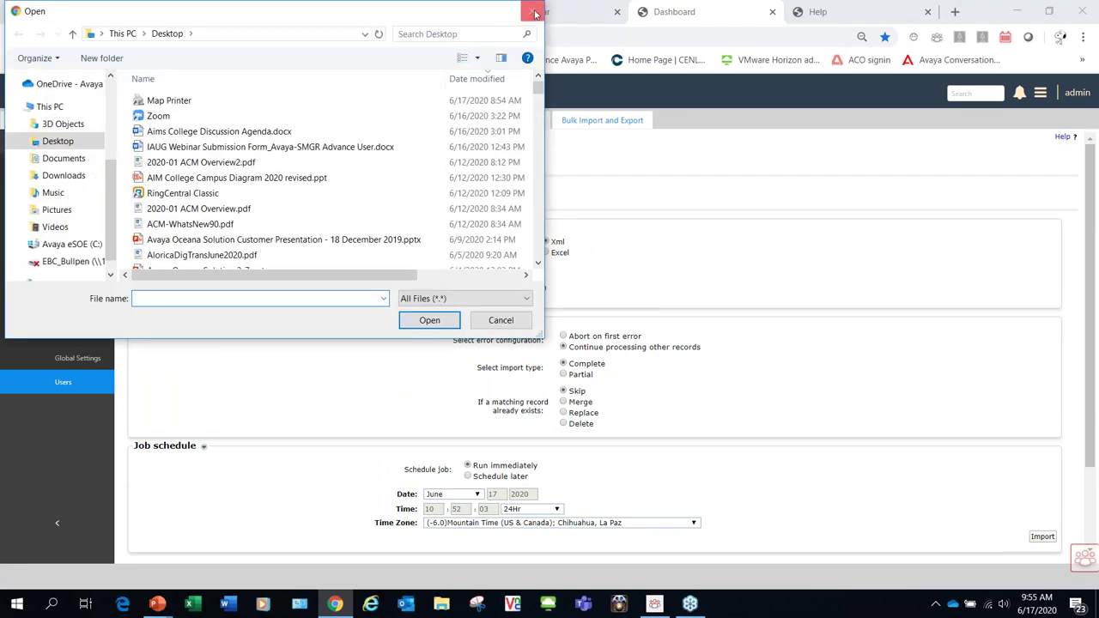
pyautogui.click(533, 13)
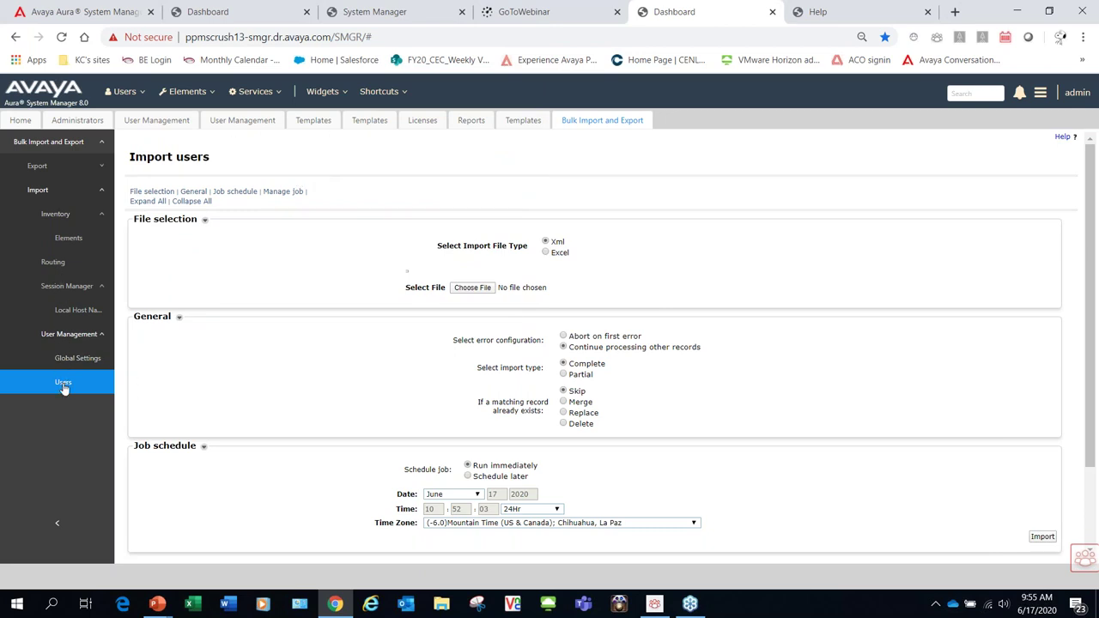
pyautogui.click(77, 359)
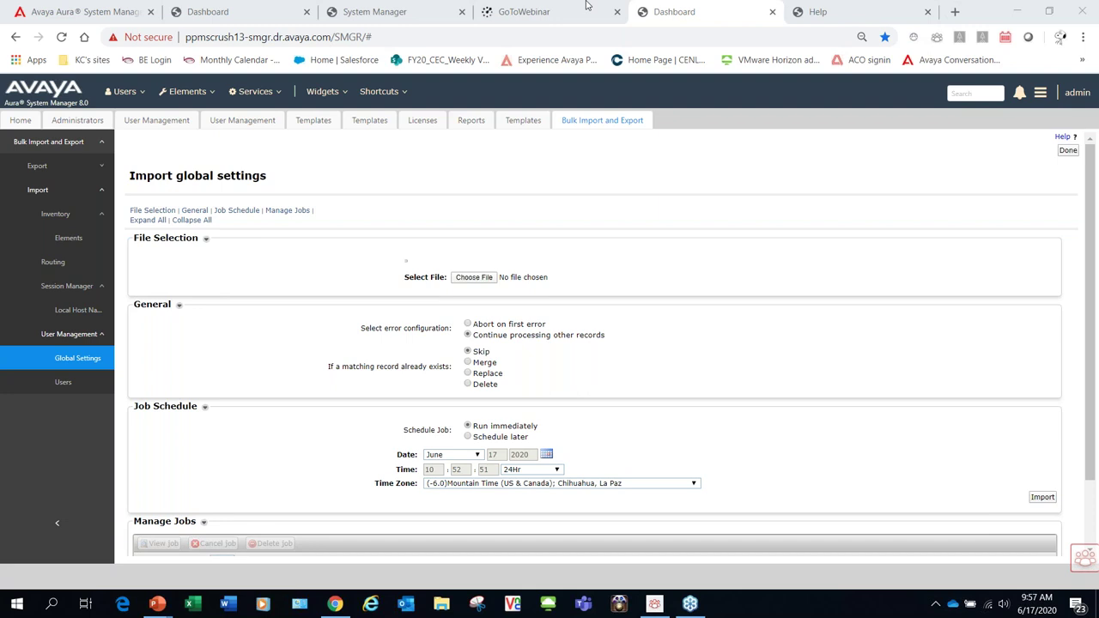
# - Go to Elements > Session Manager > Dashboard, showing three core instances all Up
pyautogui.click(185, 94)
pyautogui.moveTo(222, 304)
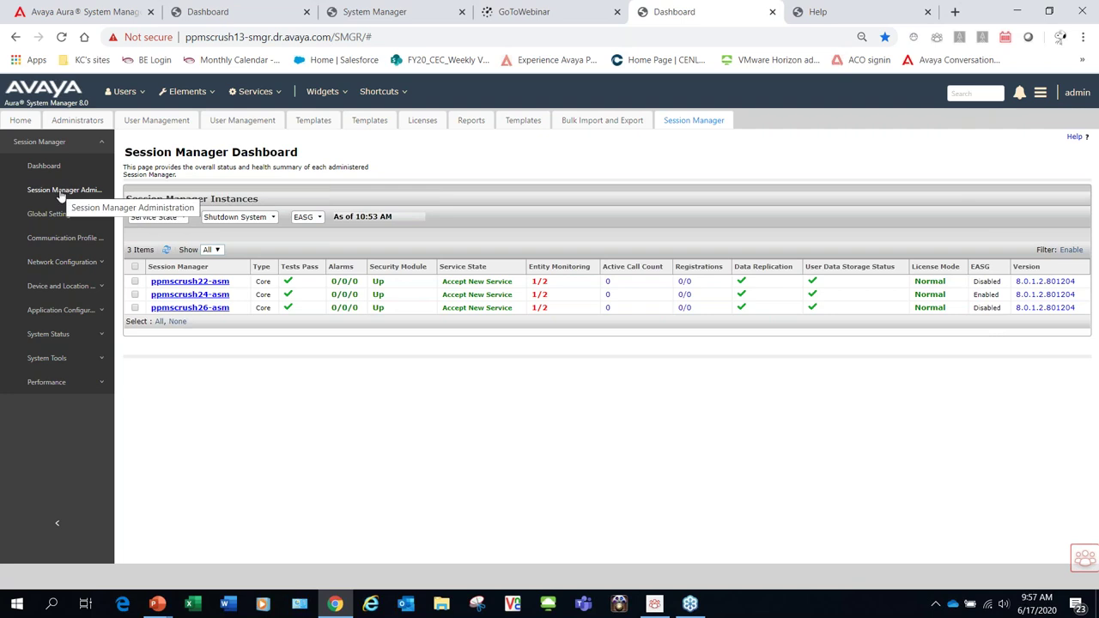
# - Browse System Tools, System Status and Performance, then open Session Manager Administration with three instances
pyautogui.click(47, 359)
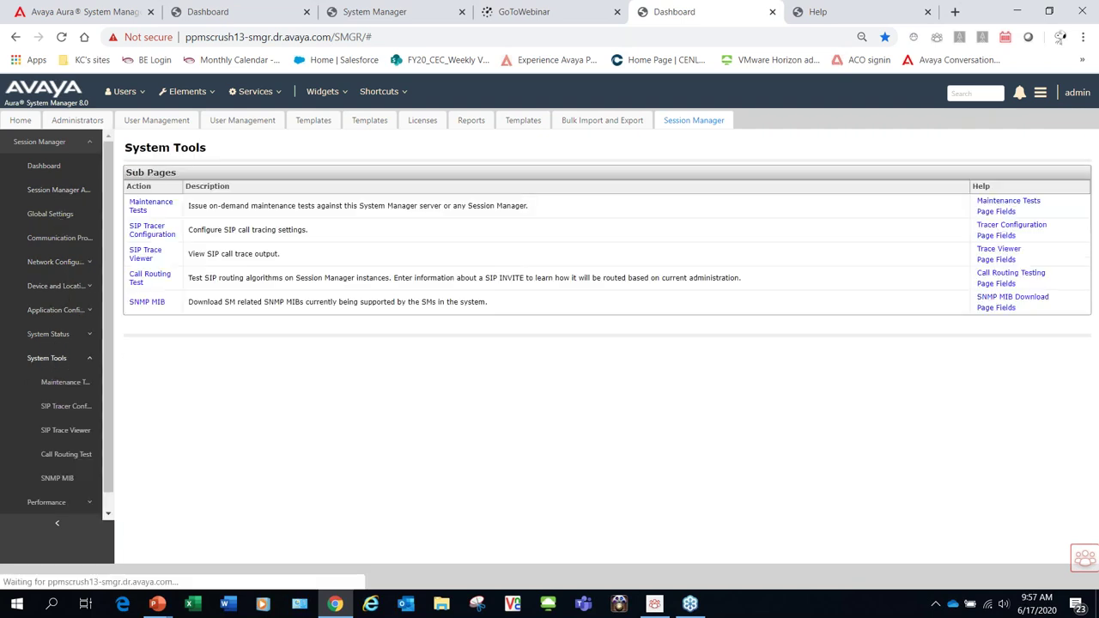
pyautogui.click(59, 341)
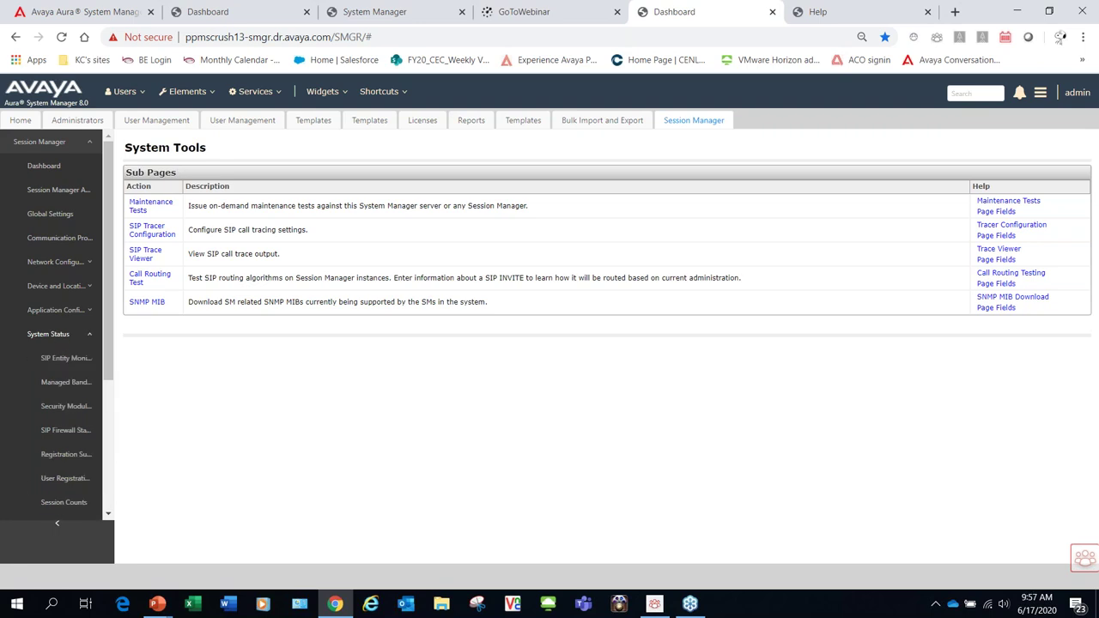
pyautogui.scroll(-1, 54, 361)
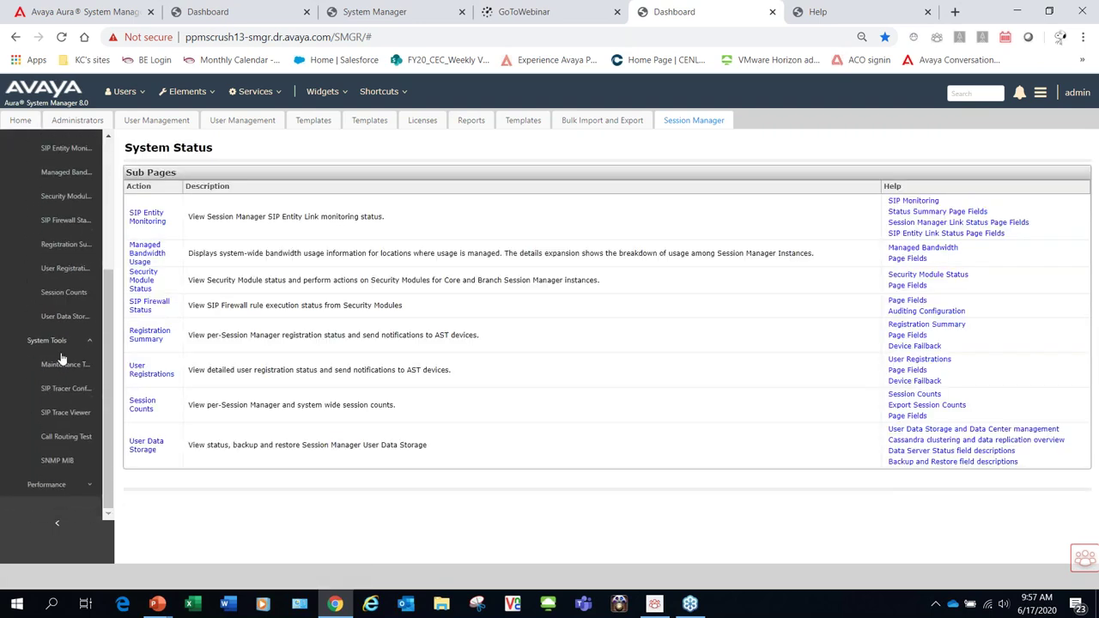
pyautogui.click(46, 486)
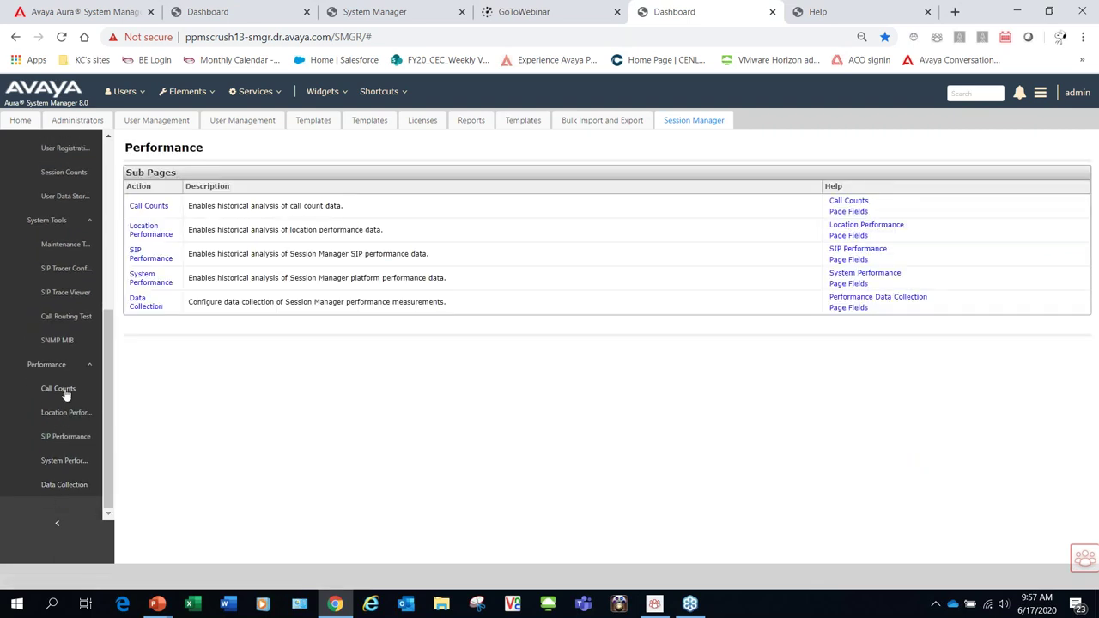
pyautogui.scroll(5, 65, 382)
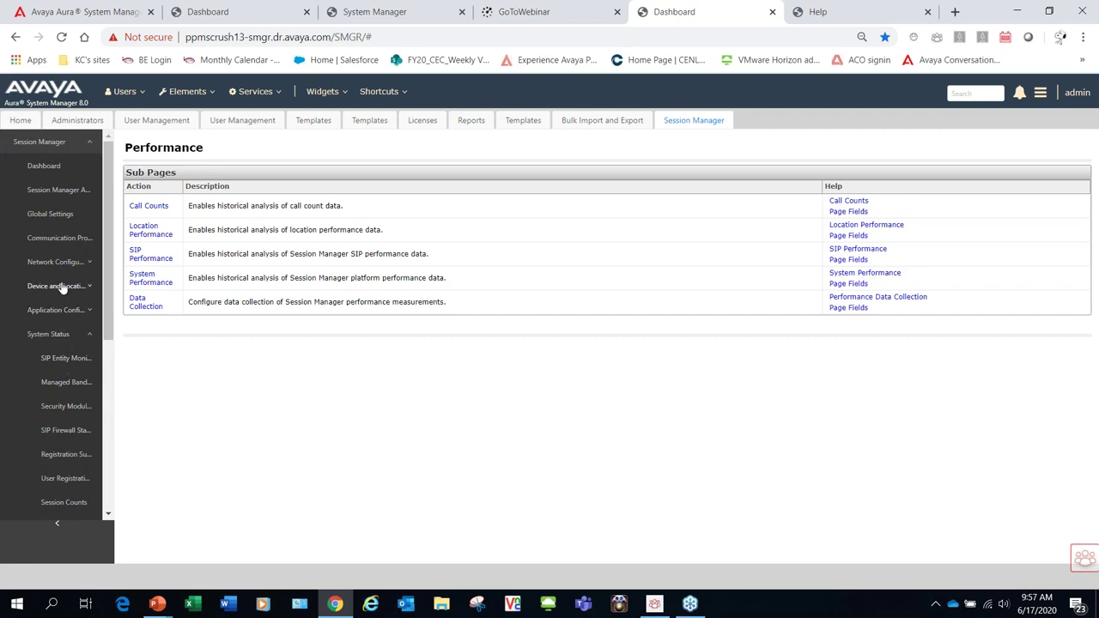
pyautogui.click(61, 191)
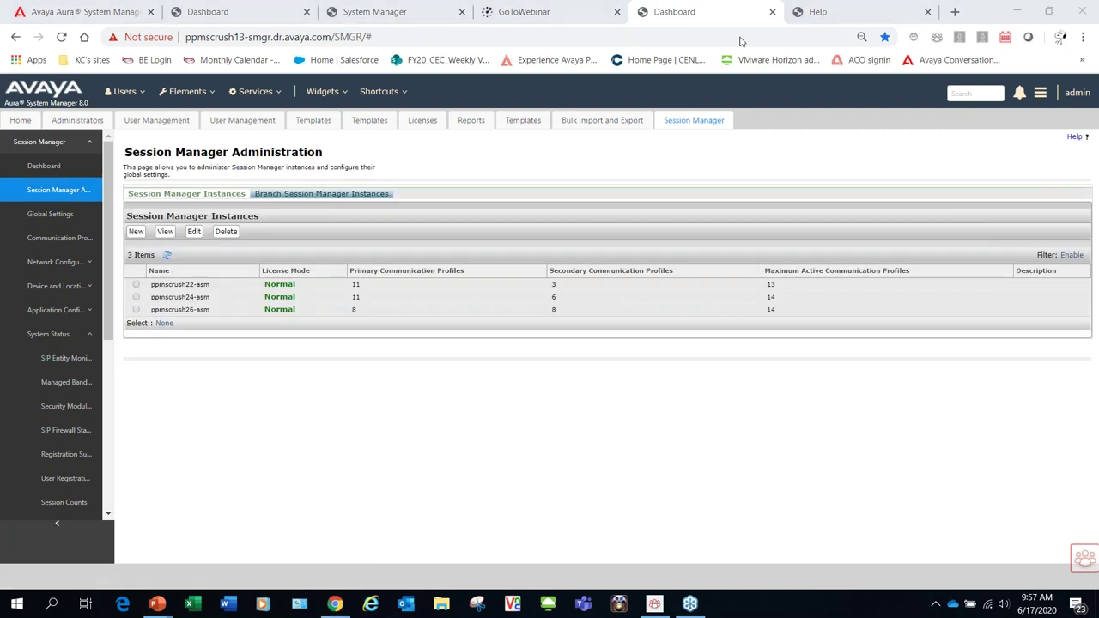
pyautogui.click(137, 233)
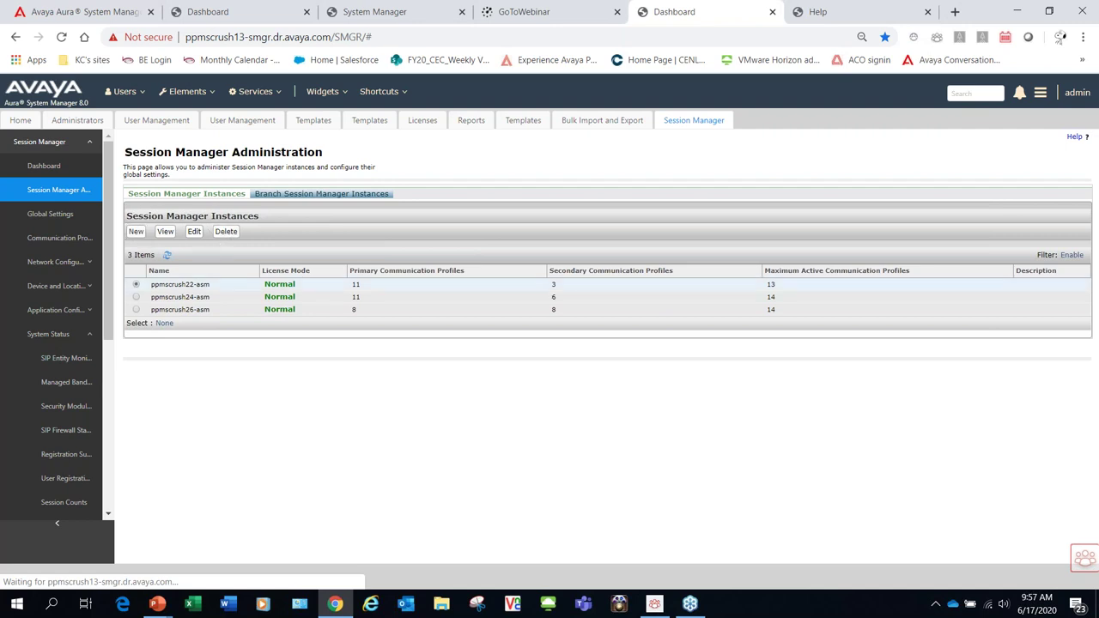
pyautogui.click(659, 269)
pyautogui.scroll(-2, 660, 270)
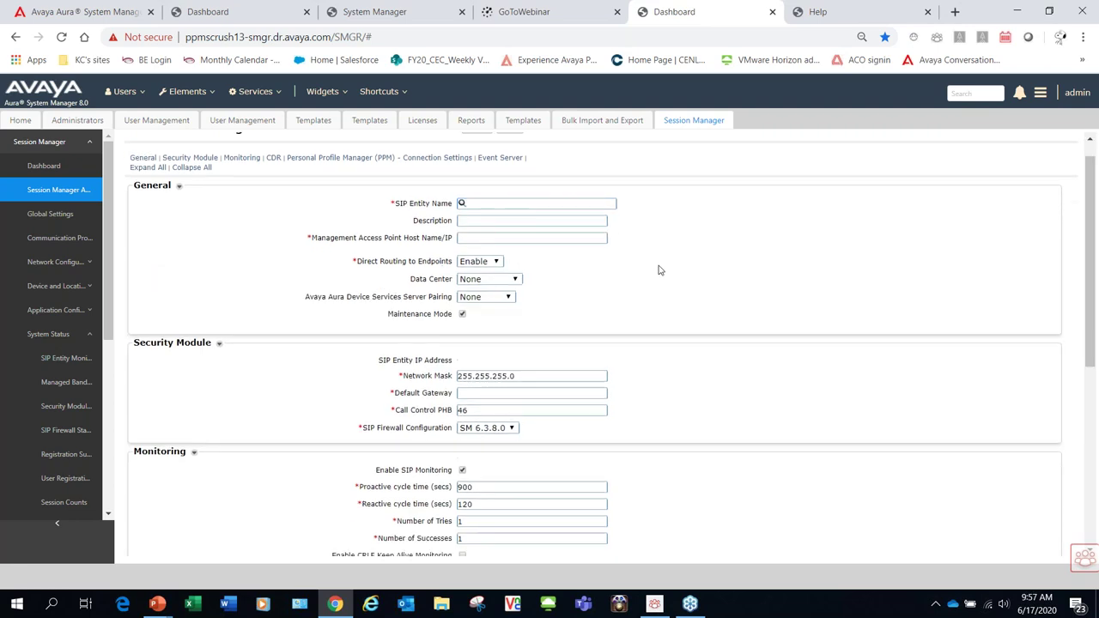
pyautogui.scroll(-3, 664, 272)
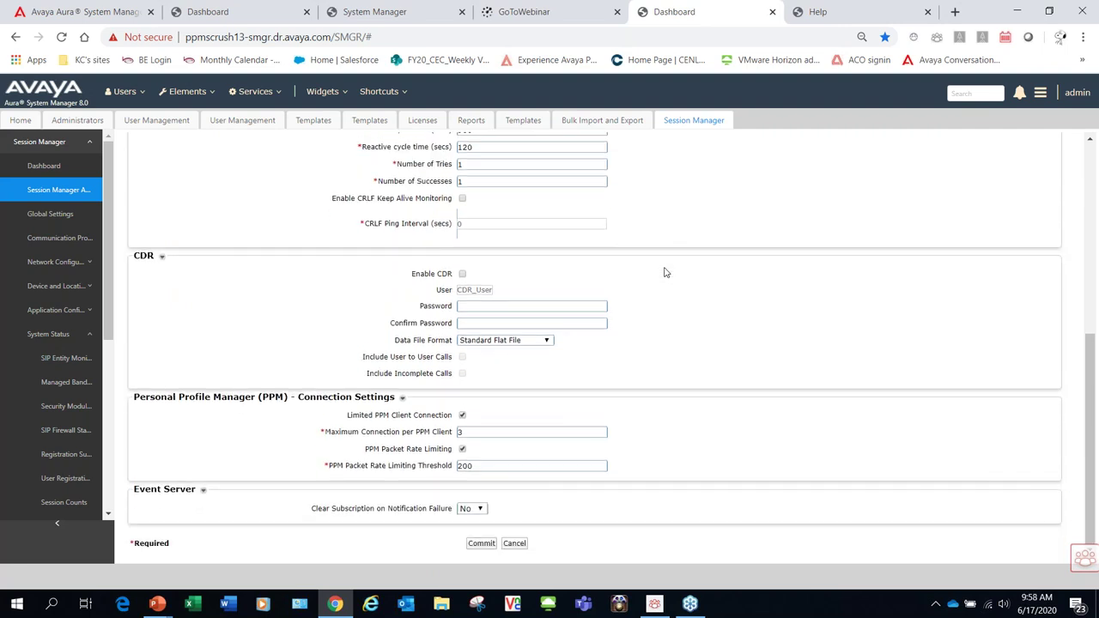
pyautogui.scroll(5, 664, 273)
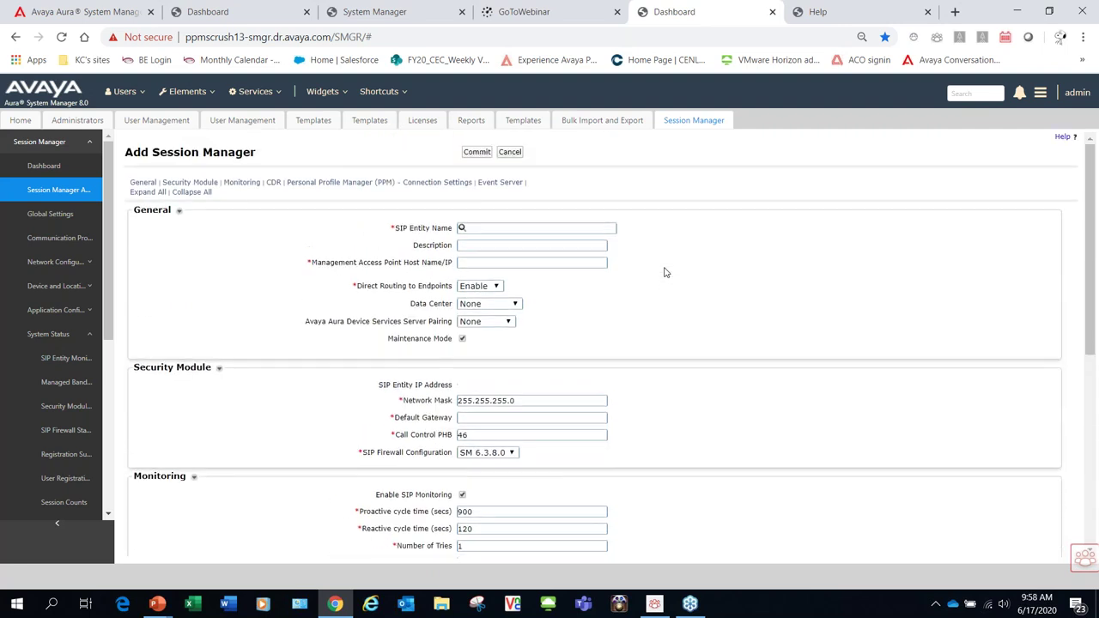
pyautogui.click(510, 152)
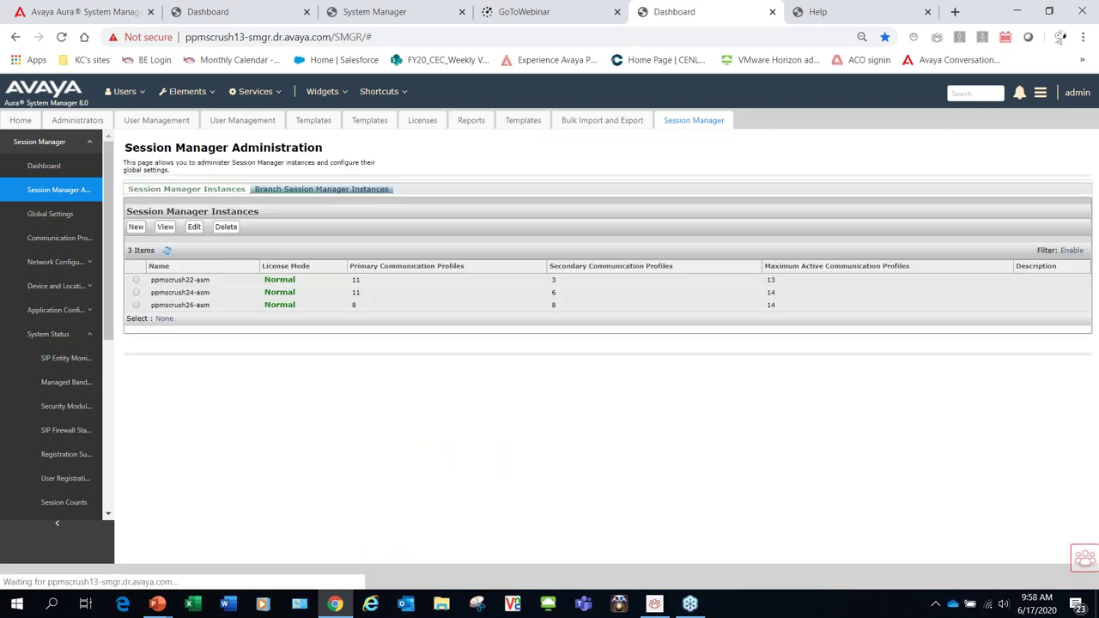